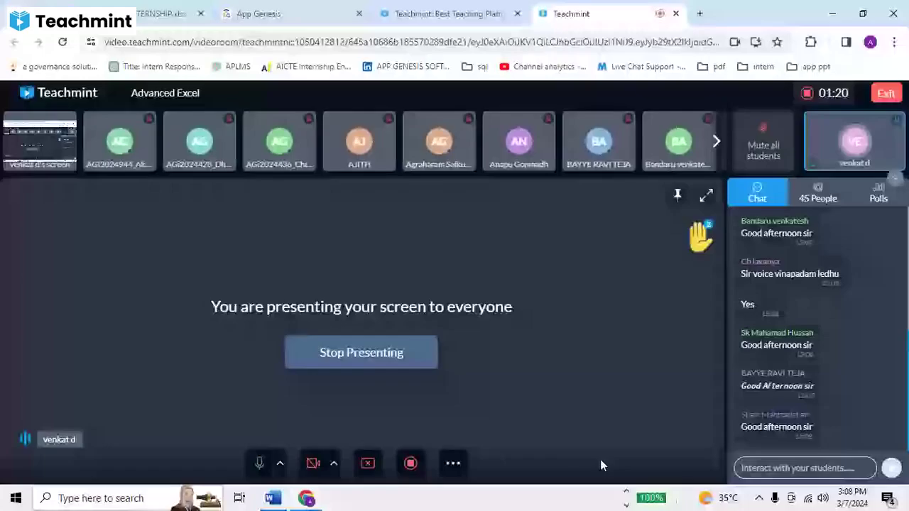
Bring the blank Book1 Excel workbook to the front during the Teachmint presentation.
key("alt+Tab")
key("Tab")
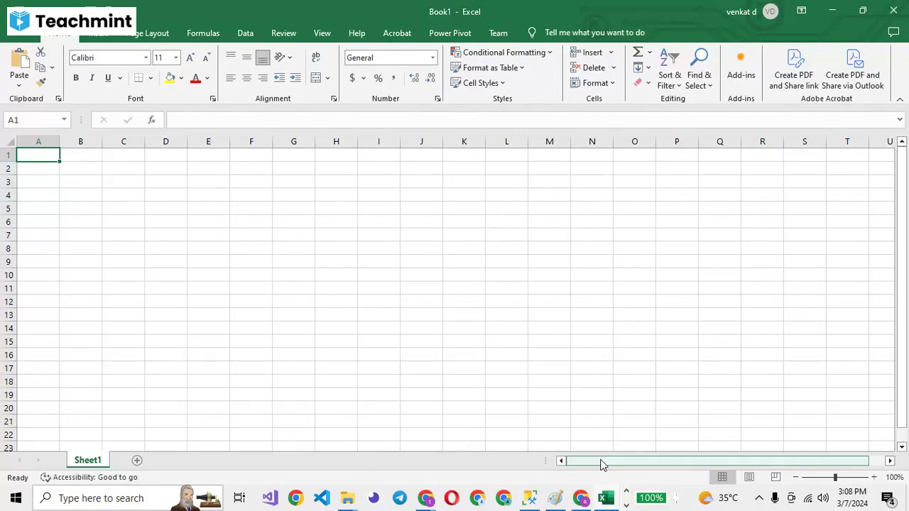
Enter the headers SNO, Items, QTY, Price, SOLDout and remaining across A1:F1.
type("SN")
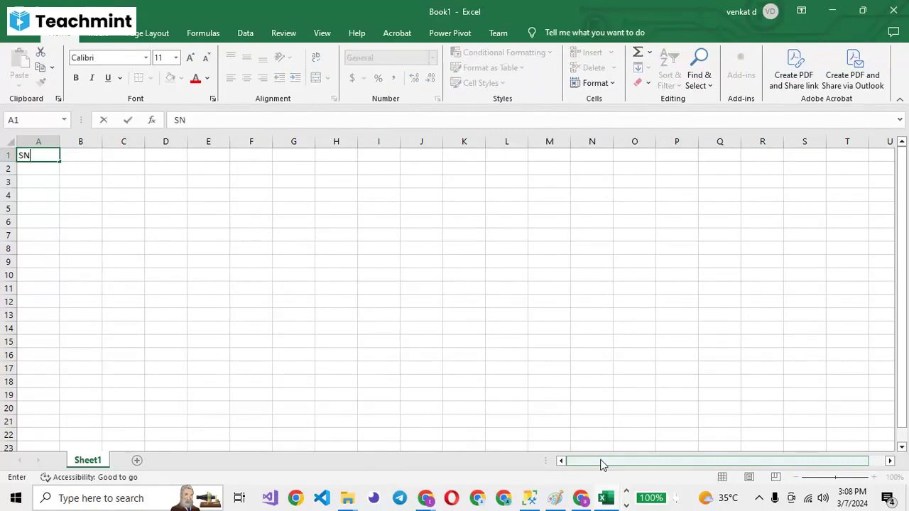
type("O")
key("Tab")
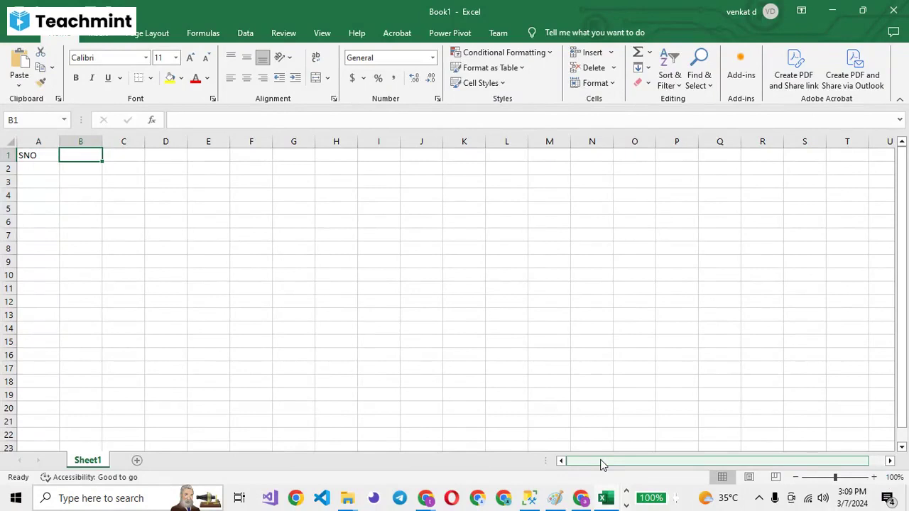
type("Iten")
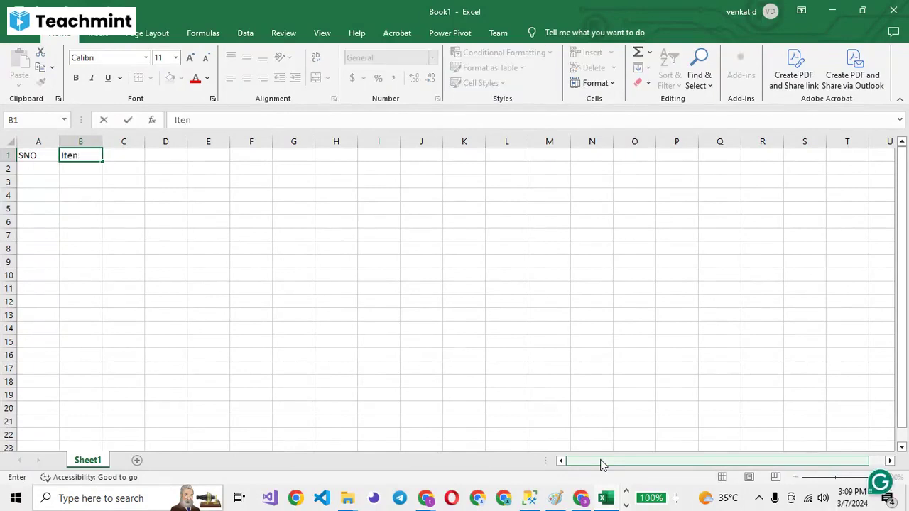
key("BackSpace")
type("ms")
key("Tab")
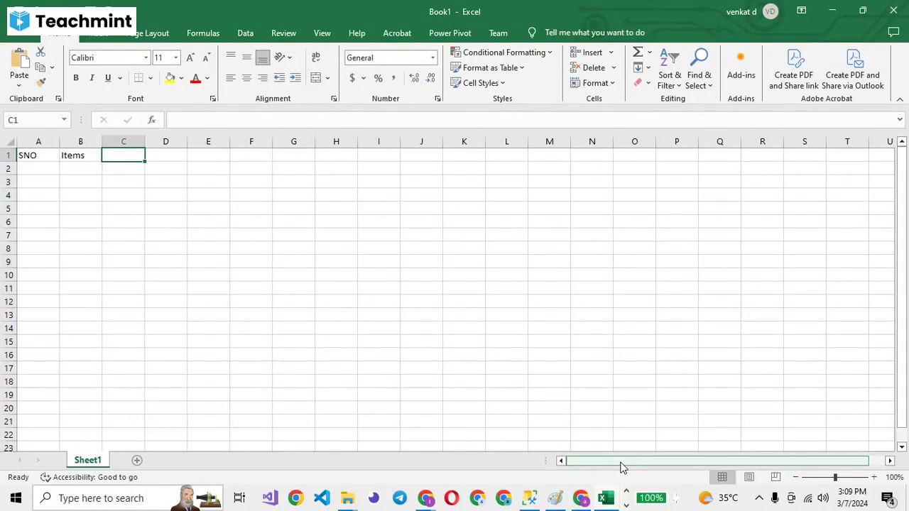
type("QTY")
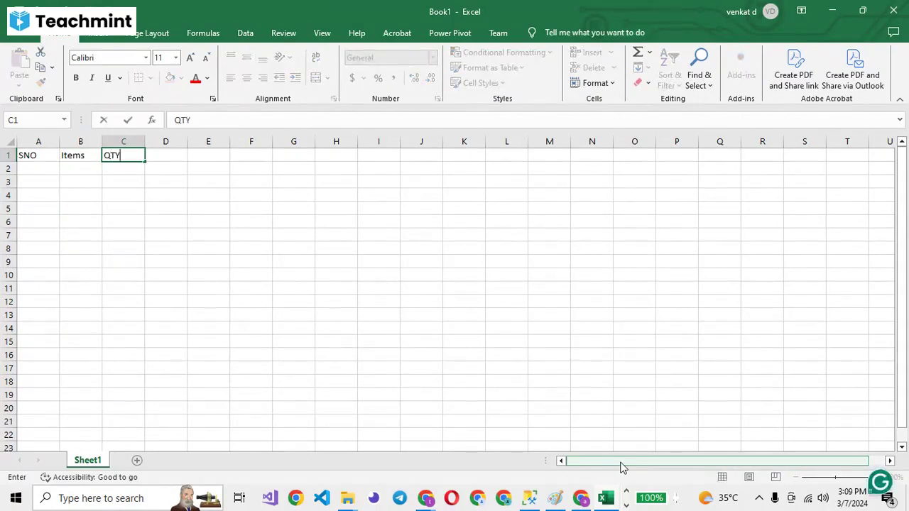
key("Tab")
type("Pri")
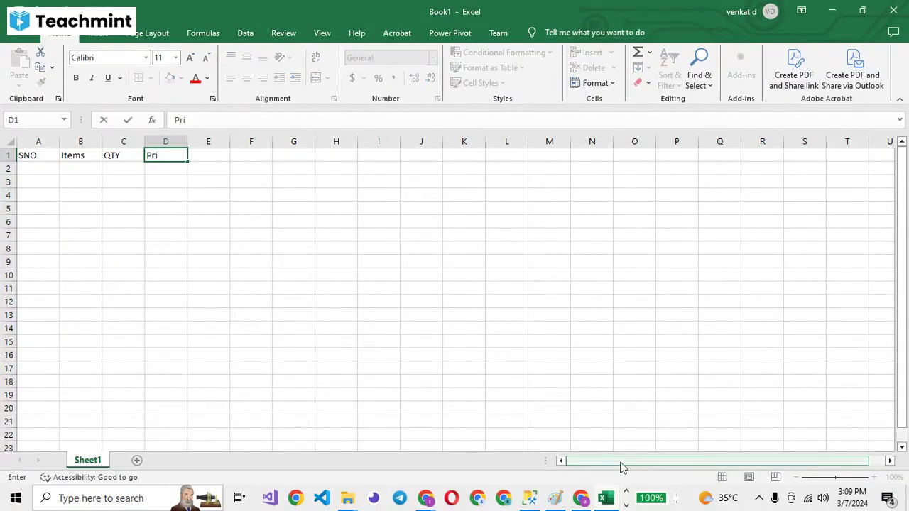
type("ce")
key("Tab")
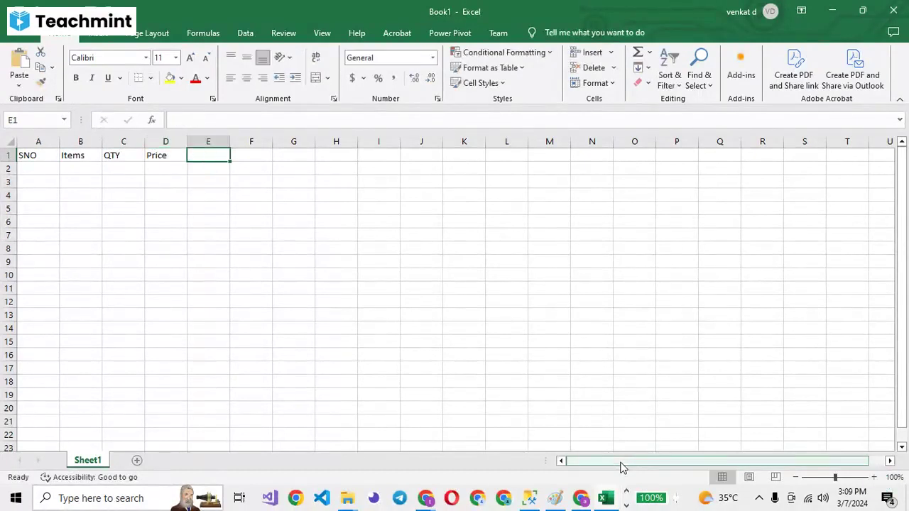
type("SOLD")
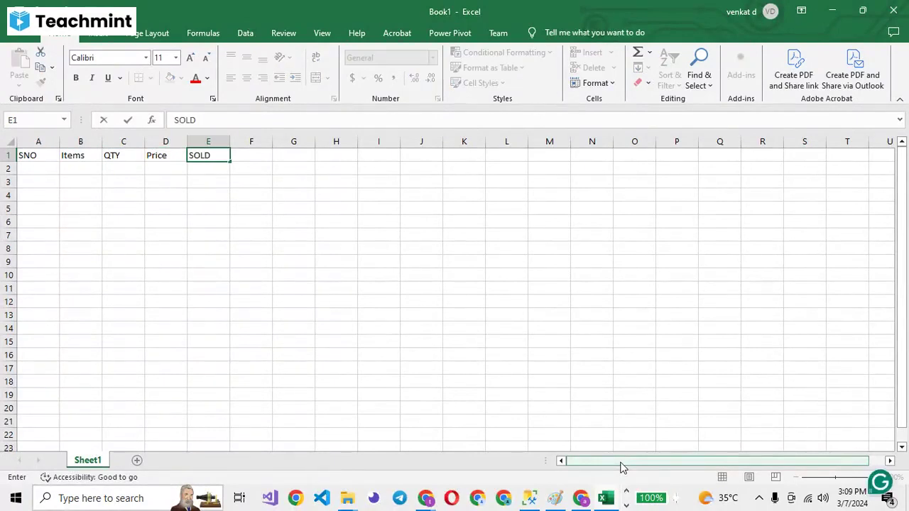
type("out")
key("Tab")
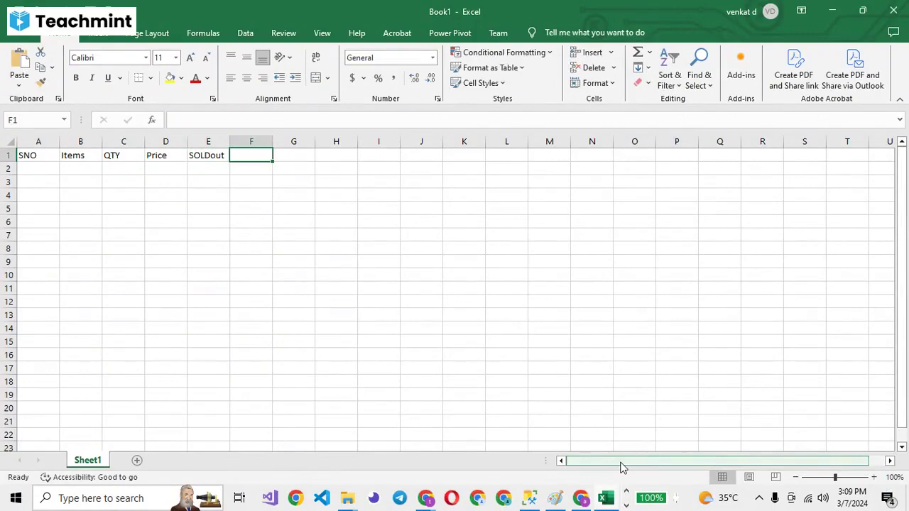
type("r")
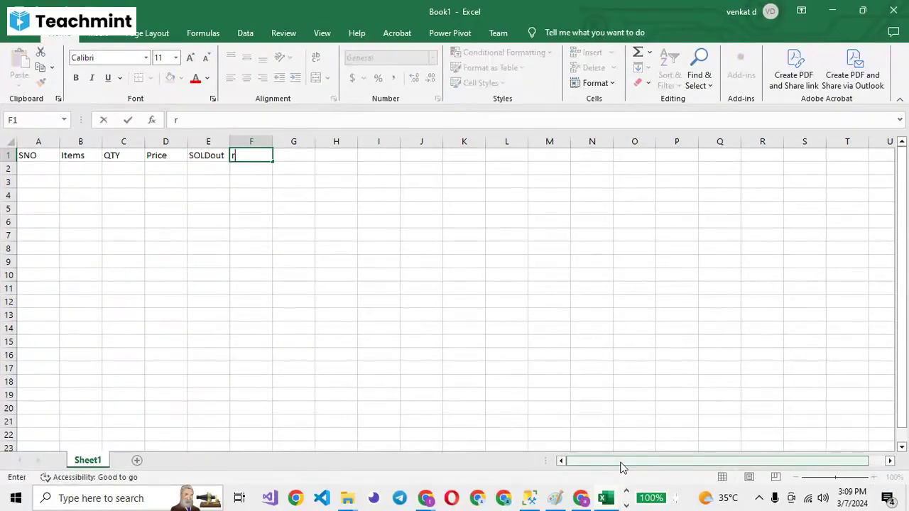
type("emainin")
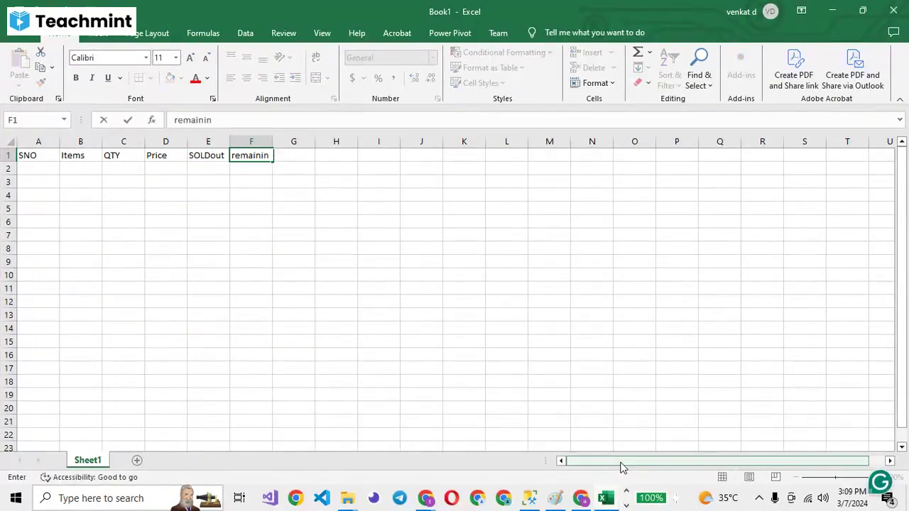
type("g")
key("ctrl+Return")
Add a Sales % header in G1, then delete it again.
key("Tab")
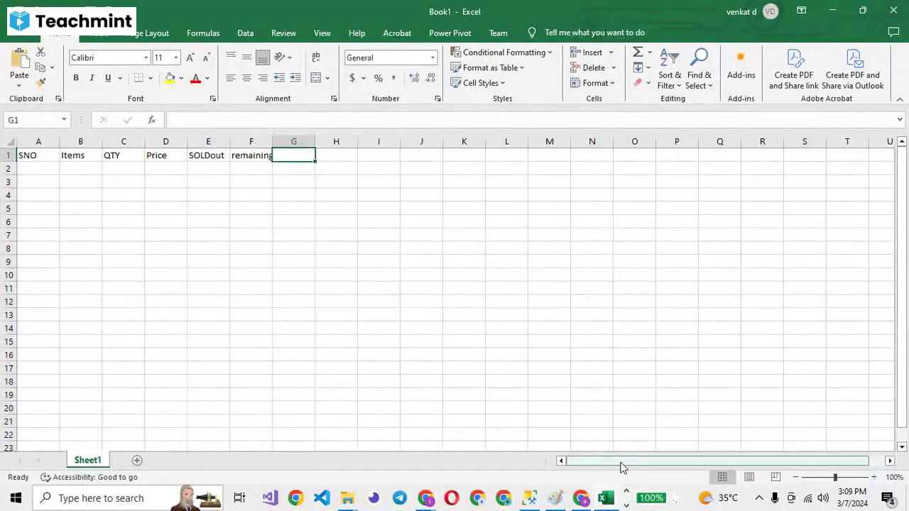
type("Sales")
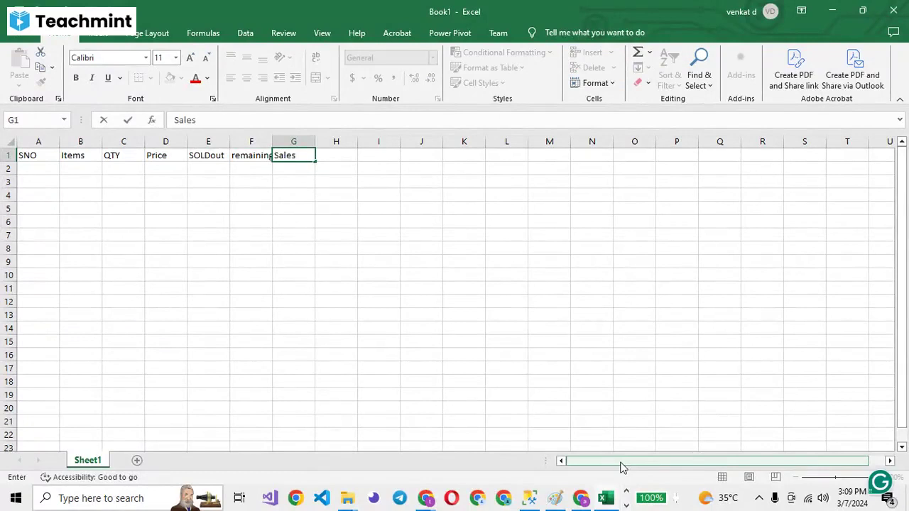
type(" %")
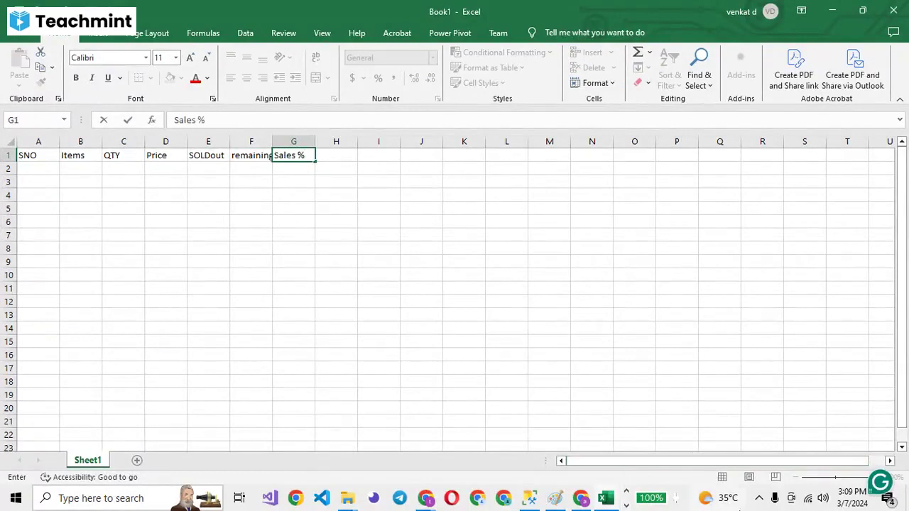
left_click(365, 226)
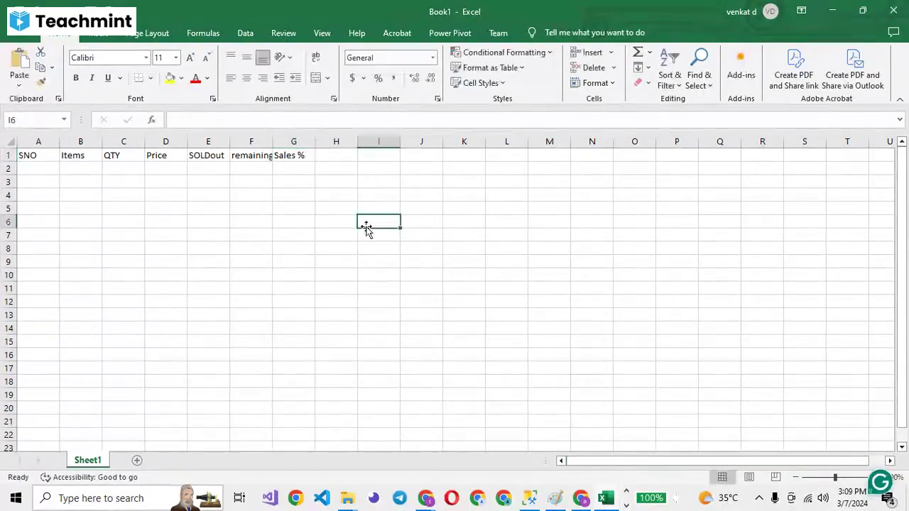
left_click(292, 155)
key("Delete")
left_click(331, 221)
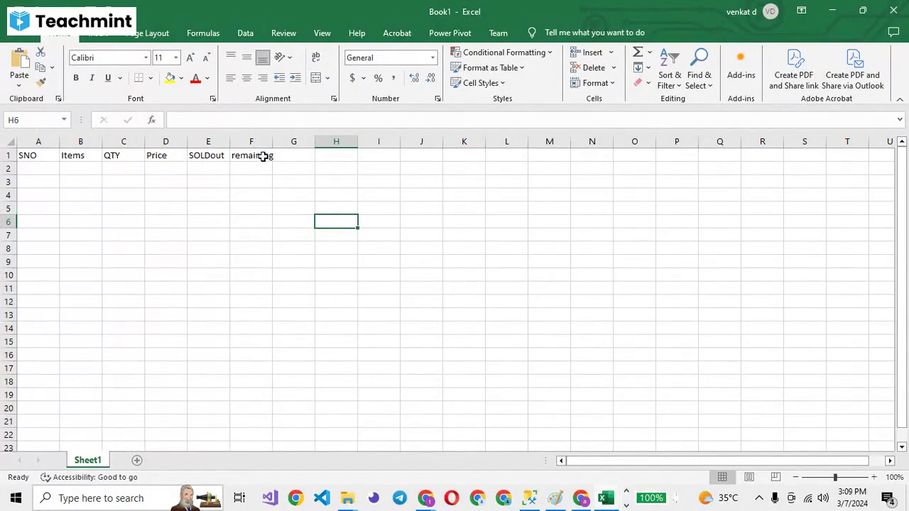
Select the six header cells A1:F1 to base a data form on.
left_click(213, 156)
left_click(253, 171)
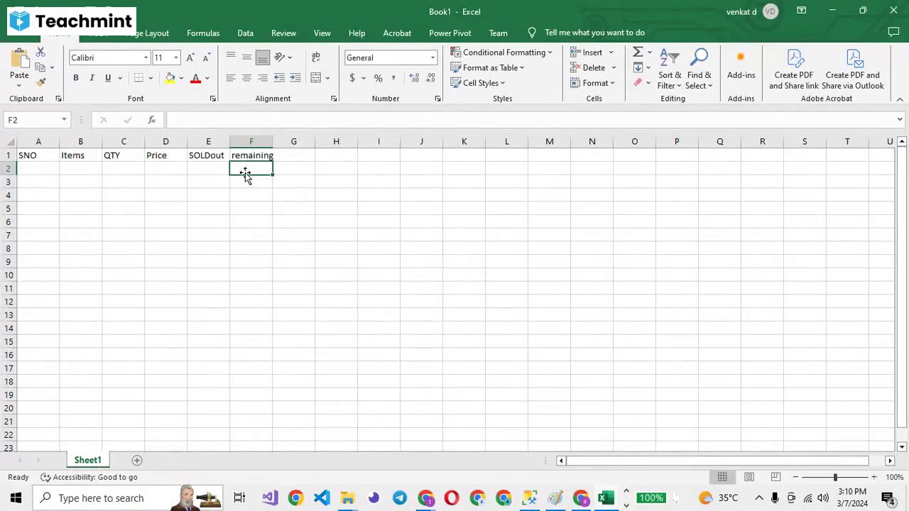
left_click_drag(27, 154, 271, 154)
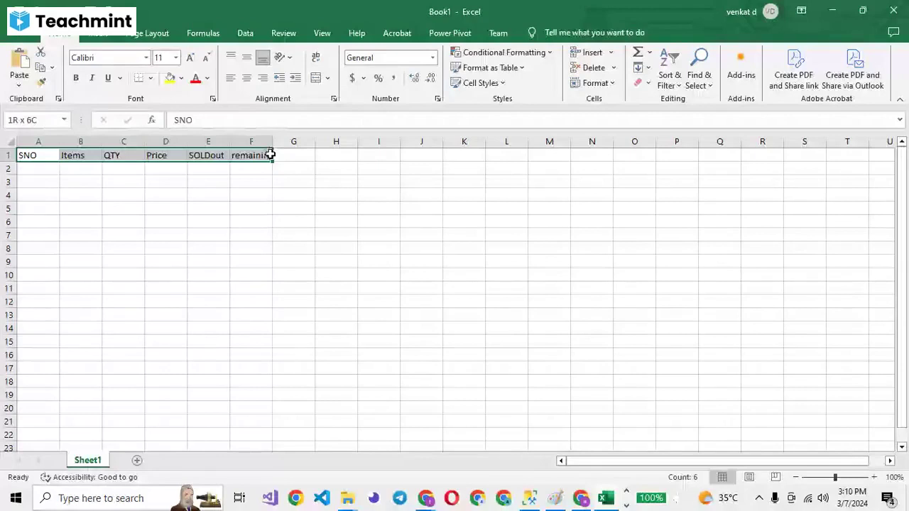
left_click_drag(270, 155, 269, 155)
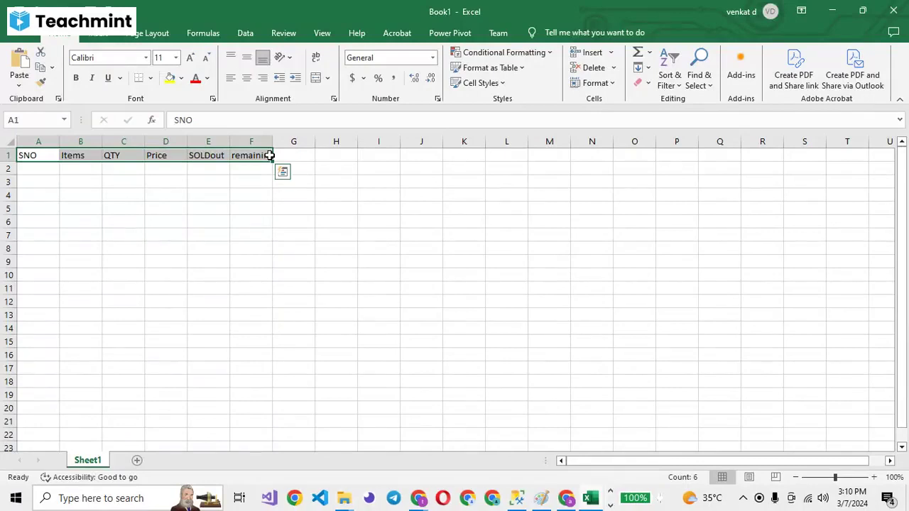
Open a data form using row 1 as labels, then close it without entering records.
key("ctrl+shift+l")
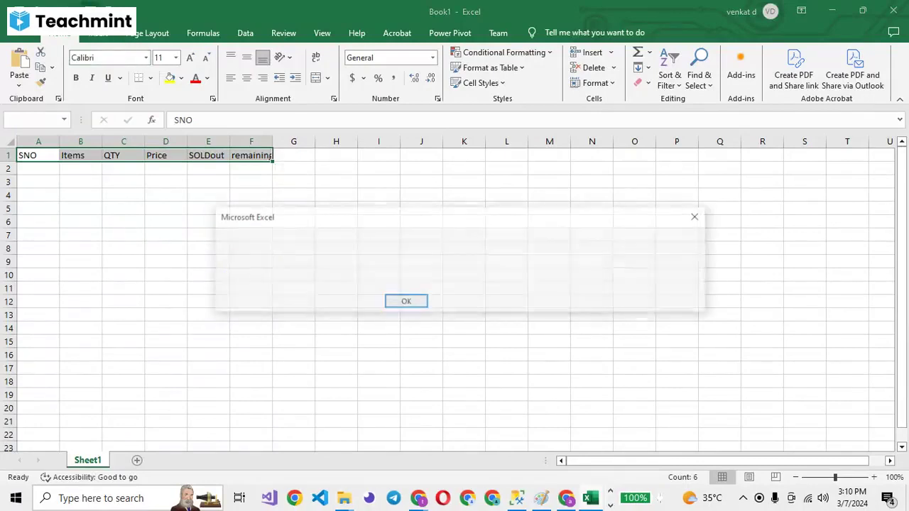
left_click(402, 304)
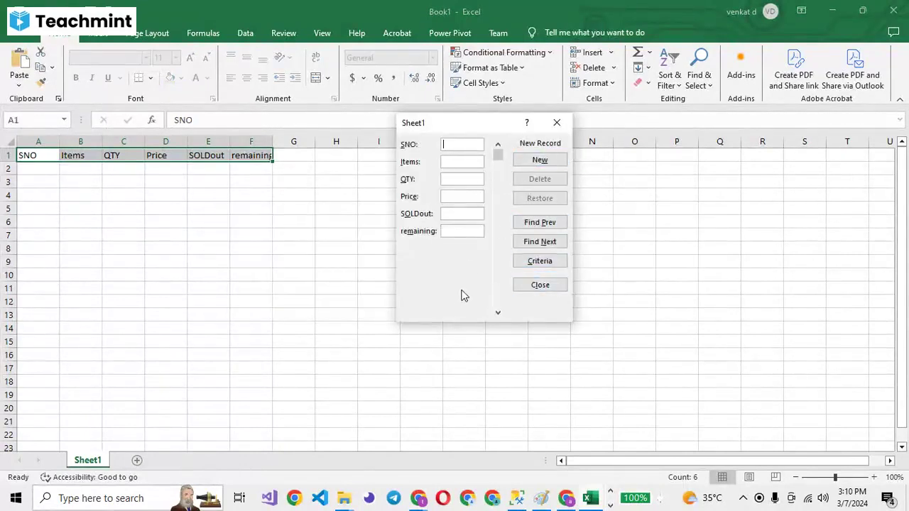
left_click(551, 122)
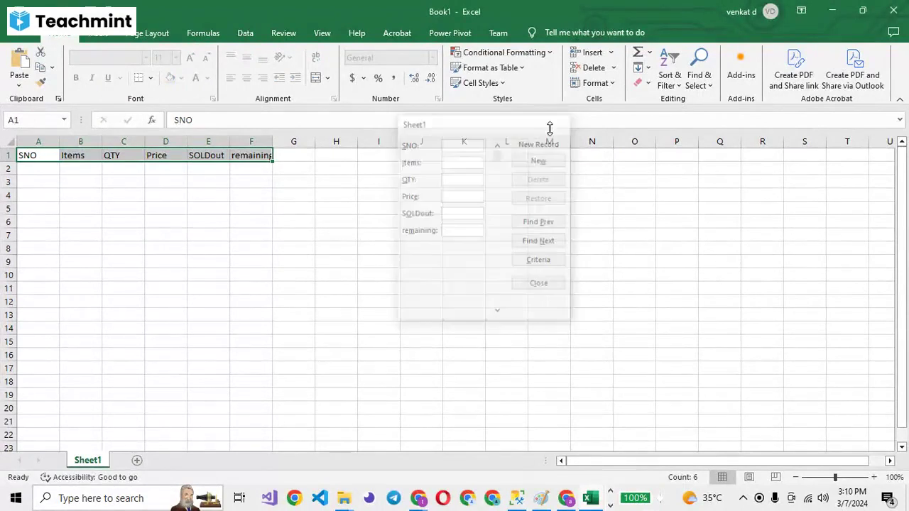
left_click(245, 219)
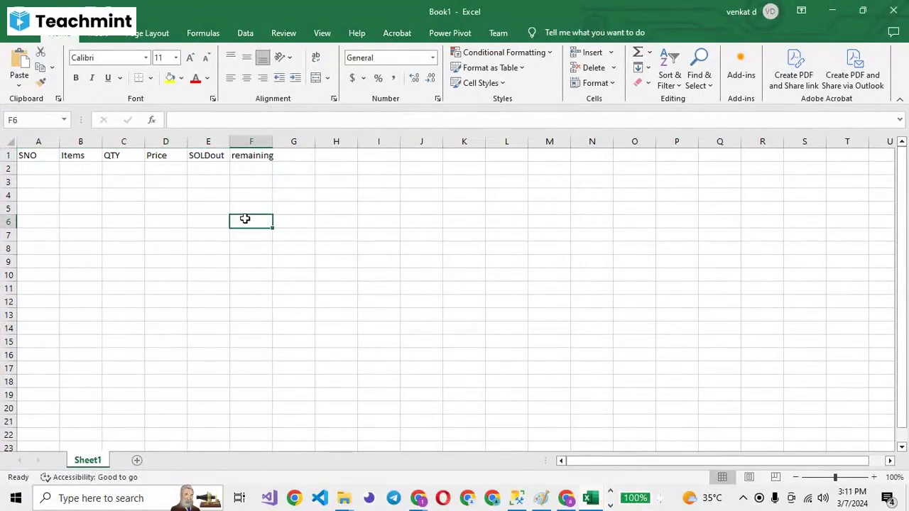
Open the File backstage's More list, then mute students' microphones in Teachmint.
left_click(25, 37)
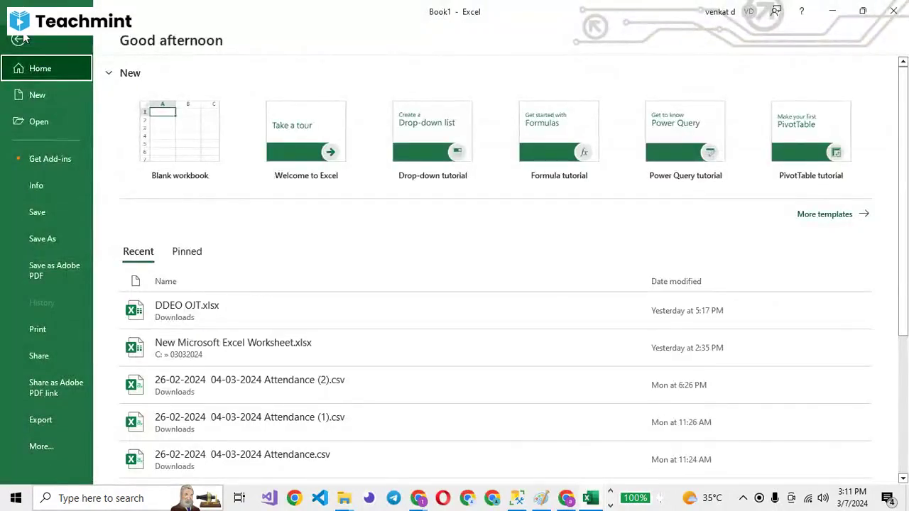
left_click(59, 446)
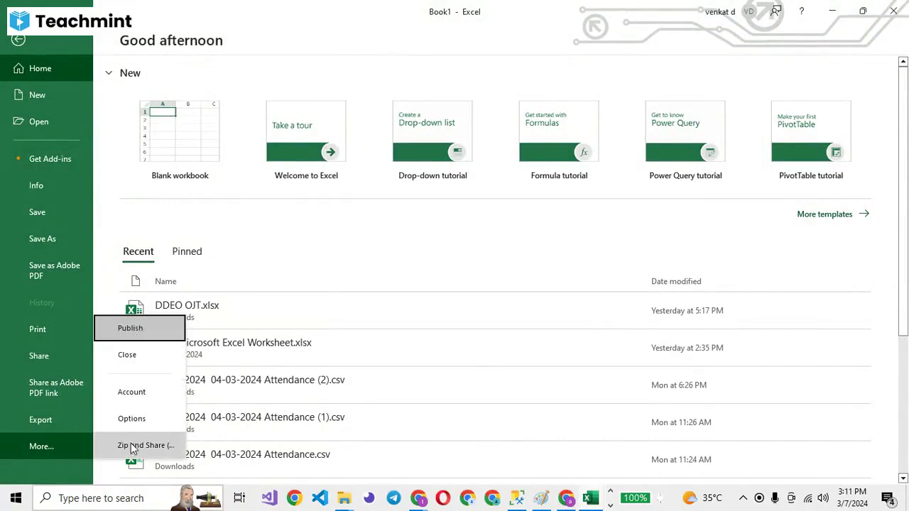
key("alt+Tab")
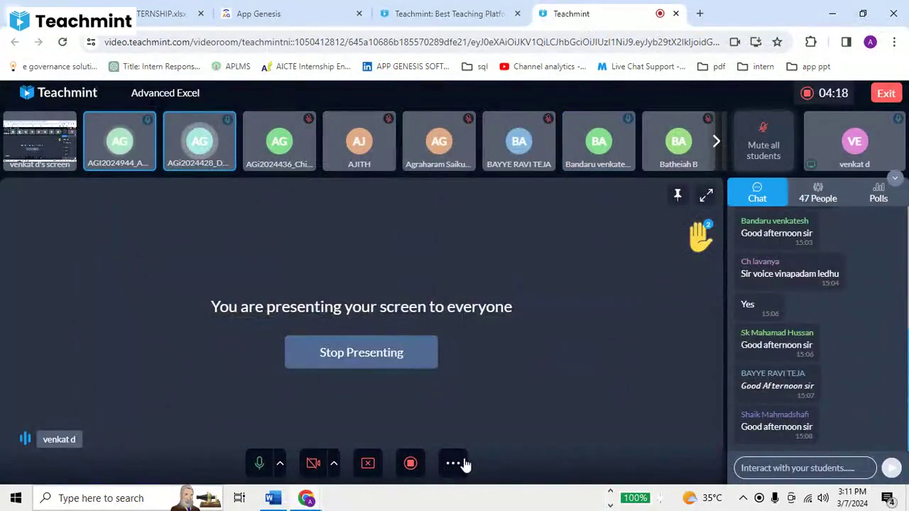
left_click(453, 463)
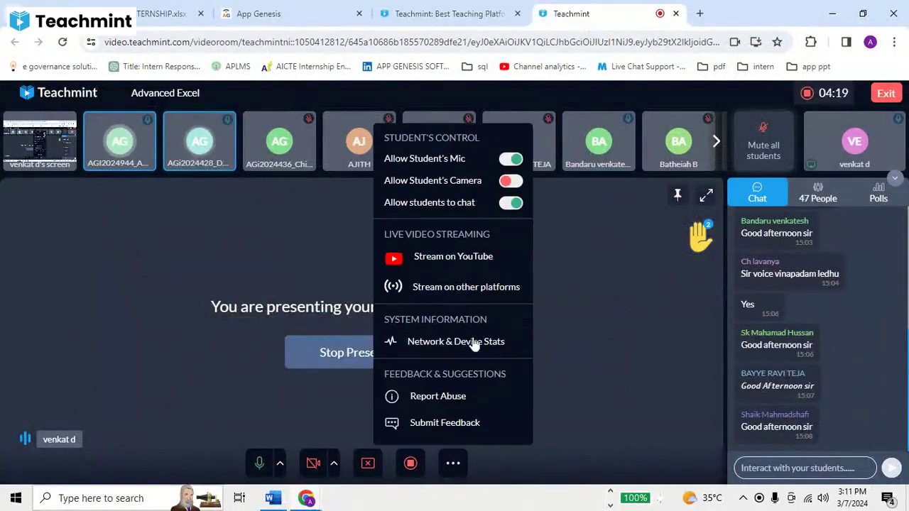
left_click(509, 159)
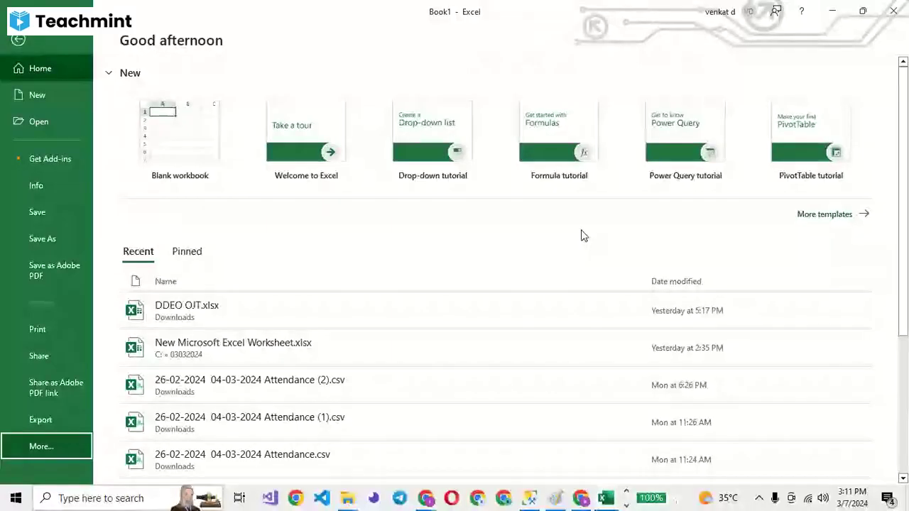
Return to Excel and open Excel Options from the File backstage's More list.
key("alt+Tab")
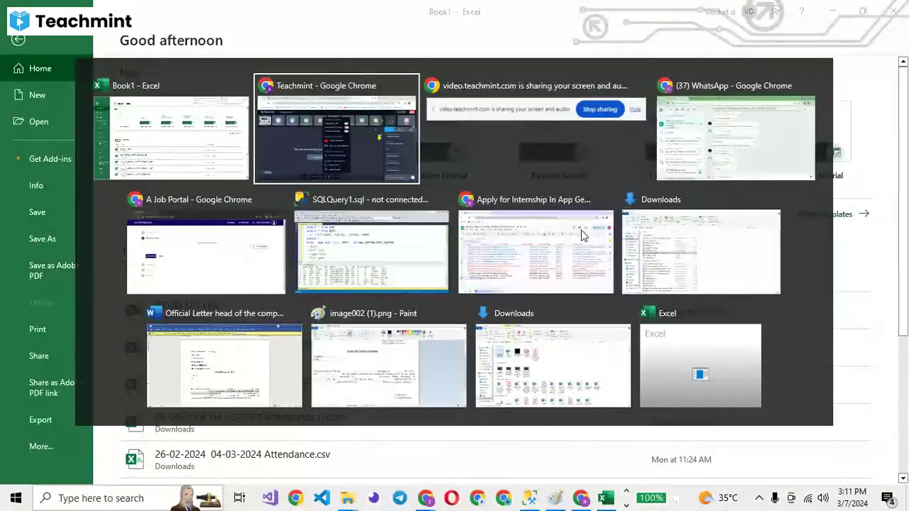
key("Escape")
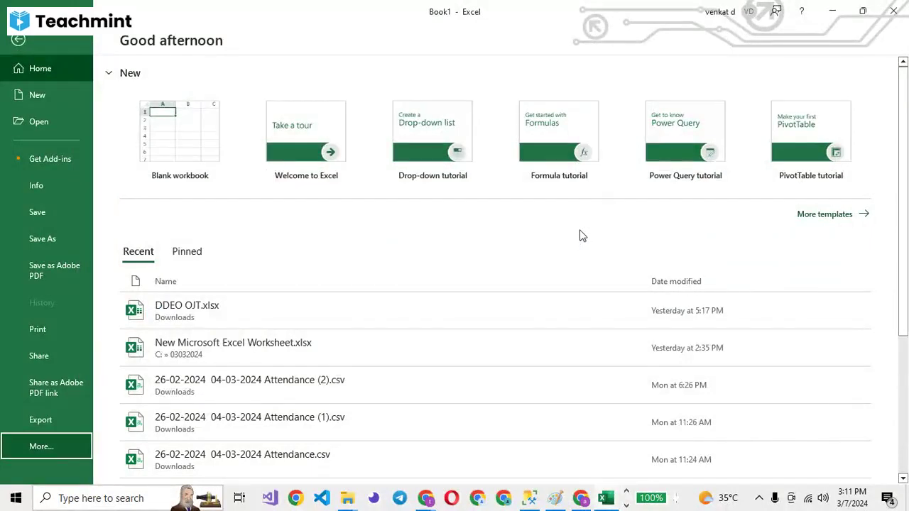
left_click(51, 447)
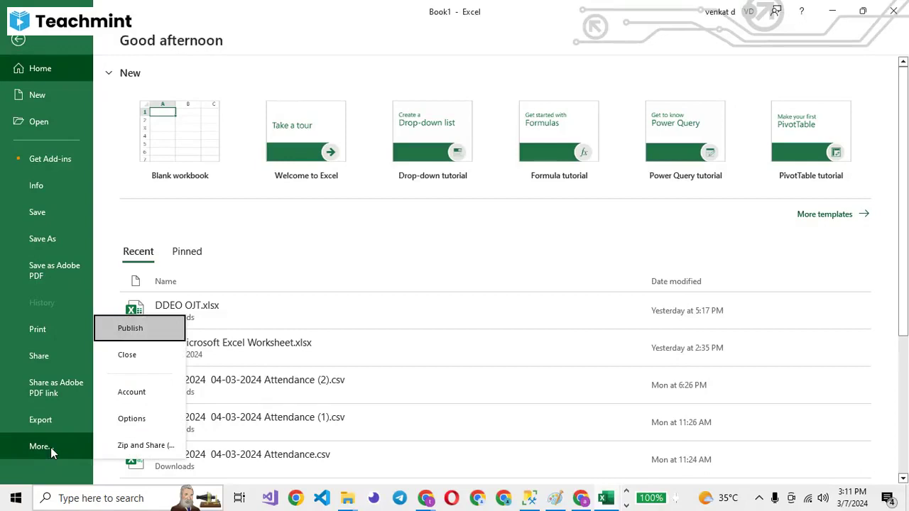
left_click(138, 418)
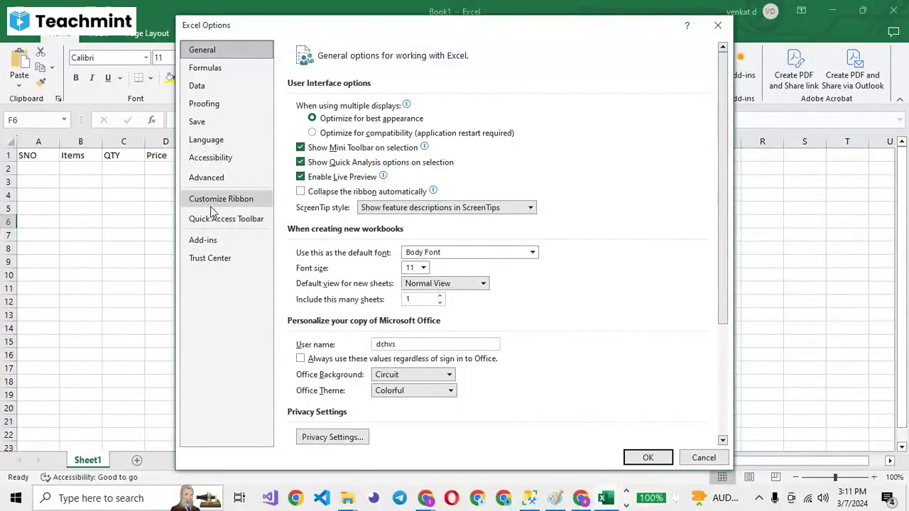
On the Customize Ribbon page, list All Commands and select the Form command.
left_click(211, 206)
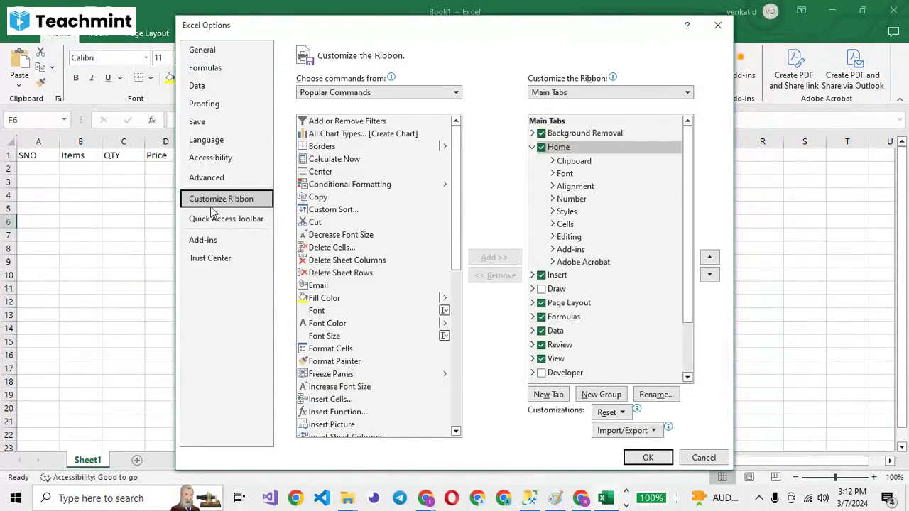
left_click(433, 93)
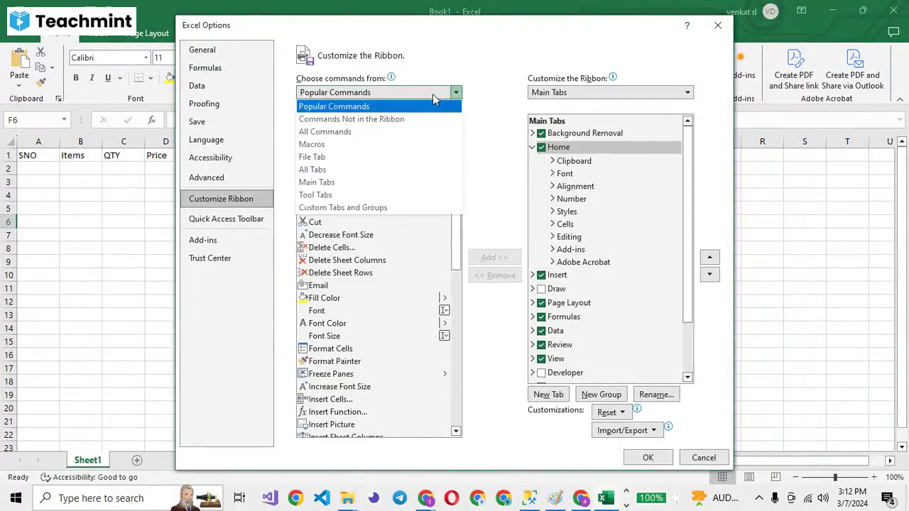
left_click(340, 134)
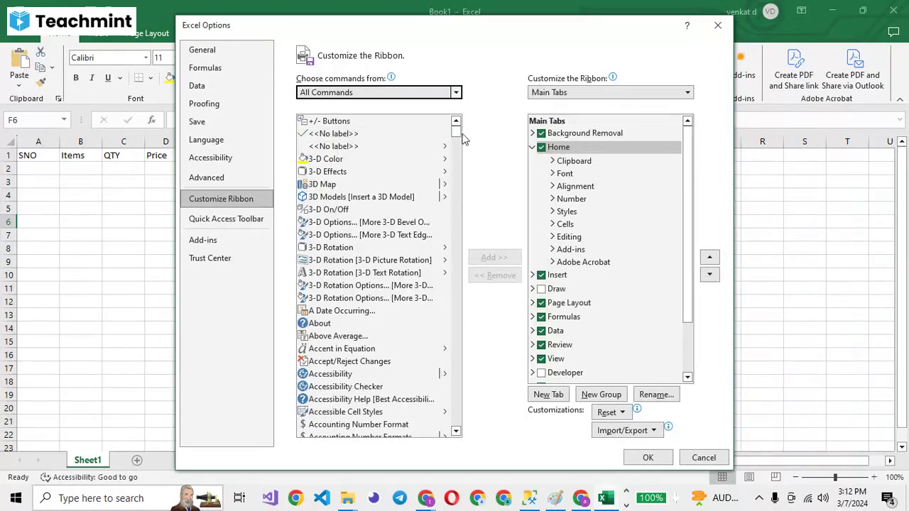
mouse_move(458, 131)
left_mouse_down()
mouse_move(473, 253)
mouse_move(468, 240)
left_mouse_up()
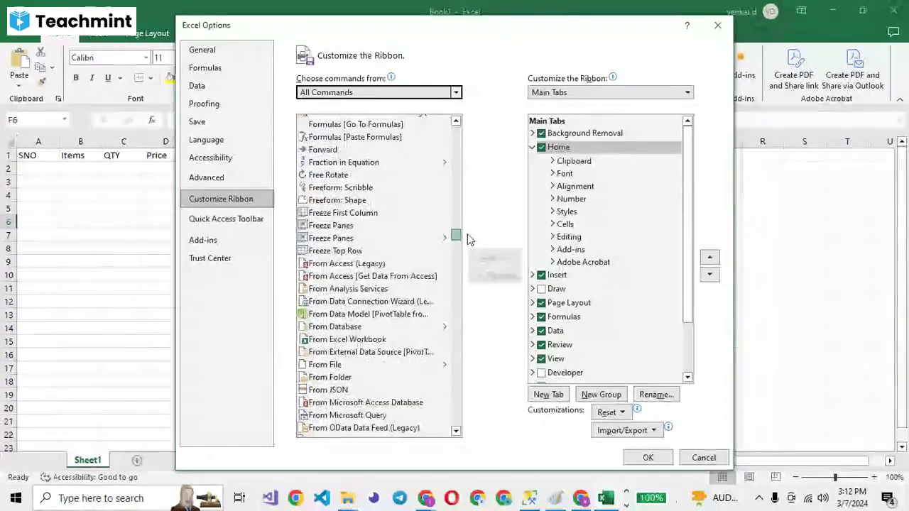
left_click_drag(467, 235, 467, 230)
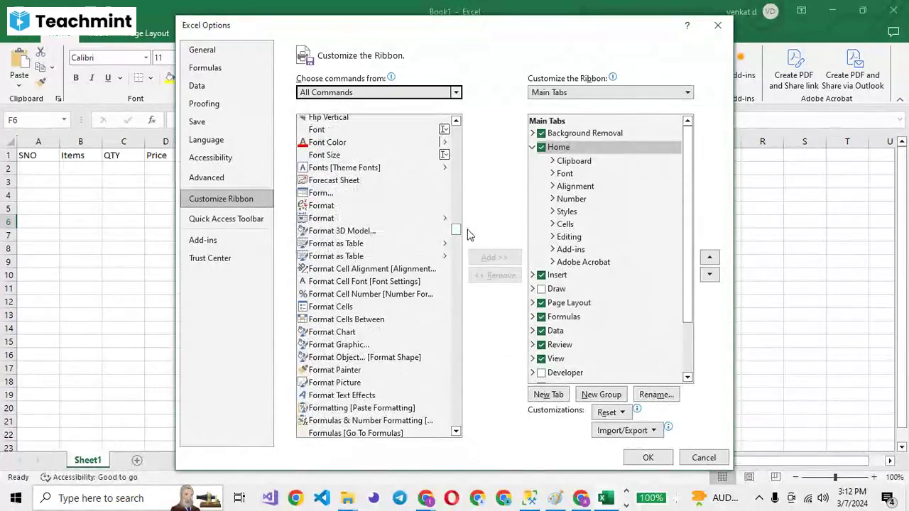
left_click(326, 193)
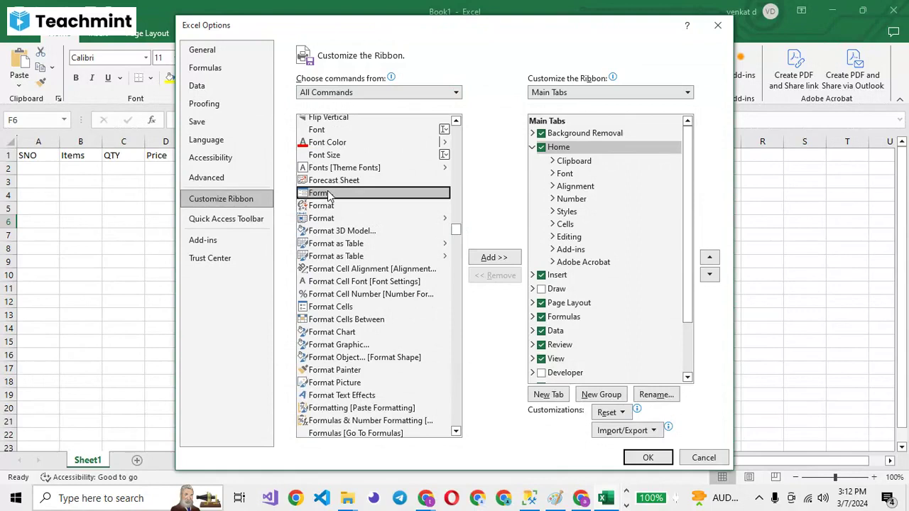
Tick the Developer main tab, then untick it again.
scroll(554, 313, "down", 2)
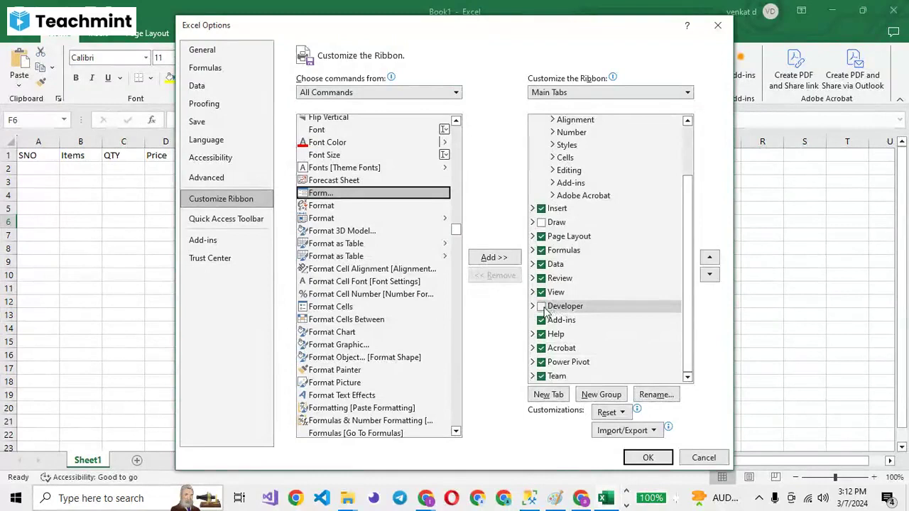
left_click(542, 307)
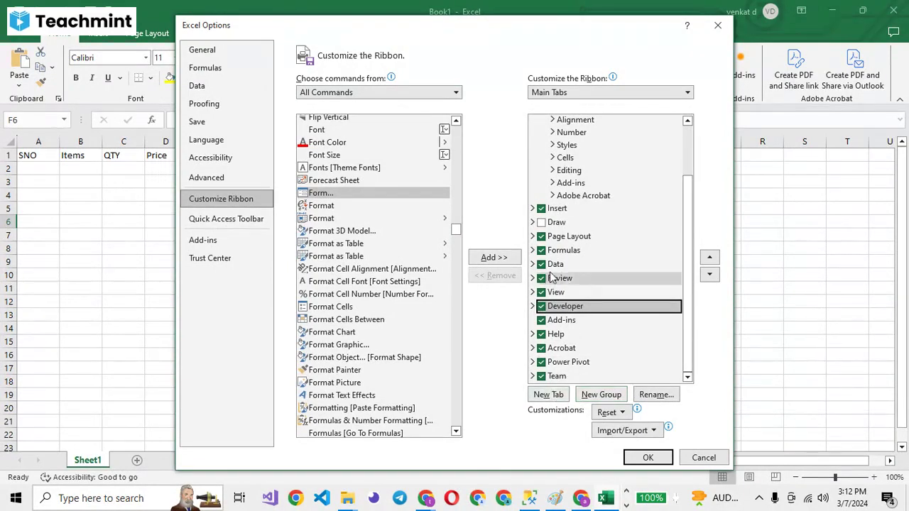
left_click(541, 308)
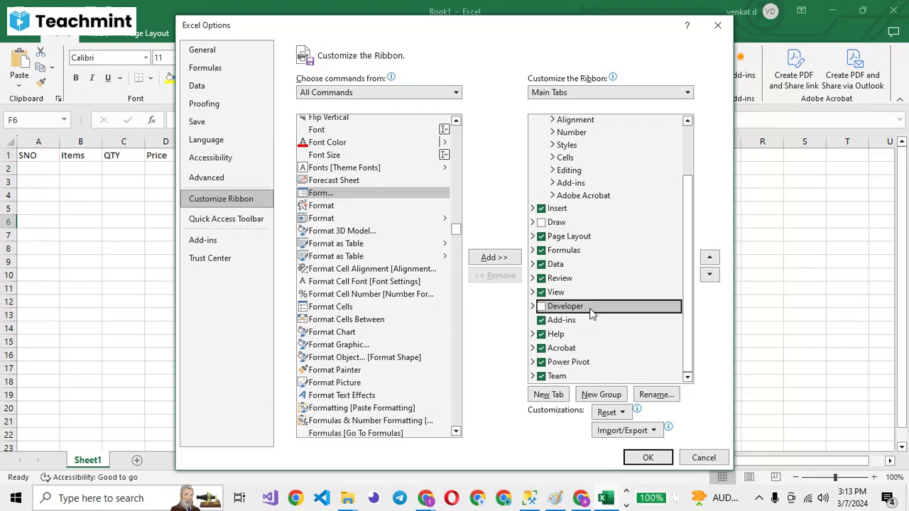
Add a new group under Developer, renamed 'venkat form' with a chosen icon.
left_click(604, 397)
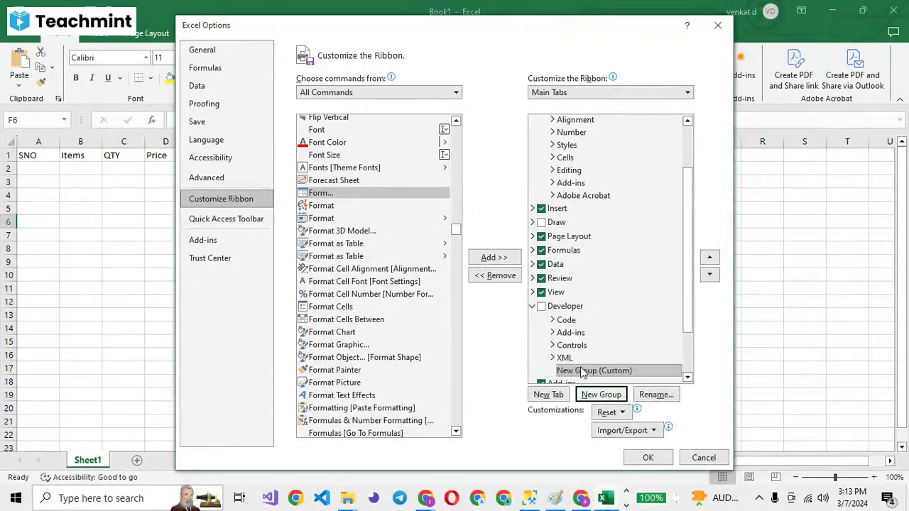
right_click(581, 373)
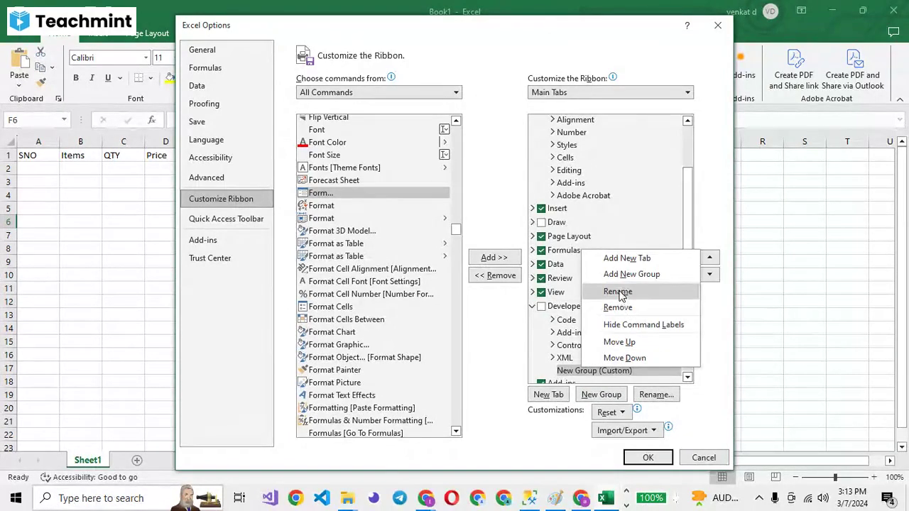
left_click(617, 292)
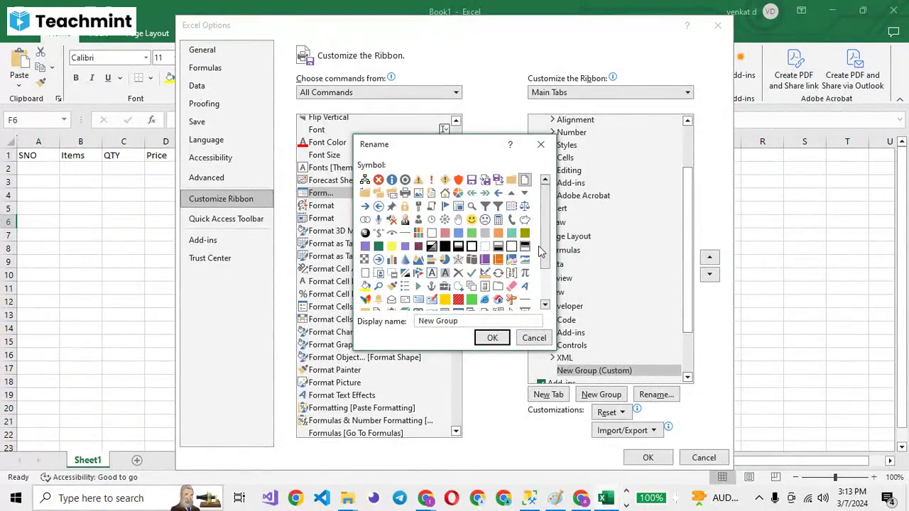
scroll(539, 250, "down", 2)
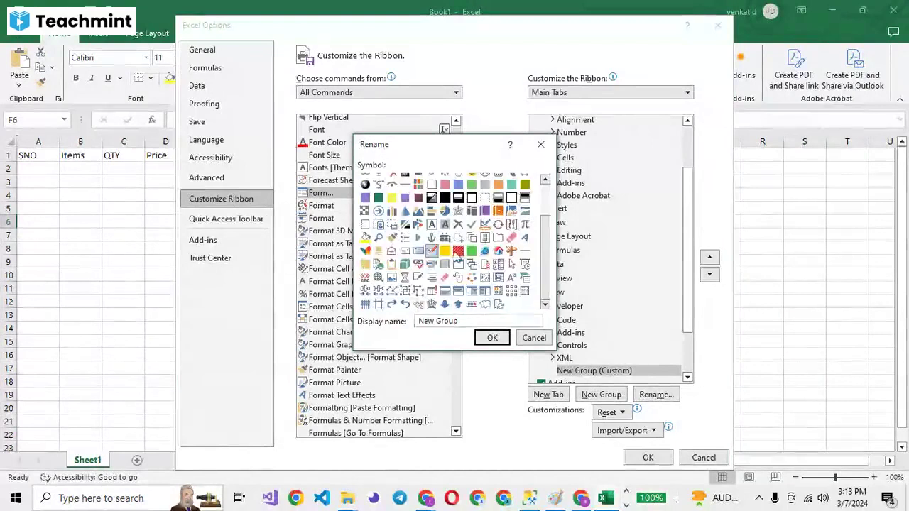
left_click(431, 250)
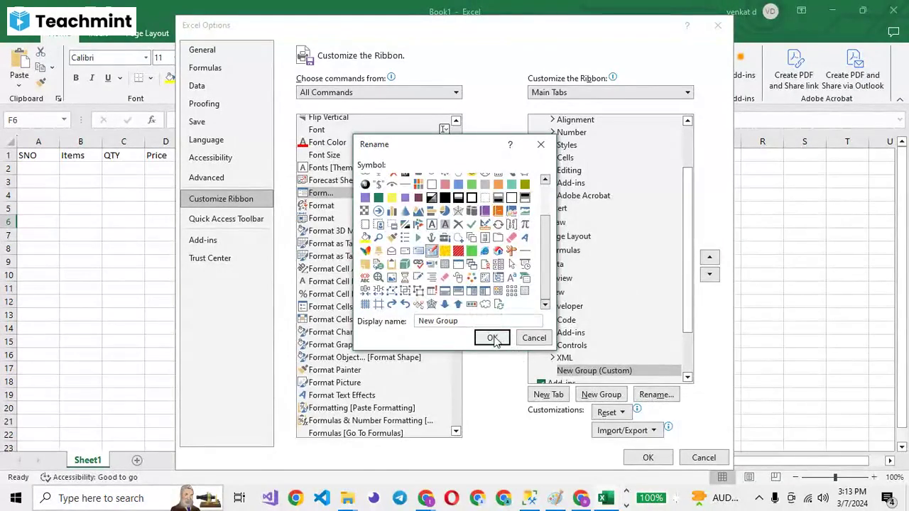
left_click_drag(418, 320, 461, 321)
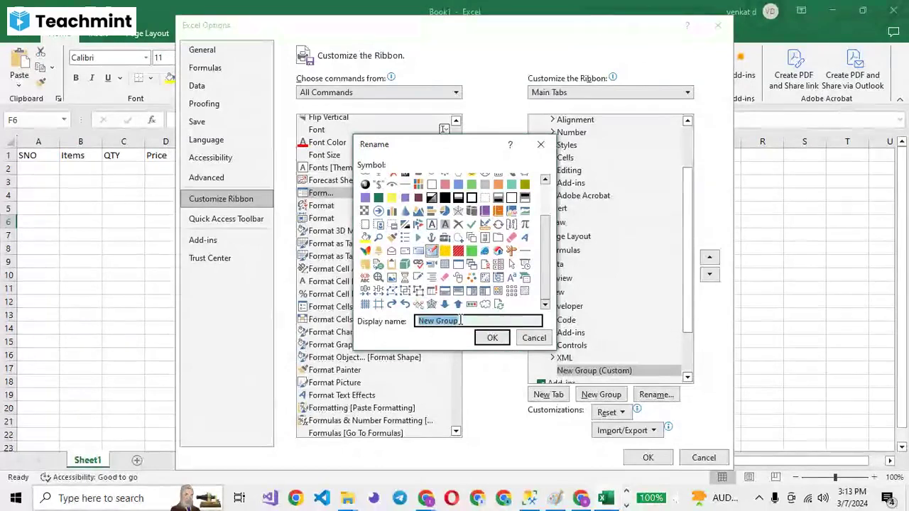
type("venka")
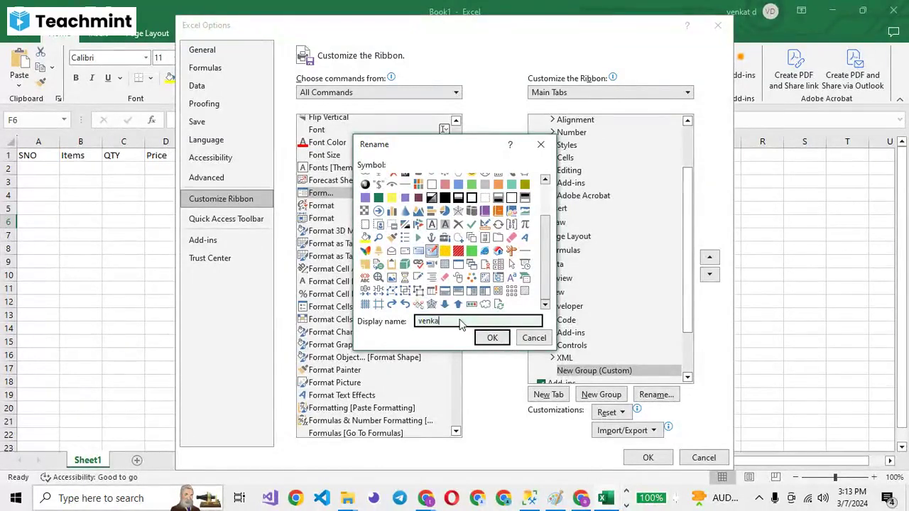
type("t fo")
type("rm")
left_click(492, 338)
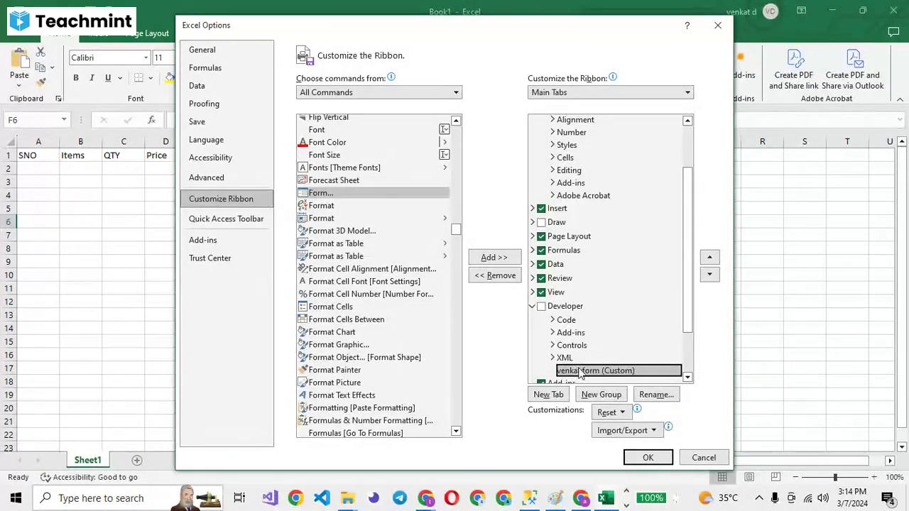
Close Excel Options and briefly show then dismiss the Quick Access Toolbar list.
key("Return")
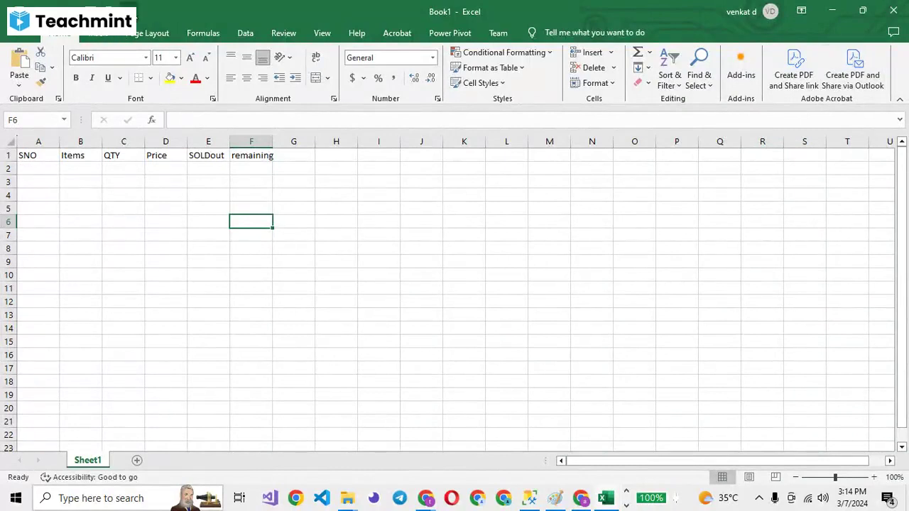
left_click(128, 8)
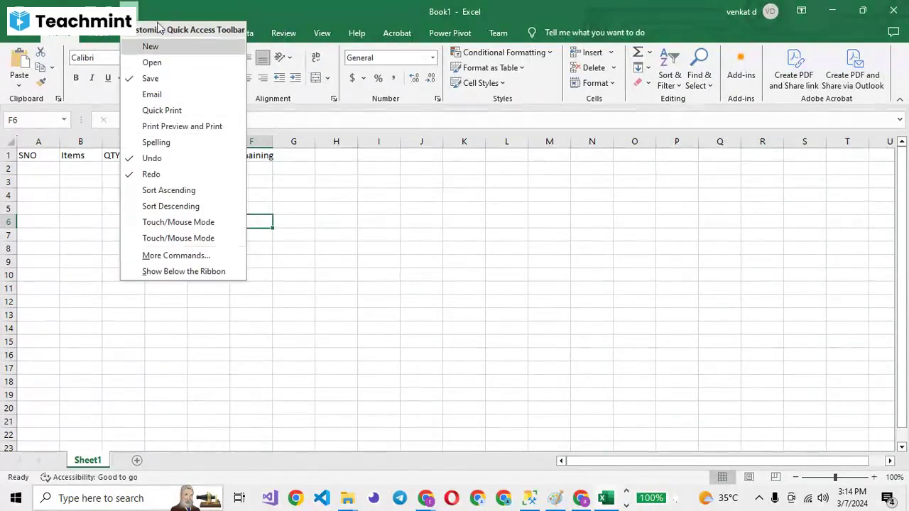
left_click(97, 37)
Browse the Insert, Page Layout, Formulas, Data, Review, View and Team ribbon tabs.
left_click(98, 36)
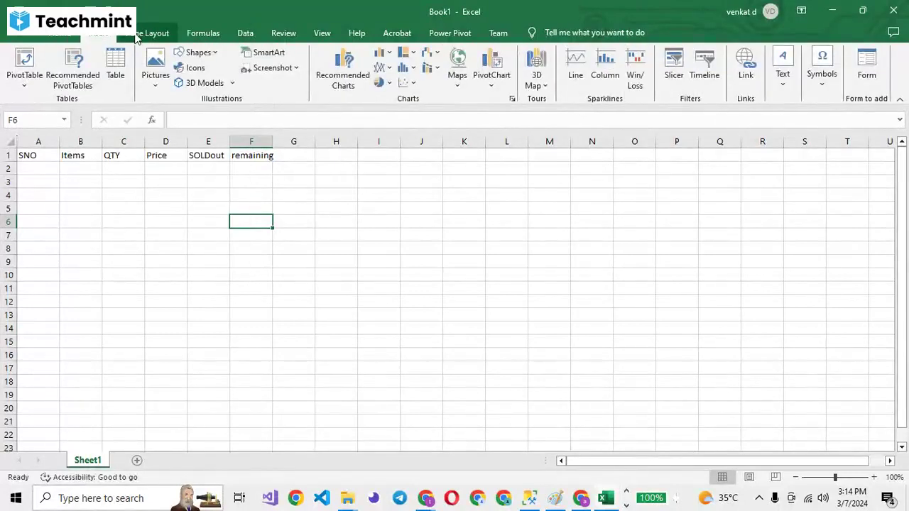
left_click(137, 37)
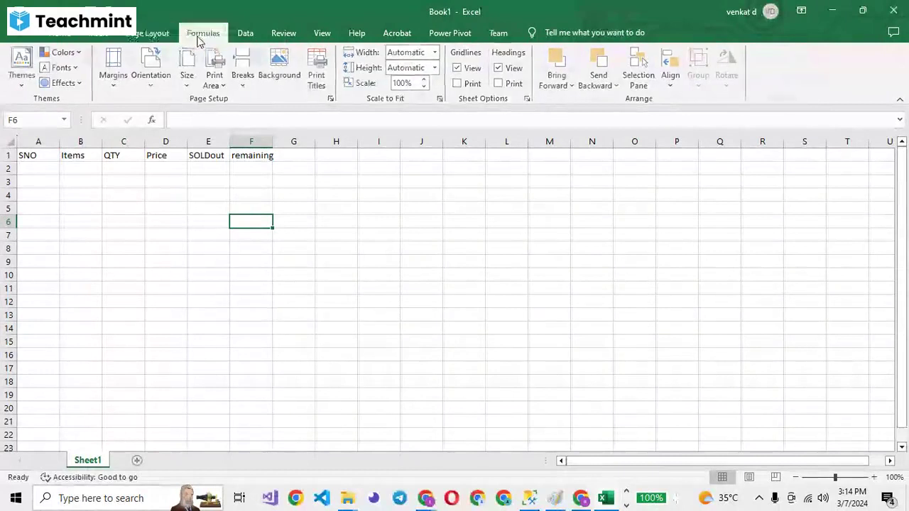
left_click(199, 39)
left_click(239, 40)
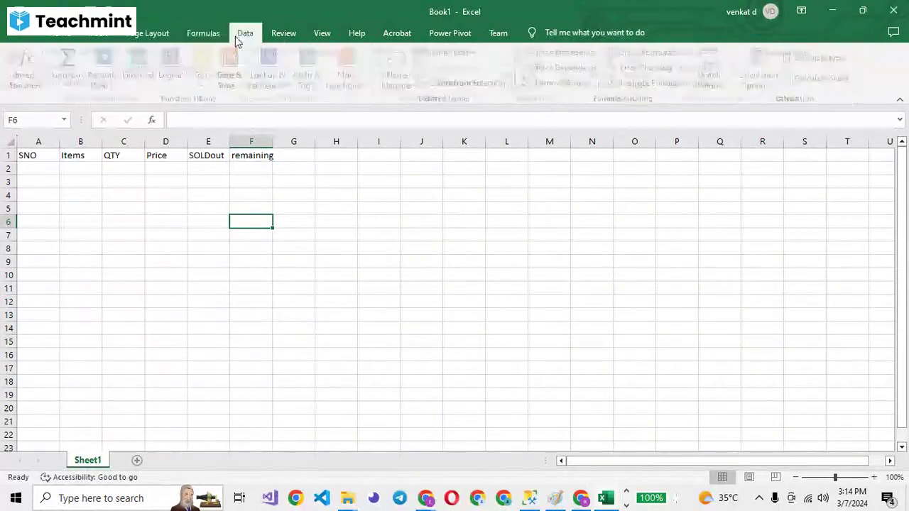
left_click(278, 37)
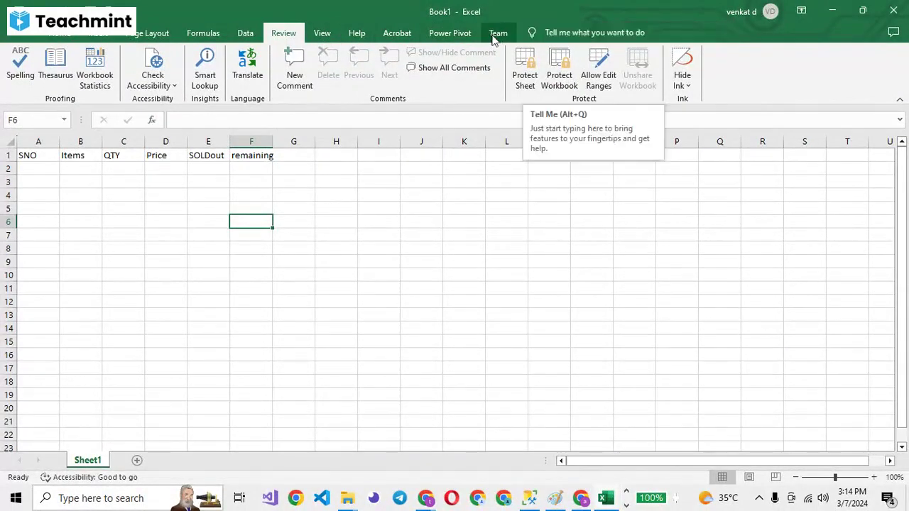
left_click(335, 38)
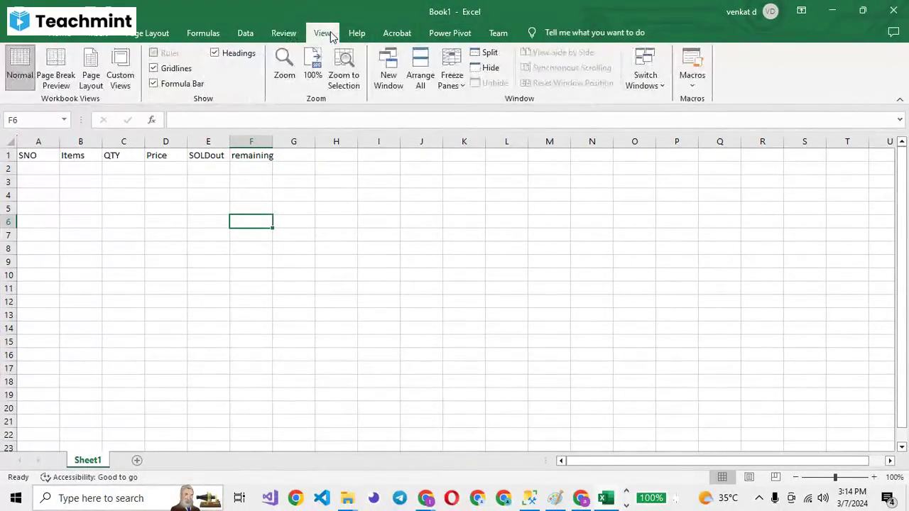
left_click(496, 40)
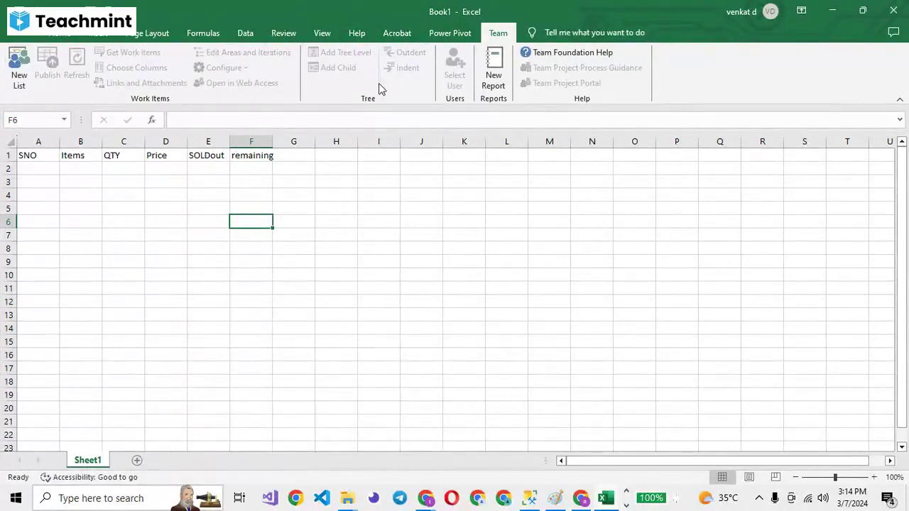
Look through the Power Pivot, Acrobat and Help tabs, finishing on View.
left_click(441, 37)
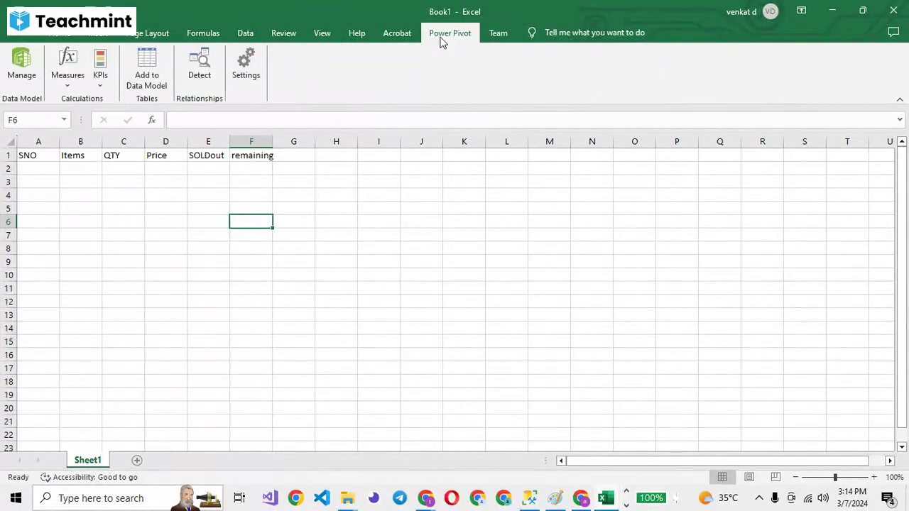
left_click(399, 34)
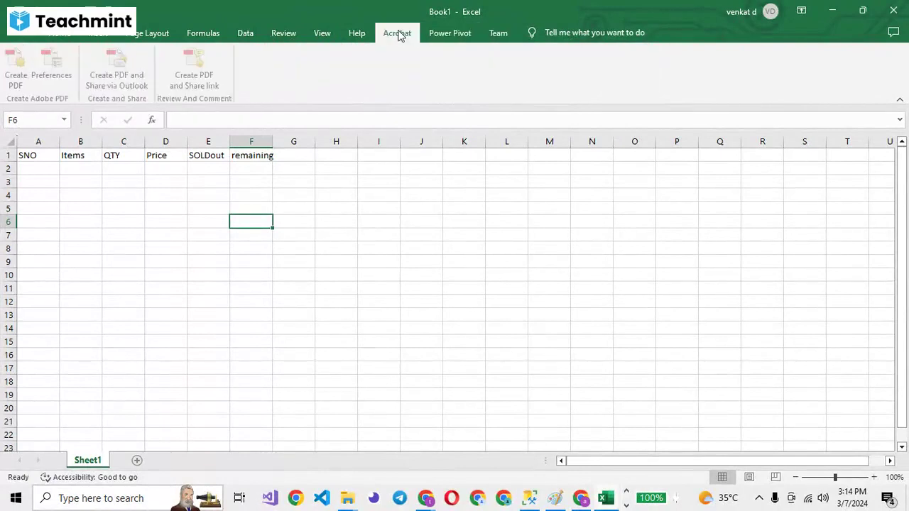
left_click(355, 34)
left_click(324, 35)
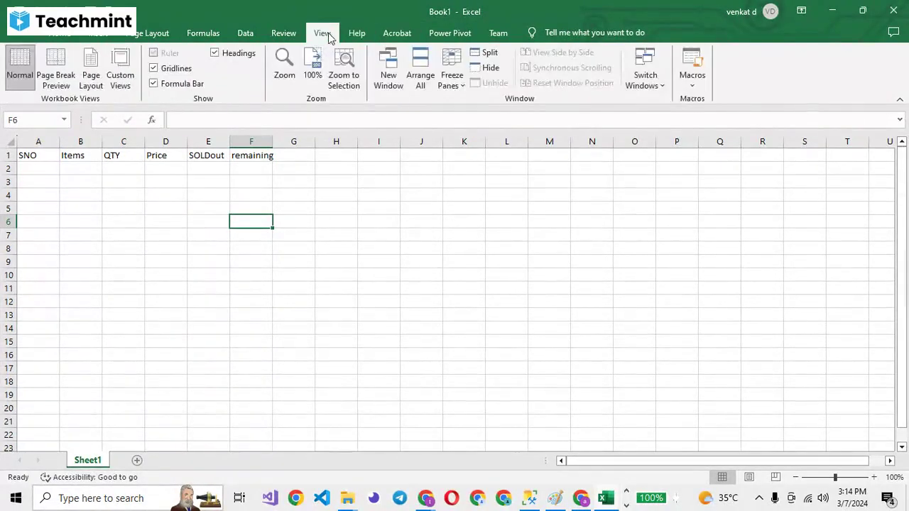
left_click(366, 35)
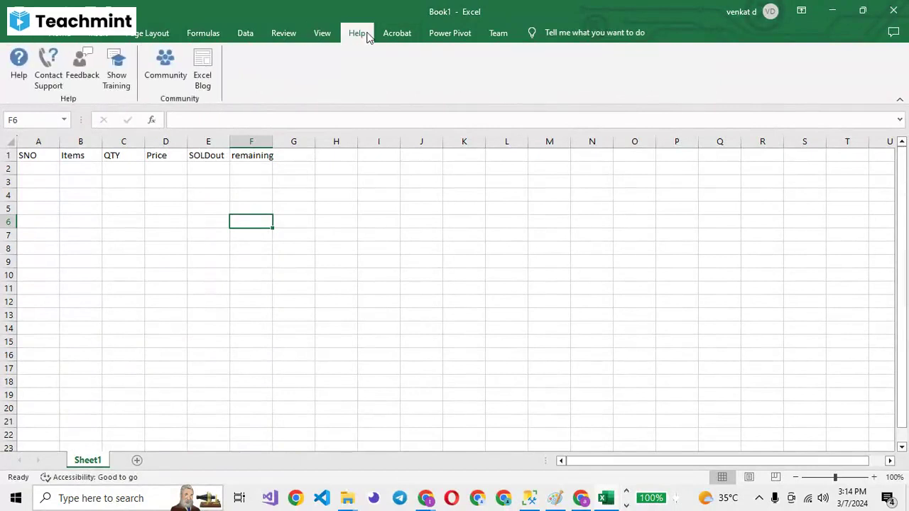
left_click(322, 35)
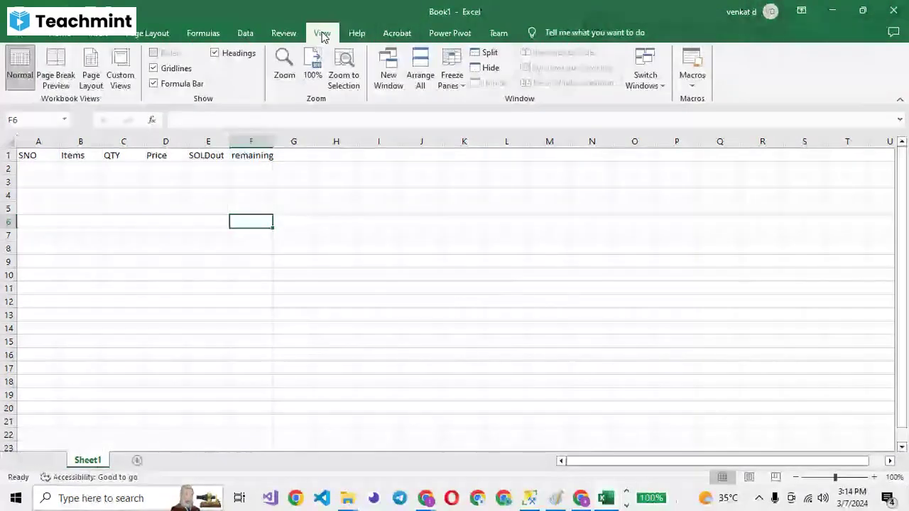
Tick Developer under Main Tabs in Excel Options' Customize Ribbon page and apply it.
left_click(27, 33)
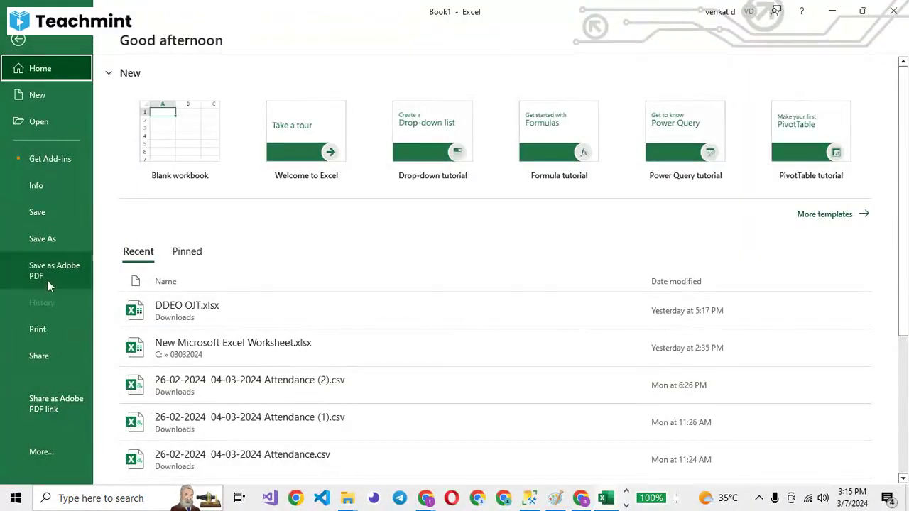
left_click(62, 455)
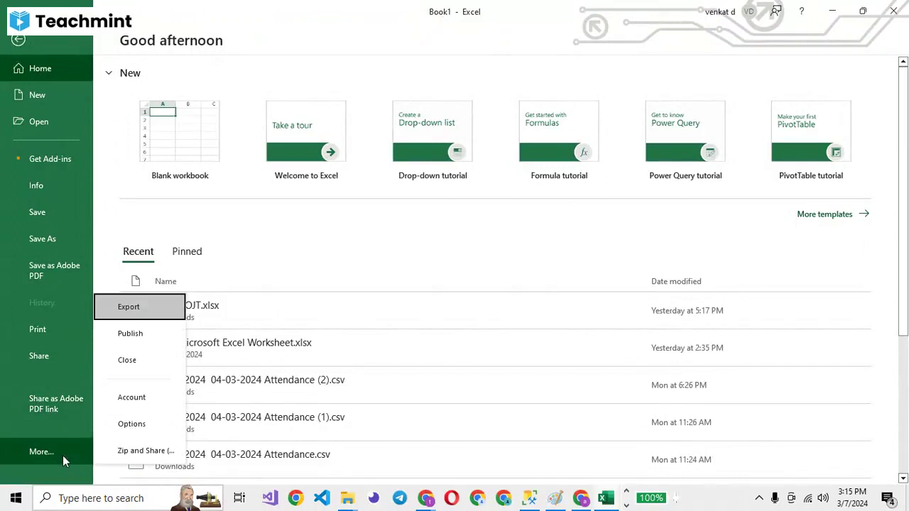
left_click(126, 421)
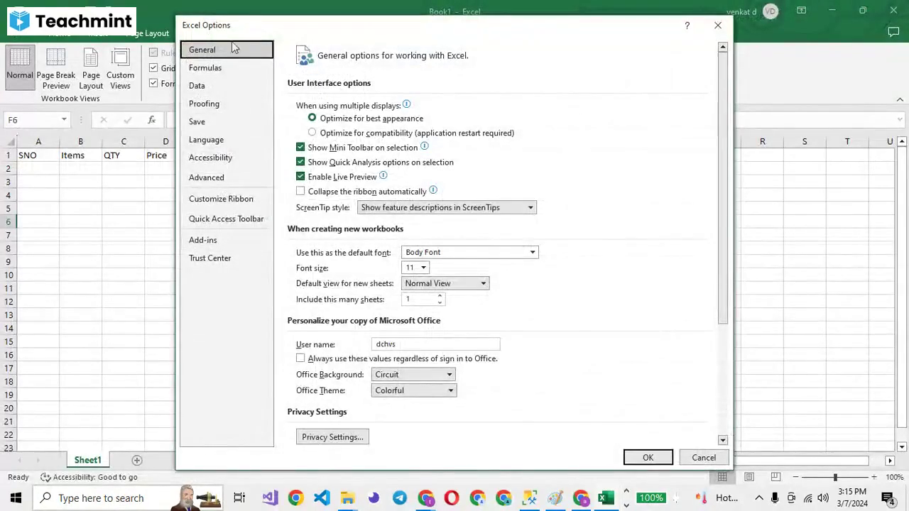
left_click(230, 200)
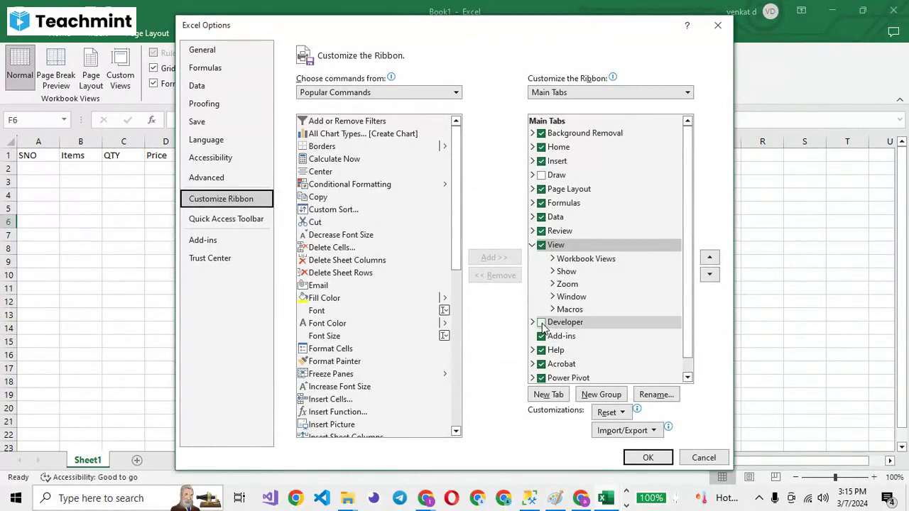
left_click(541, 323)
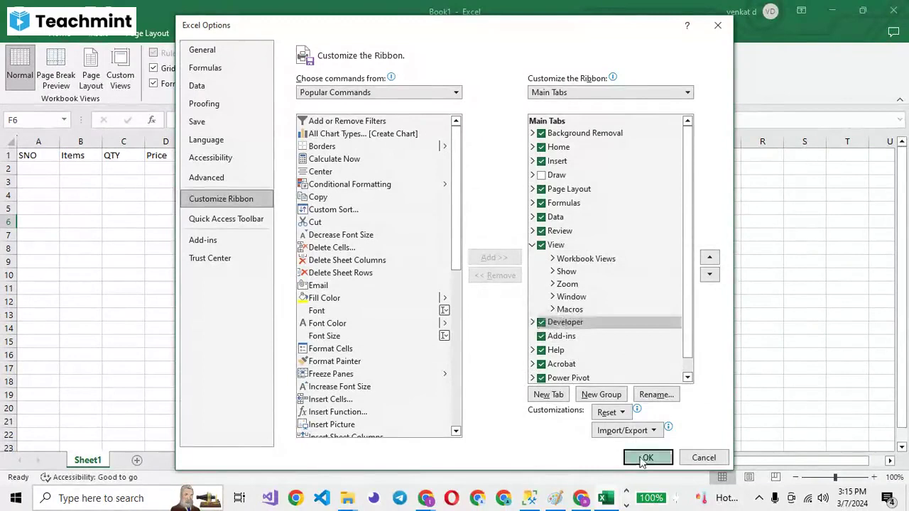
left_click(648, 457)
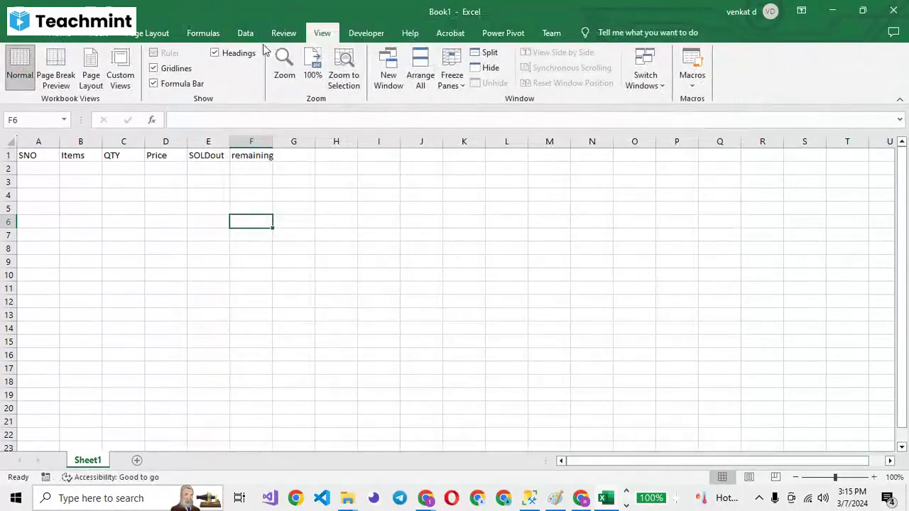
Review the Developer tab's Code, Add-ins, Controls and XML groups, then return to Home.
left_click(367, 34)
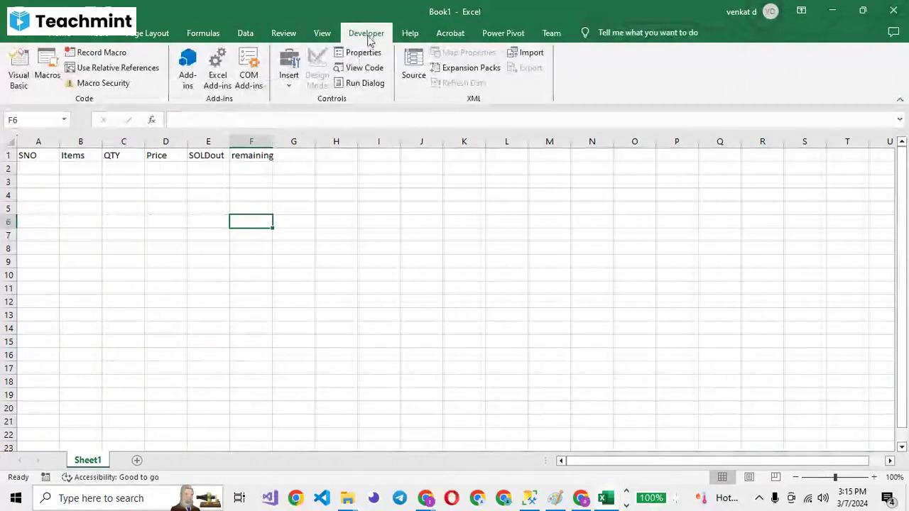
scroll(364, 37, "up", 1)
scroll(362, 39, "down", 1)
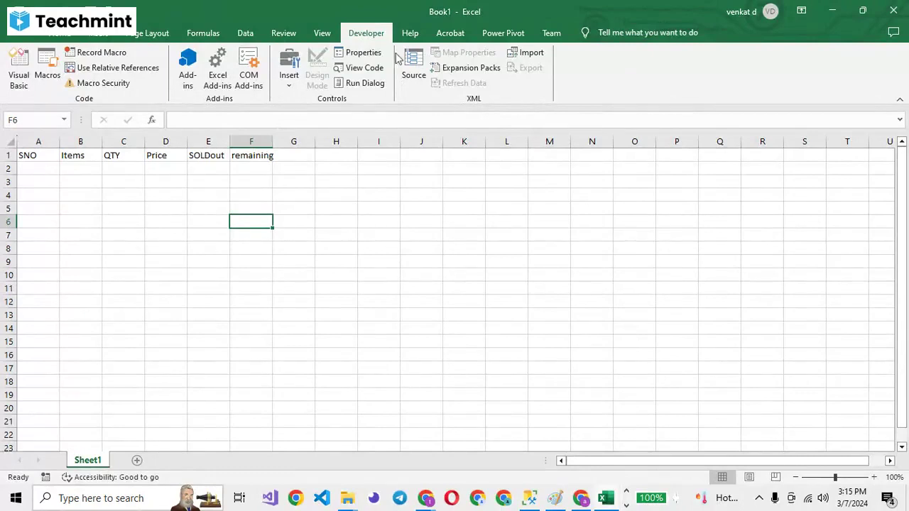
left_click(60, 36)
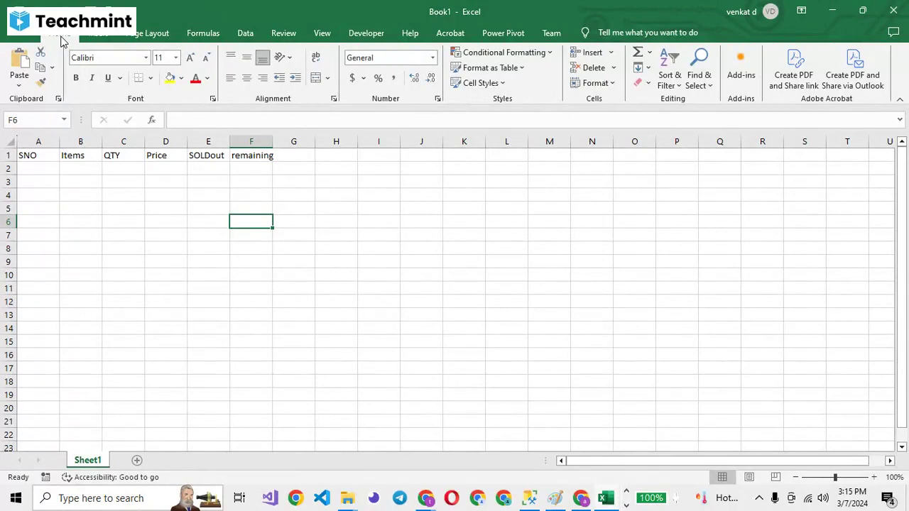
Open Excel Options on Customize Ribbon and expand Developer to show its Code, Add-ins, Controls and XML groups.
left_click(21, 32)
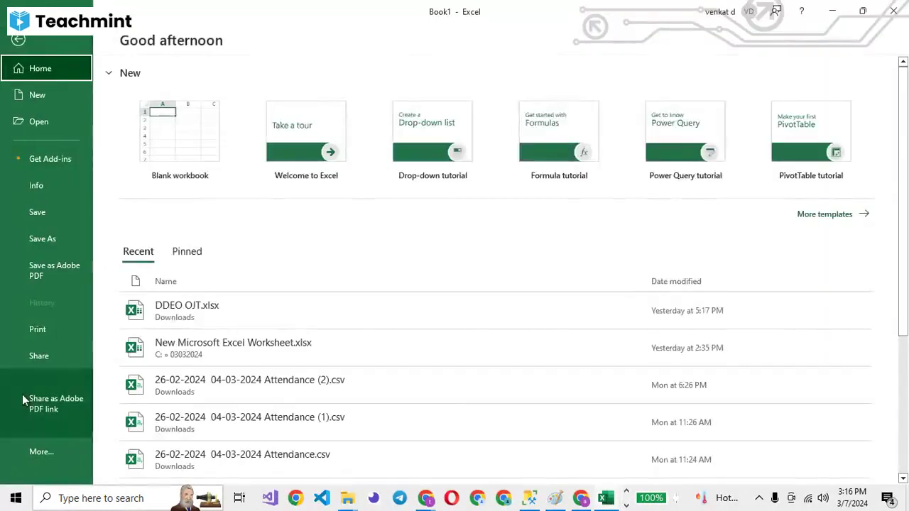
left_click(43, 452)
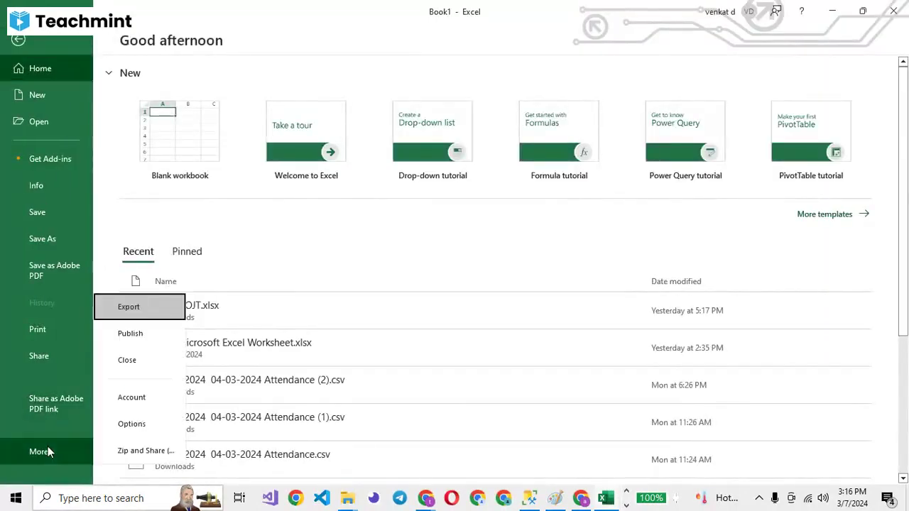
left_click(156, 425)
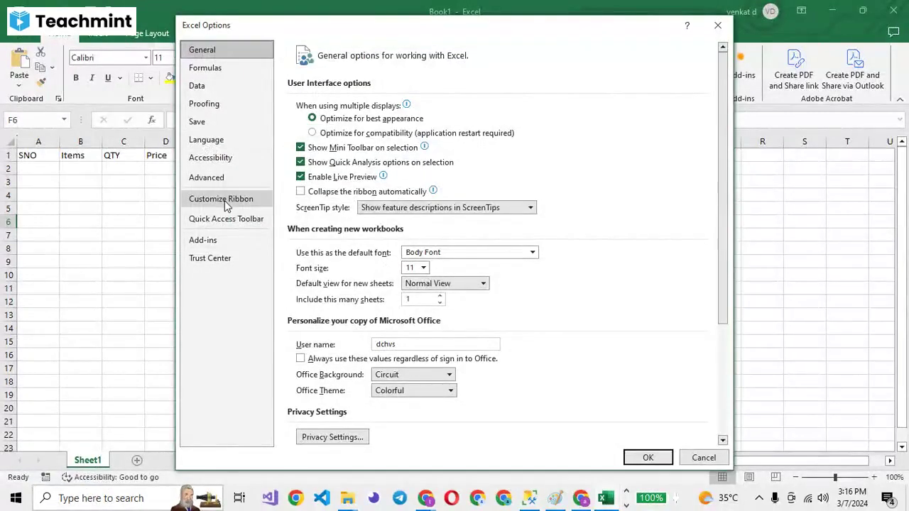
left_click(225, 205)
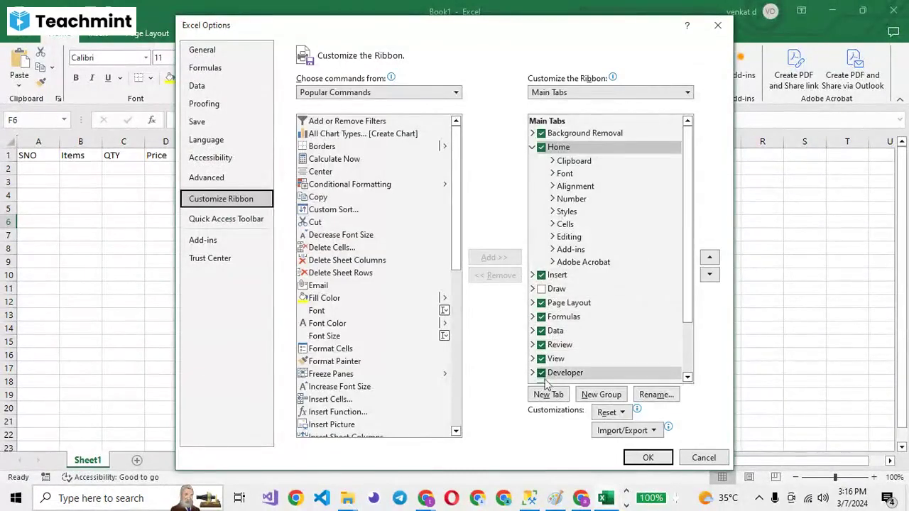
left_click_drag(686, 286, 690, 346)
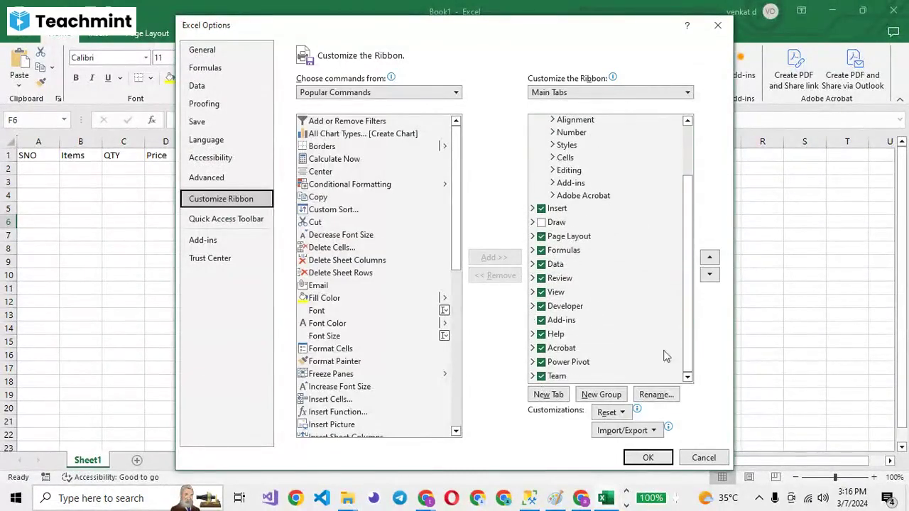
left_click(533, 306)
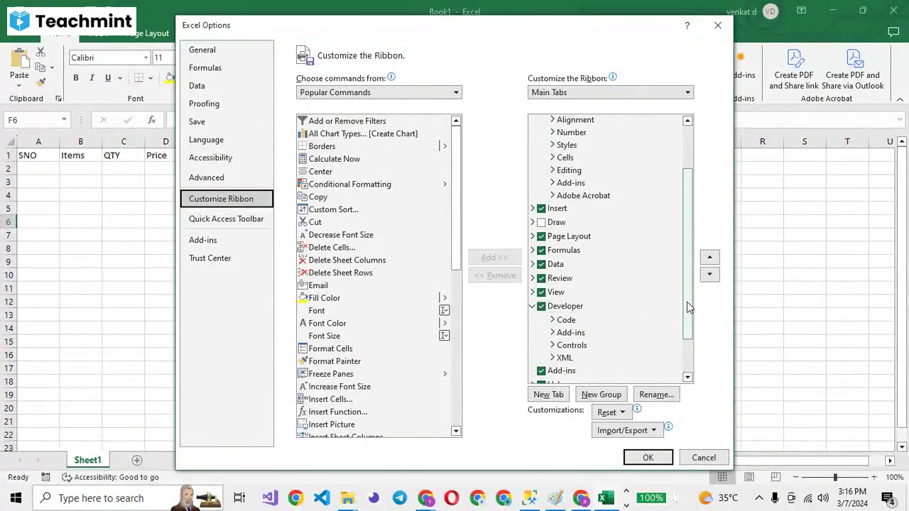
scroll(686, 302, "down", 2)
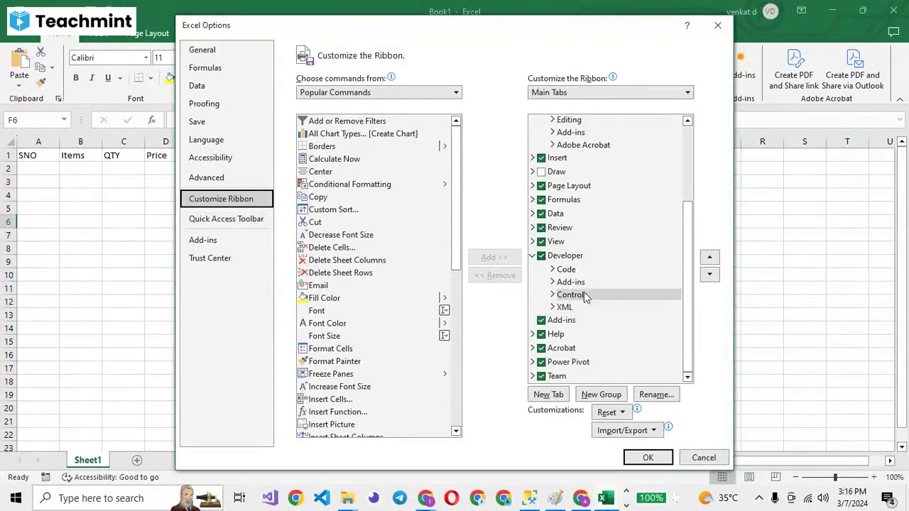
Add a new custom group under the Developer tab.
left_click(609, 398)
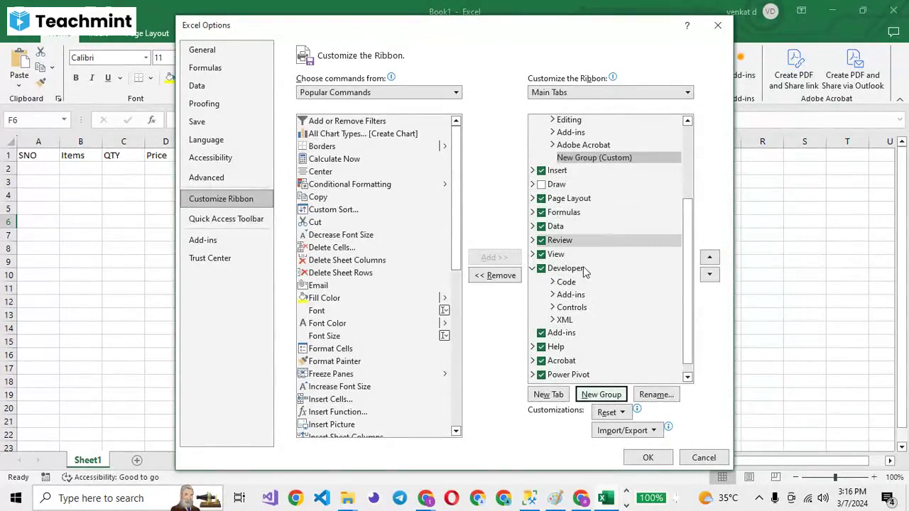
left_click(565, 271)
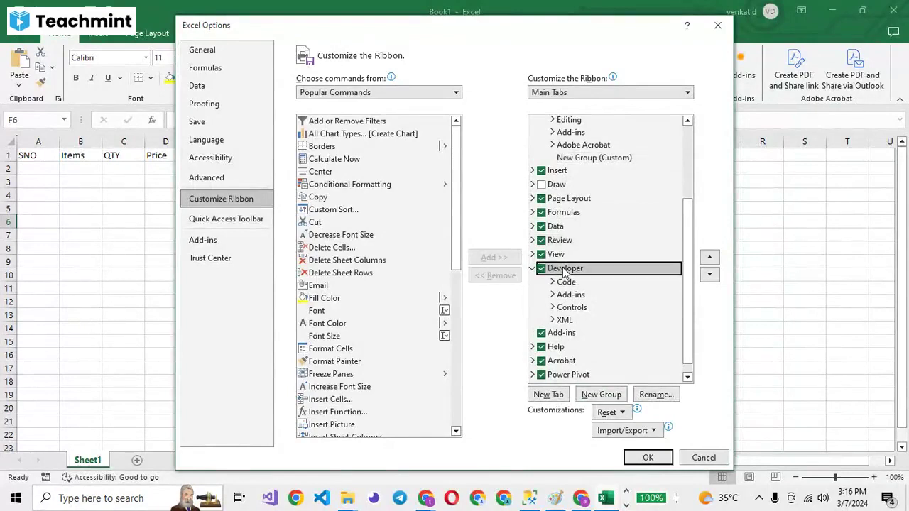
left_click(605, 398)
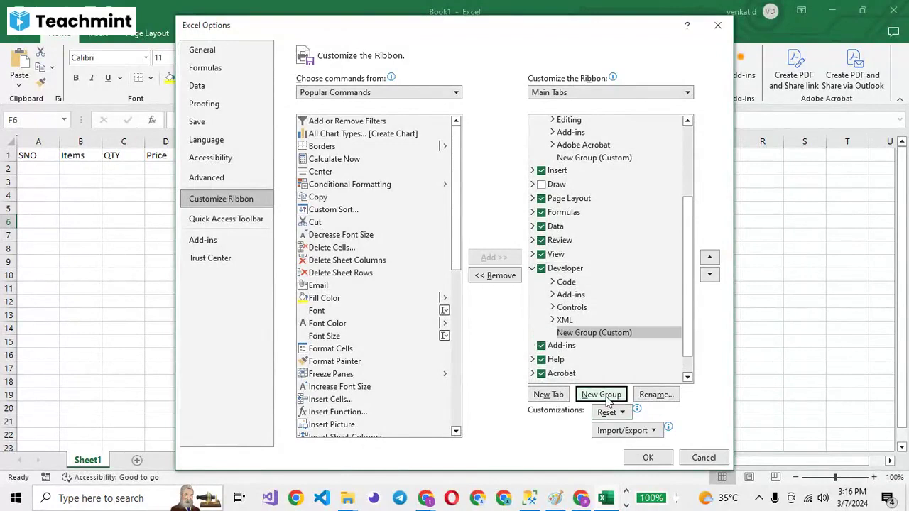
Rename the new custom group to 'form' followed by the presenter's name.
right_click(581, 335)
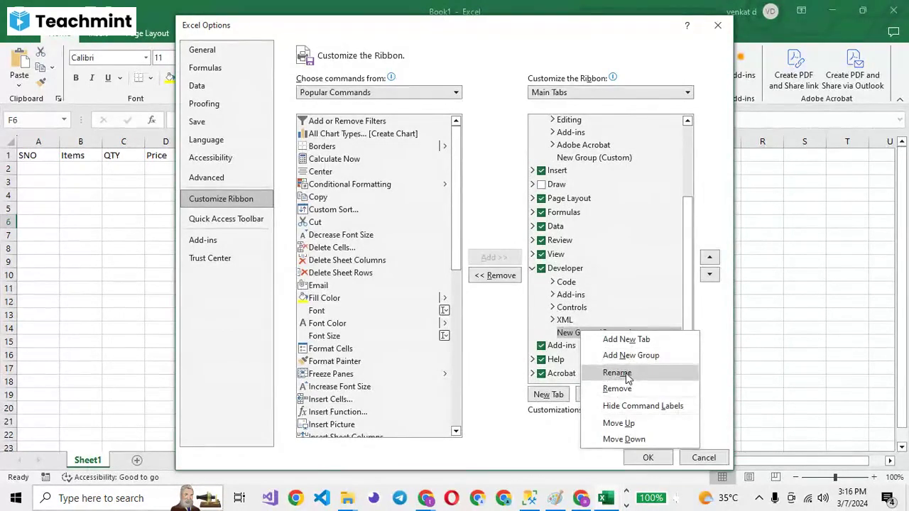
left_click(627, 375)
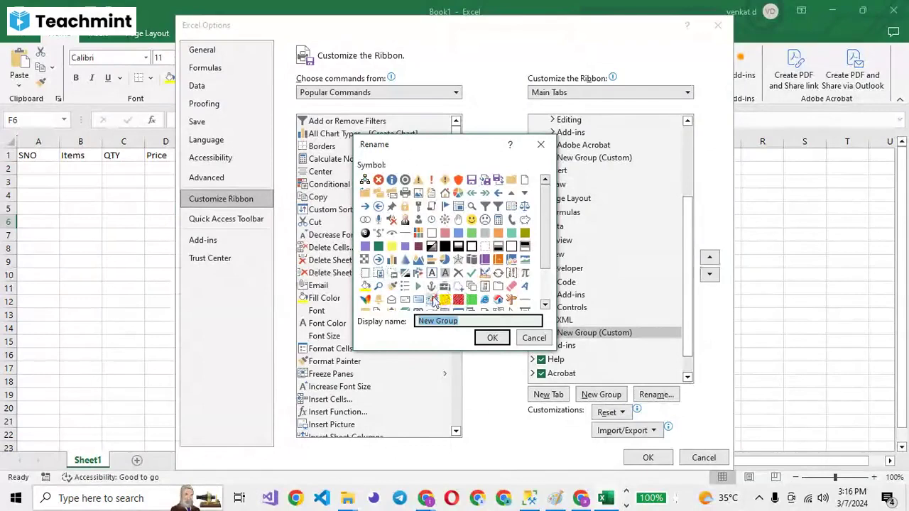
left_click(432, 299)
type("from")
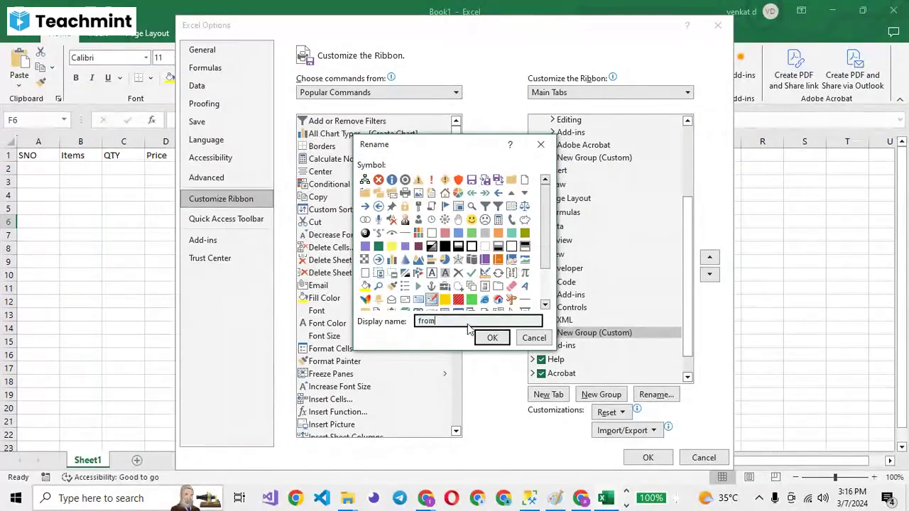
key("BackSpace")
key("BackSpace")
type("rm venkat")
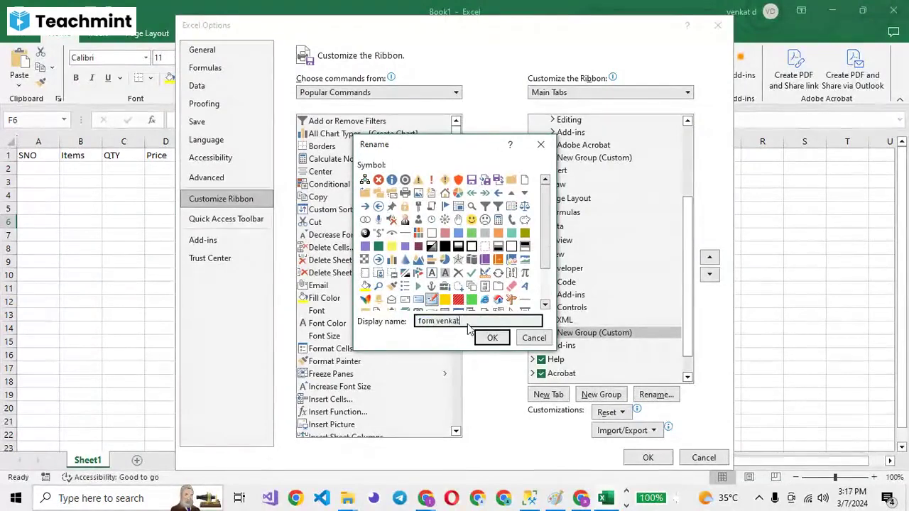
left_click(491, 338)
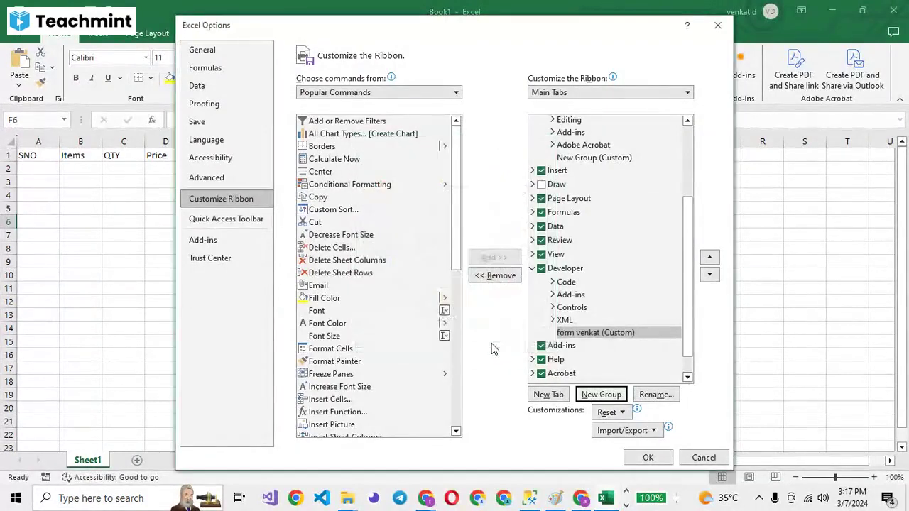
left_click(580, 335)
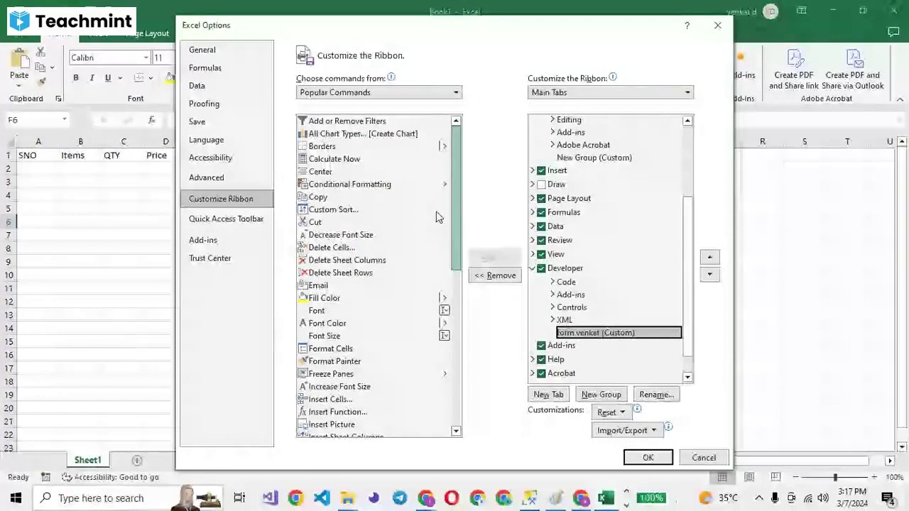
Switch the command source list to All Commands and scroll through it.
left_click(456, 92)
left_click(448, 125)
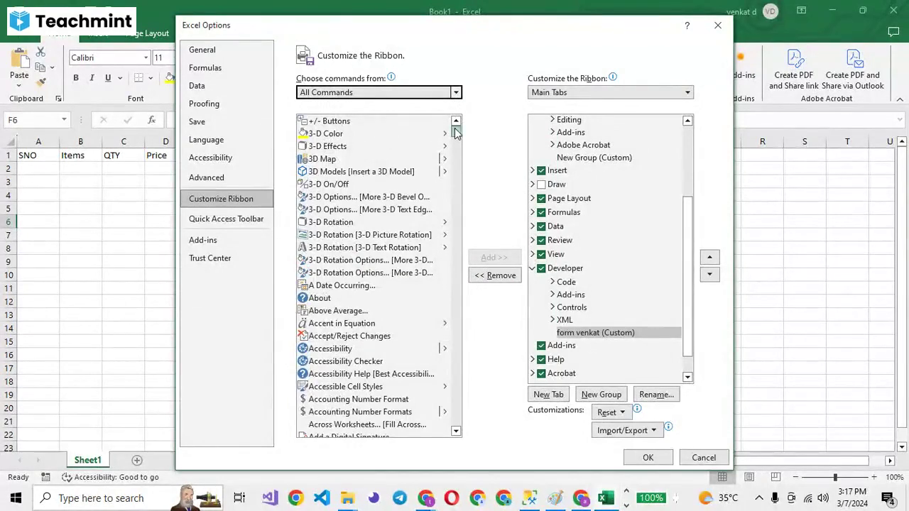
left_click_drag(455, 131, 480, 272)
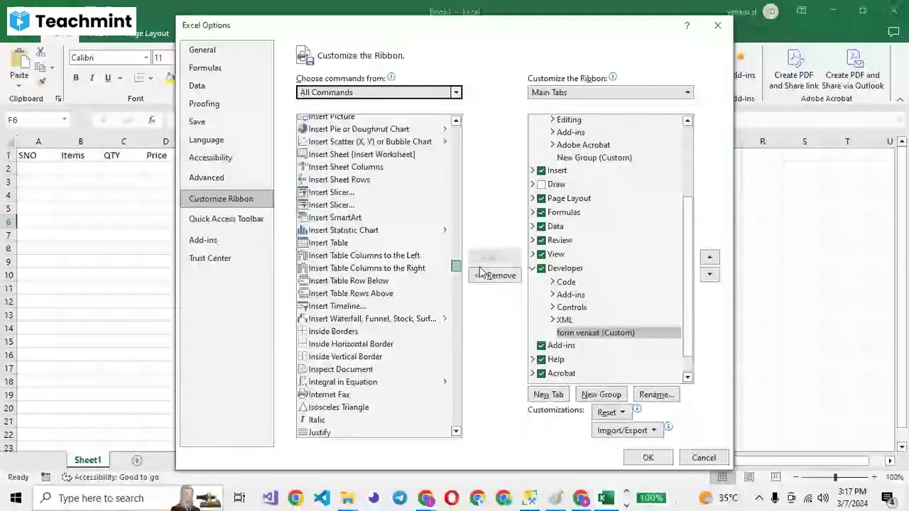
scroll(376, 269, "up", 20)
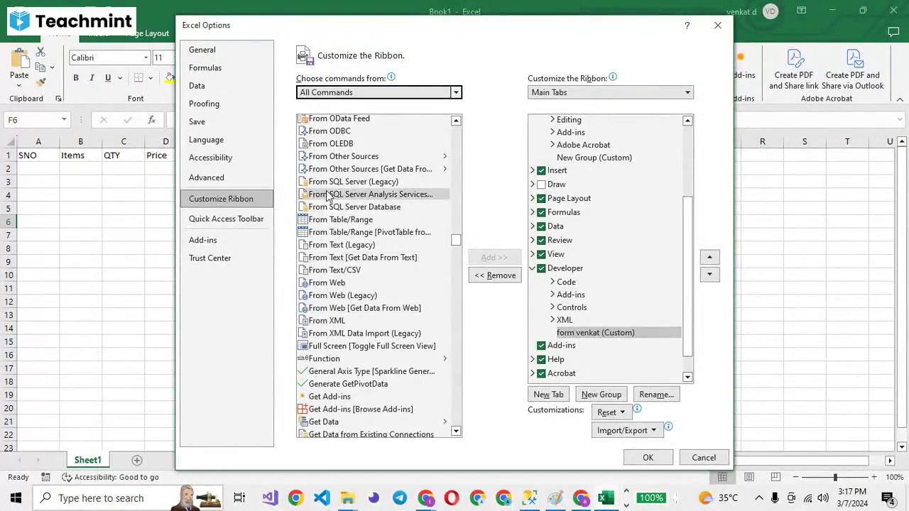
left_click(455, 122)
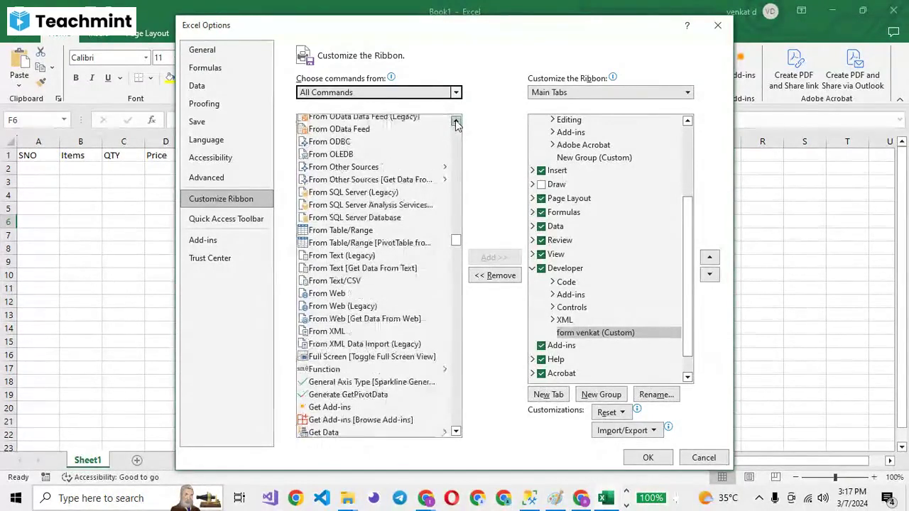
left_click(455, 121)
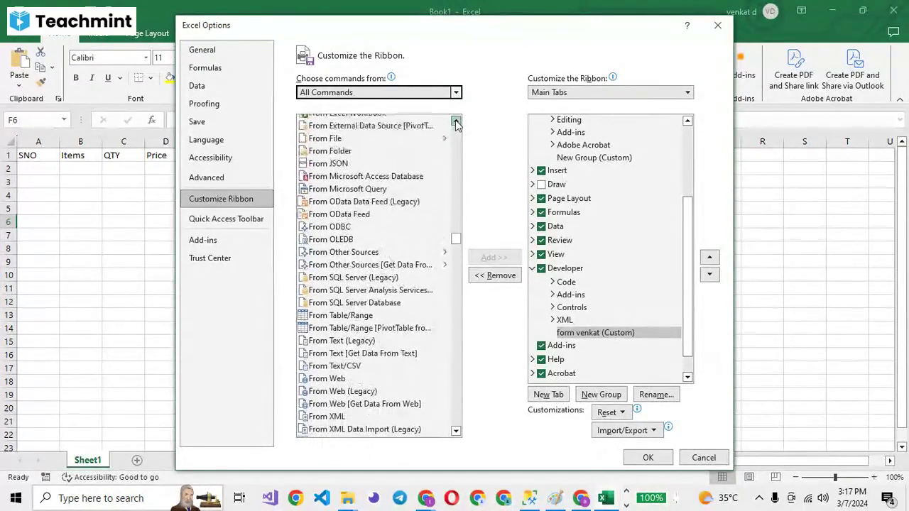
left_click(455, 121)
left_click(455, 122)
left_click(455, 121)
left_click(455, 122)
left_click(455, 122)
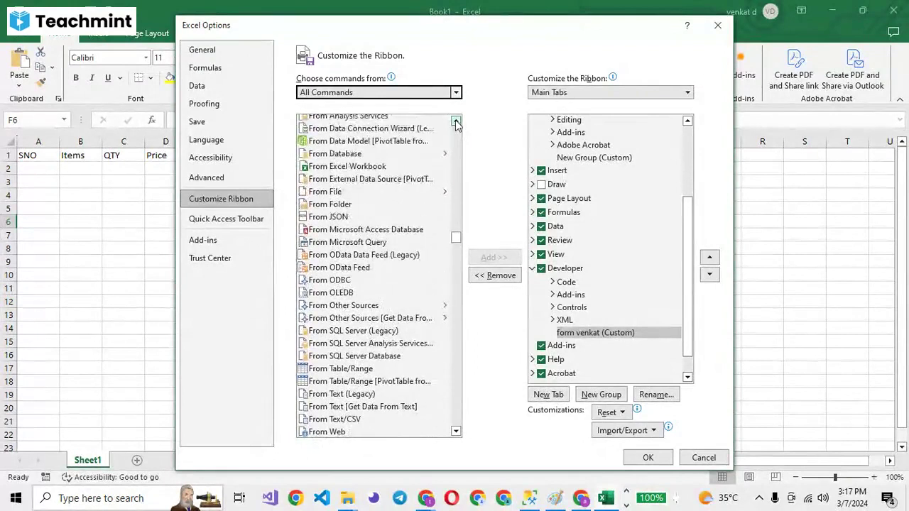
left_click(455, 121)
left_click(456, 122)
left_click(455, 121)
left_click(455, 121)
left_click(455, 121)
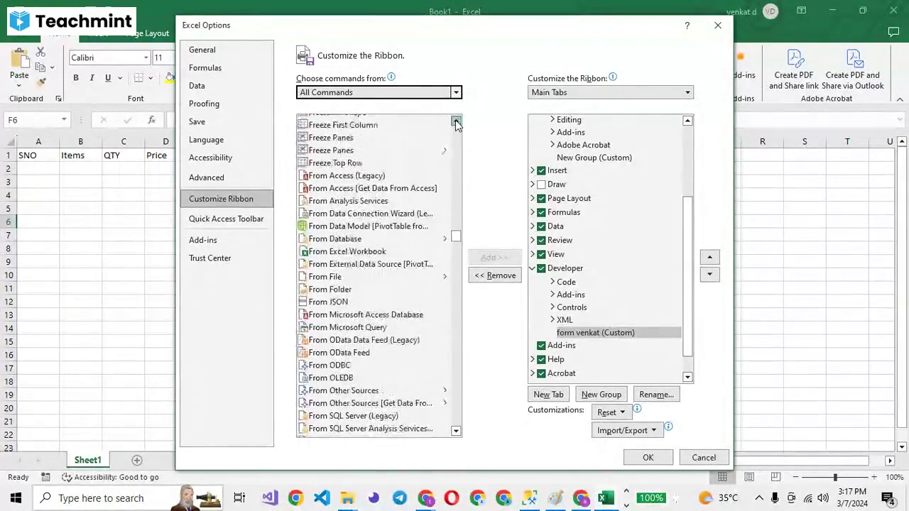
left_click(455, 122)
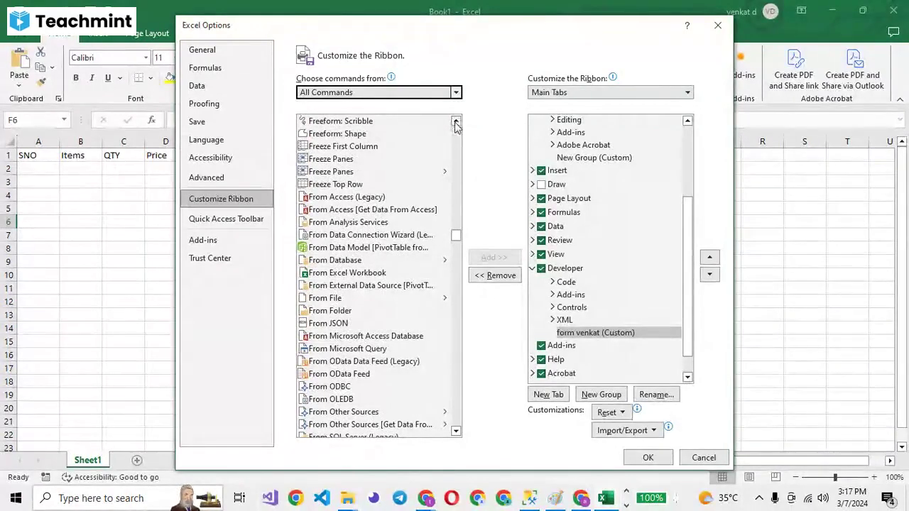
Add the Form... command into the custom form group.
left_click(456, 230)
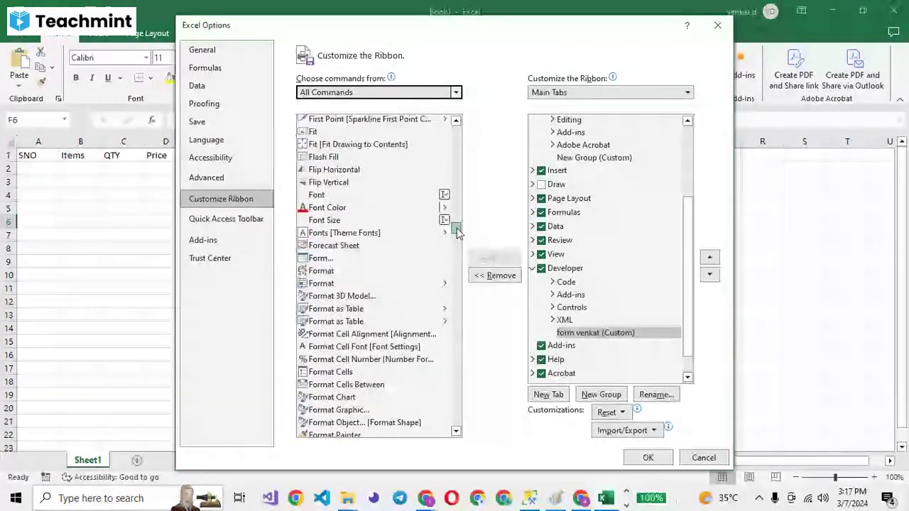
scroll(458, 234, "down", 1)
left_click(318, 221)
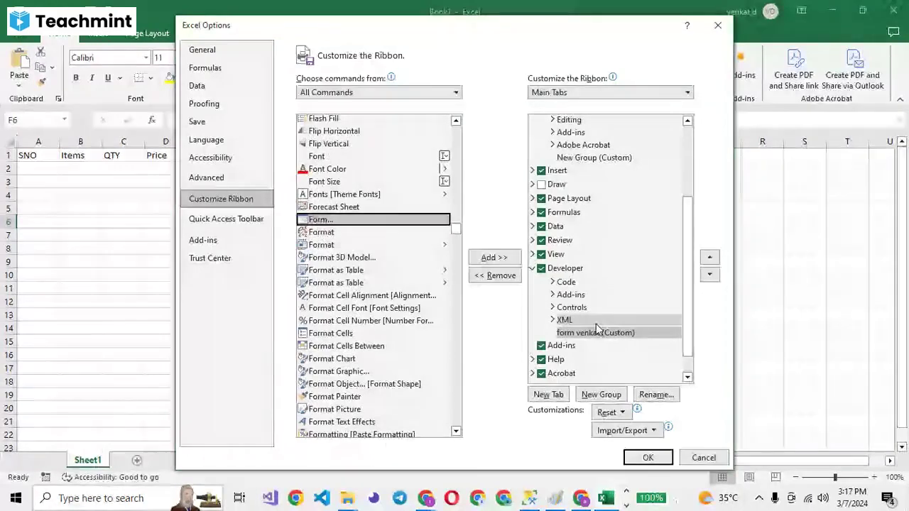
left_click(492, 259)
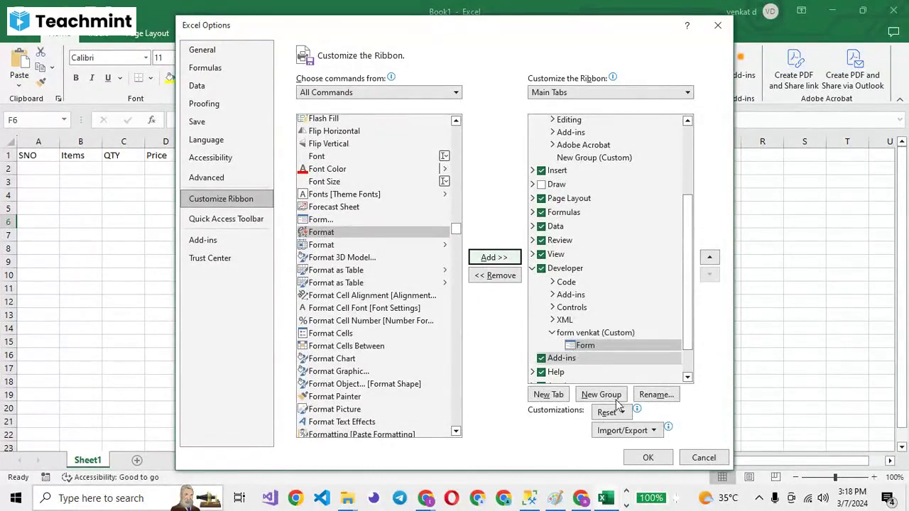
Apply the ribbon changes, browse Home, Insert, Page Layout and Formulas, then return to Developer.
left_click(647, 465)
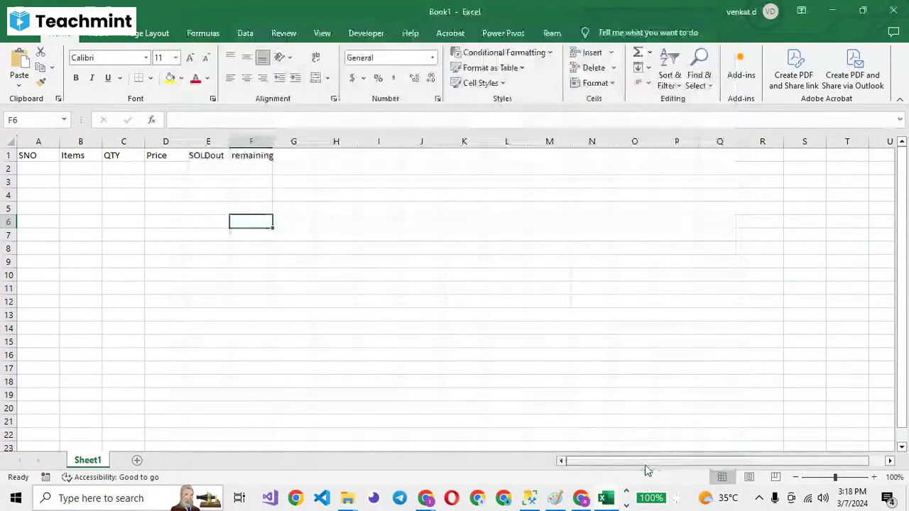
left_click(366, 34)
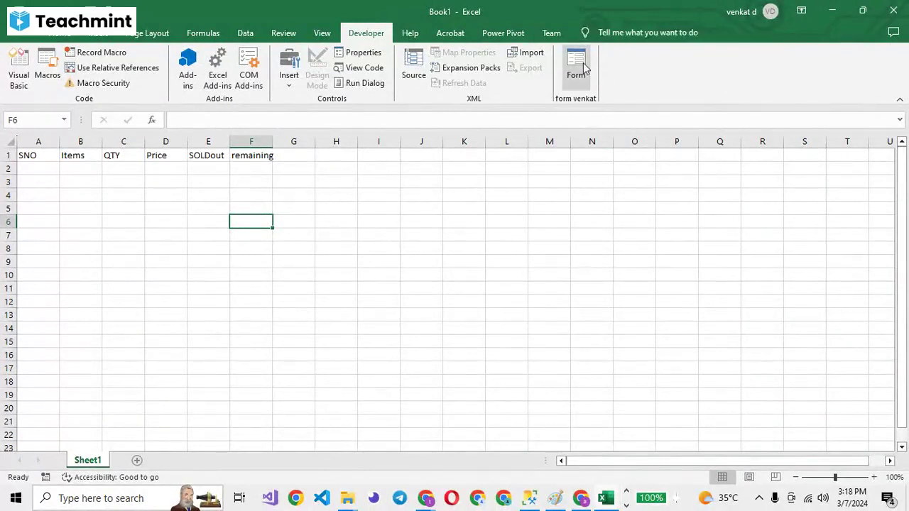
left_click(66, 37)
left_click(93, 37)
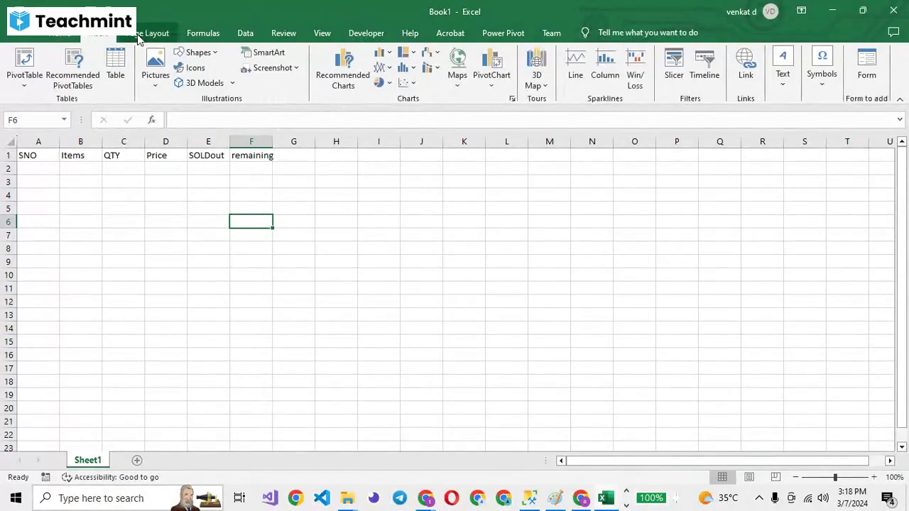
scroll(139, 39, "down", 2)
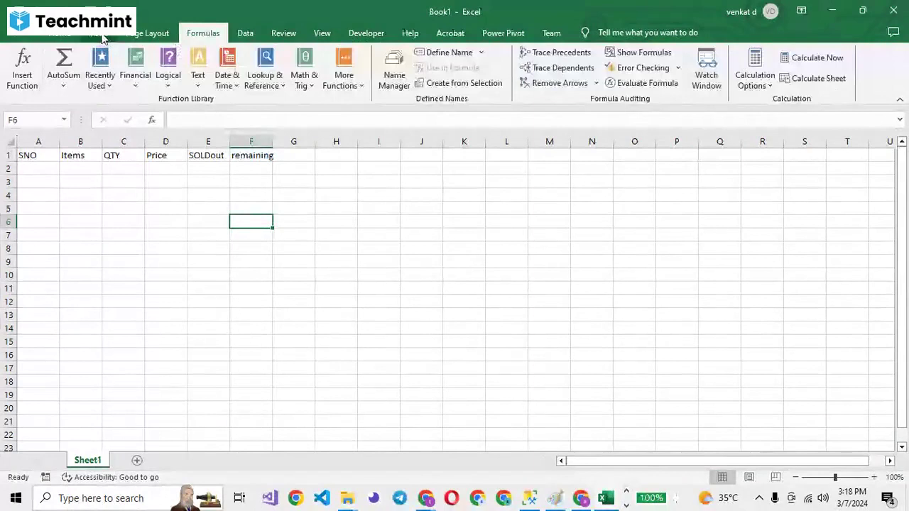
left_click(102, 36)
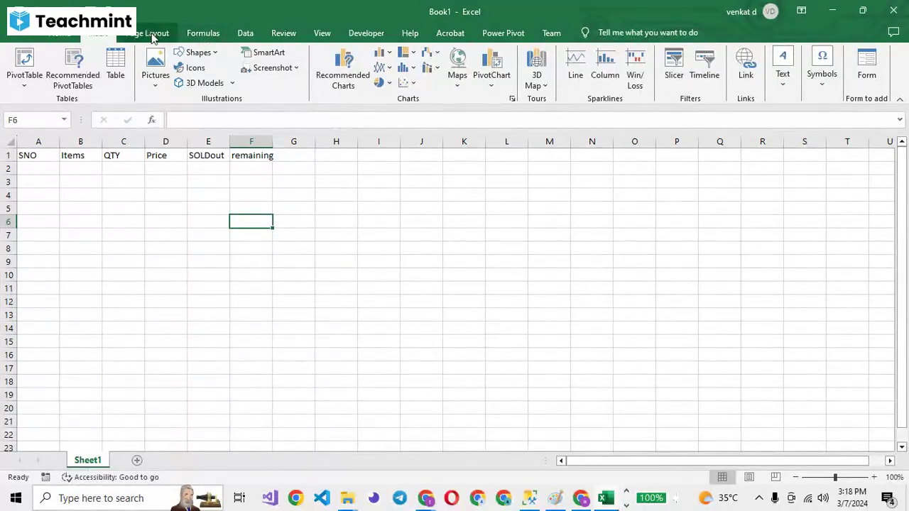
left_click(149, 36)
left_click(198, 35)
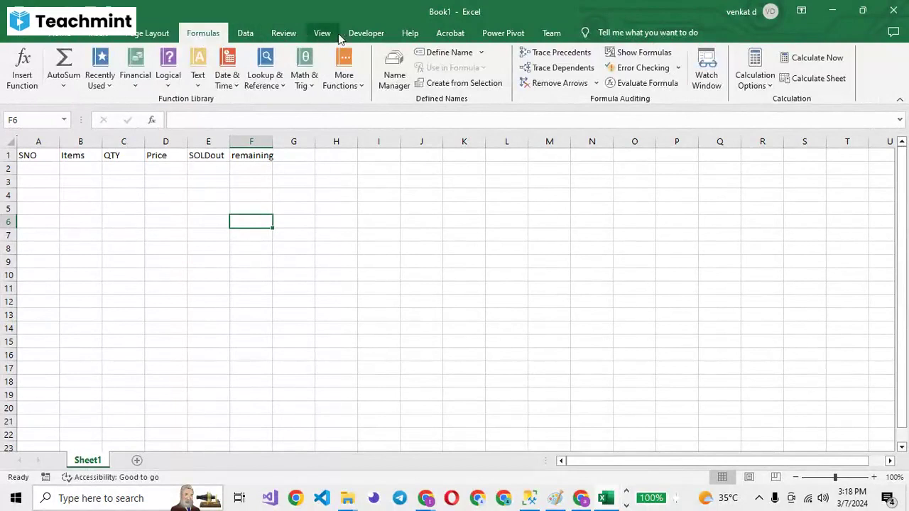
left_click(364, 34)
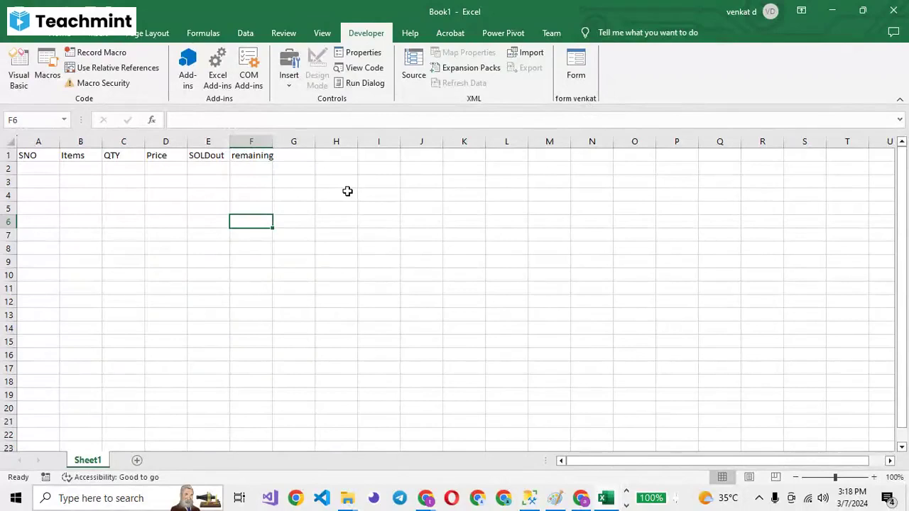
Select header row A1:F1, open its data form from Developer's Form button, then close it.
left_click_drag(28, 155, 264, 158)
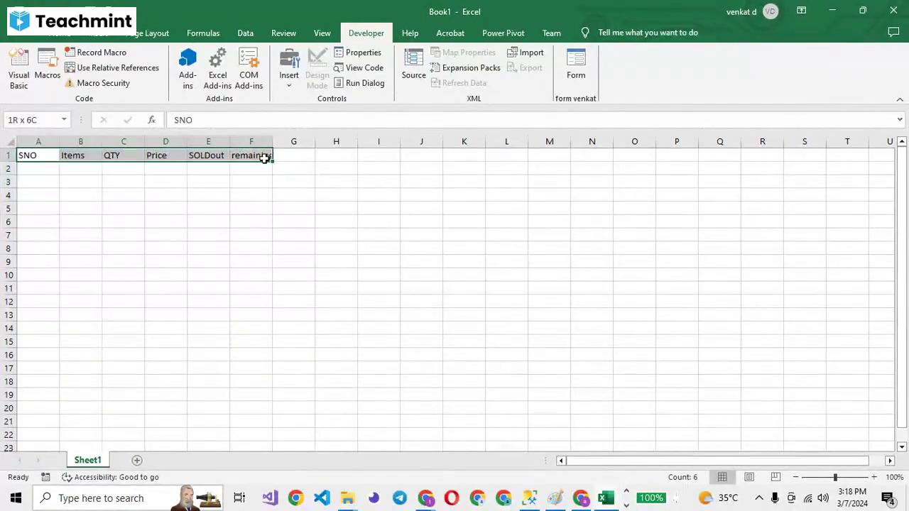
left_click(575, 65)
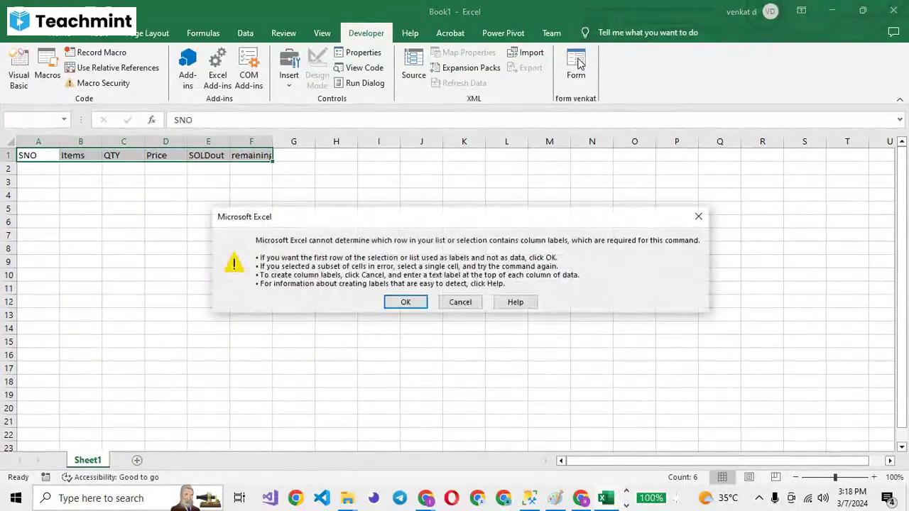
left_click(397, 302)
left_click(462, 144)
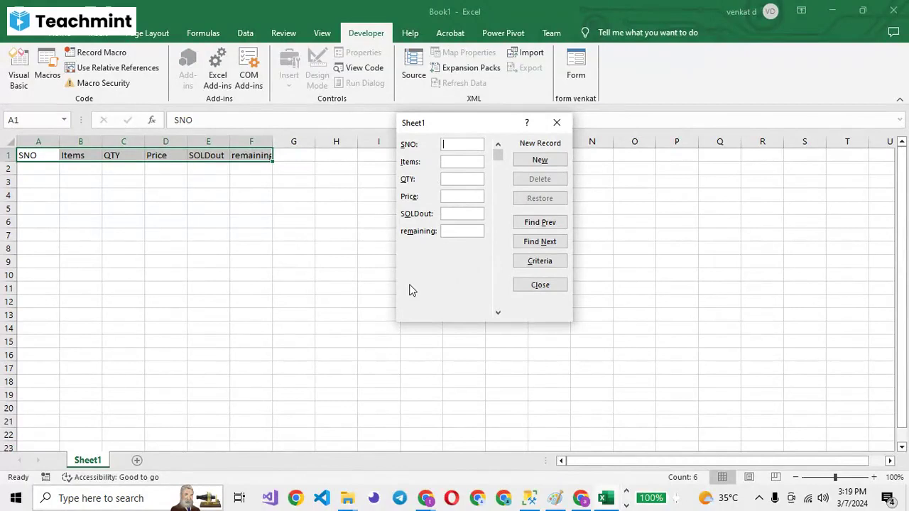
left_click(556, 122)
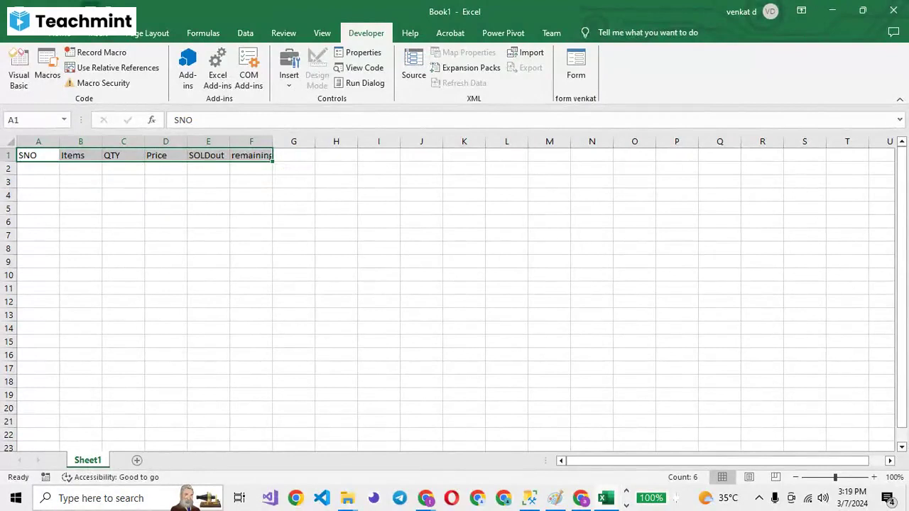
Reopen the data form with Alt+D, O, accept the first row as labels, and close it.
key("alt+d")
key("o")
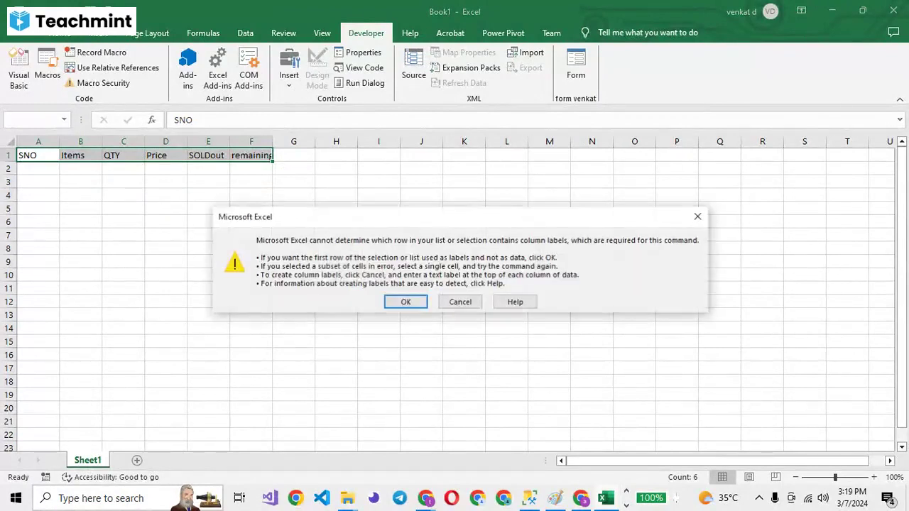
left_click(405, 303)
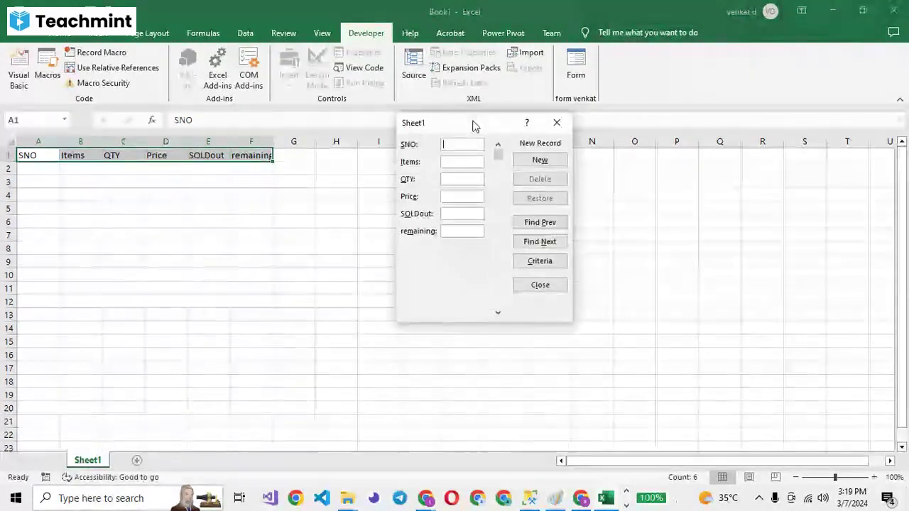
left_click(555, 122)
left_click(94, 35)
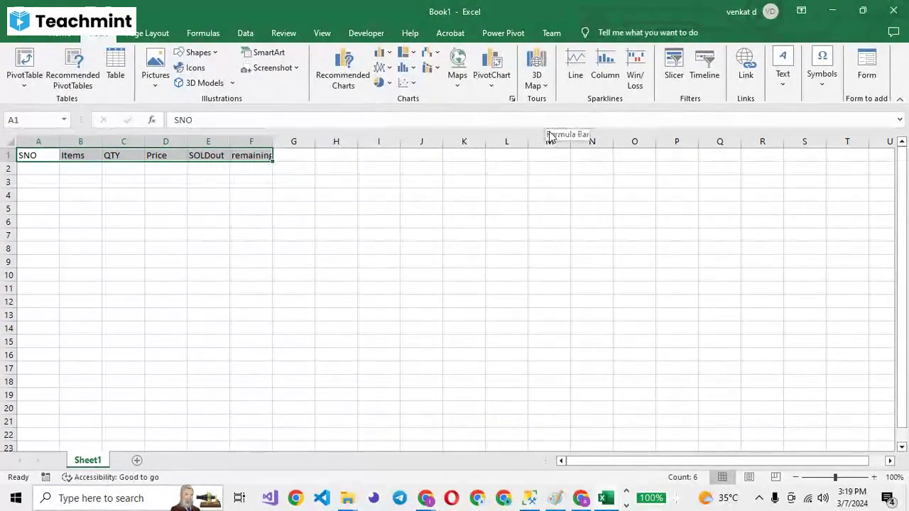
Open and close the data form from the Insert tab's Form button, then return to Developer.
left_click(871, 67)
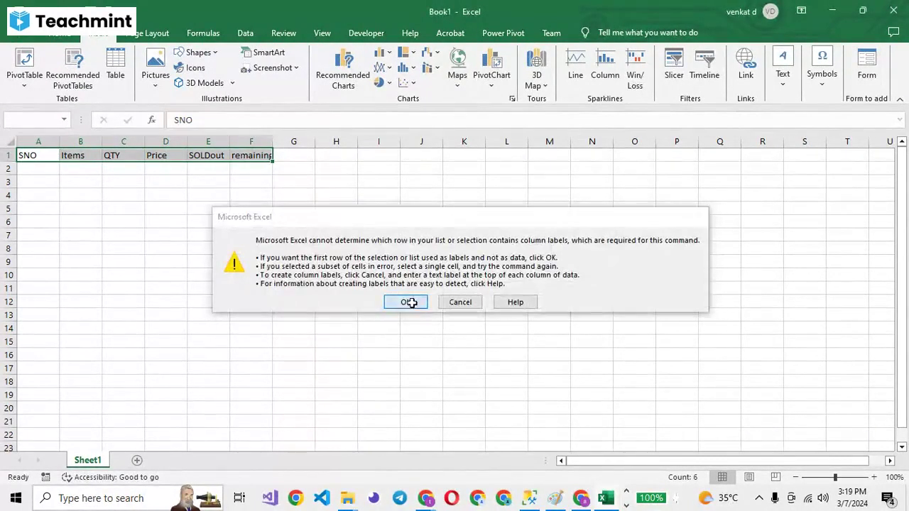
left_click(406, 302)
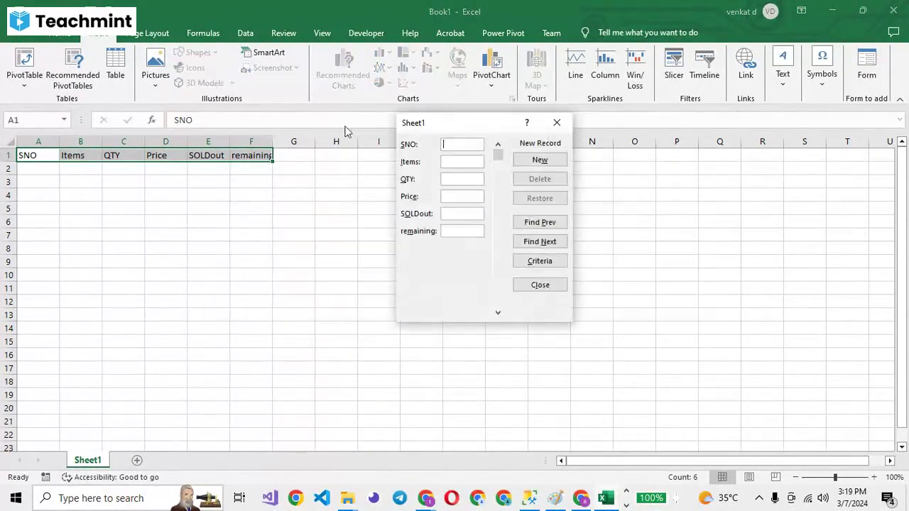
left_click(557, 122)
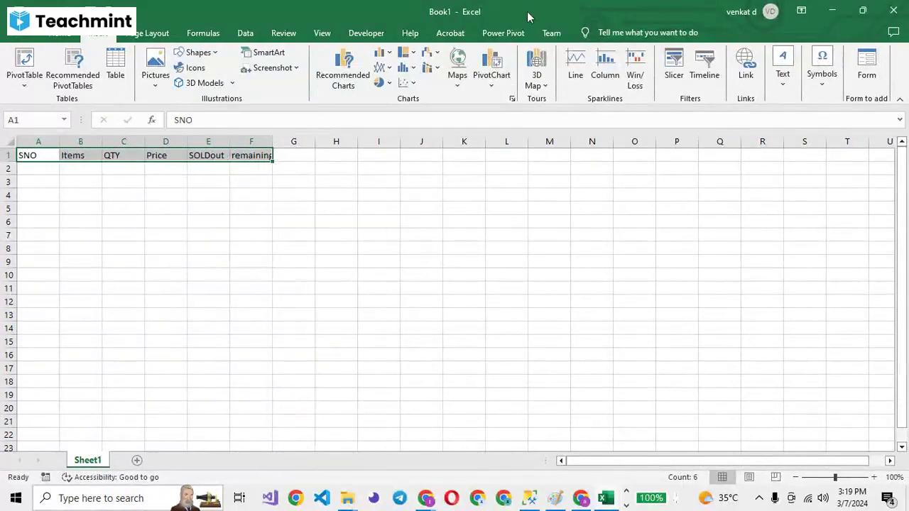
left_click(364, 35)
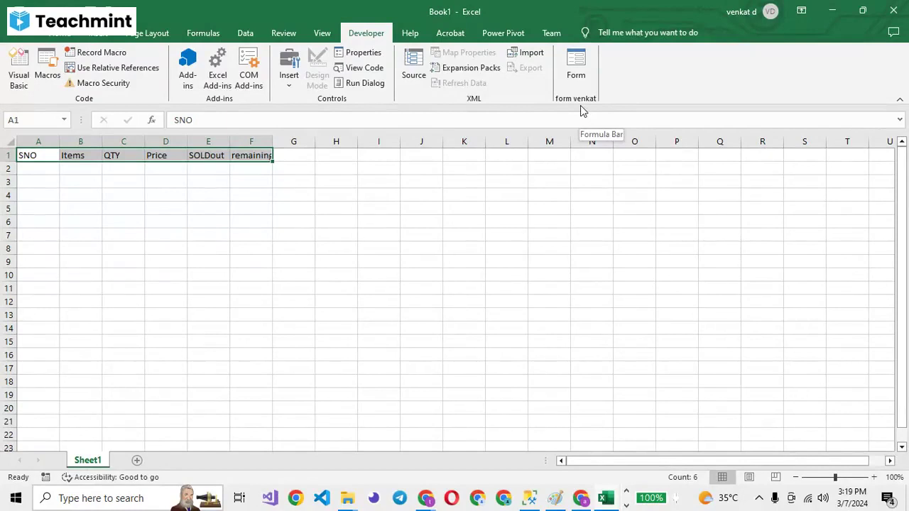
Add a record through the data form: SNO 01, Items cells, QTY 500, Price 15, SOLDout 25.
left_click(579, 63)
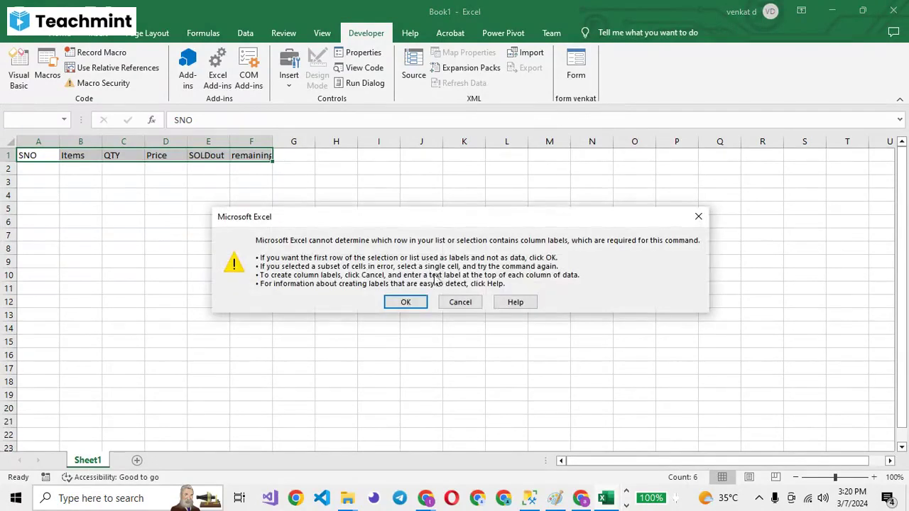
left_click(414, 302)
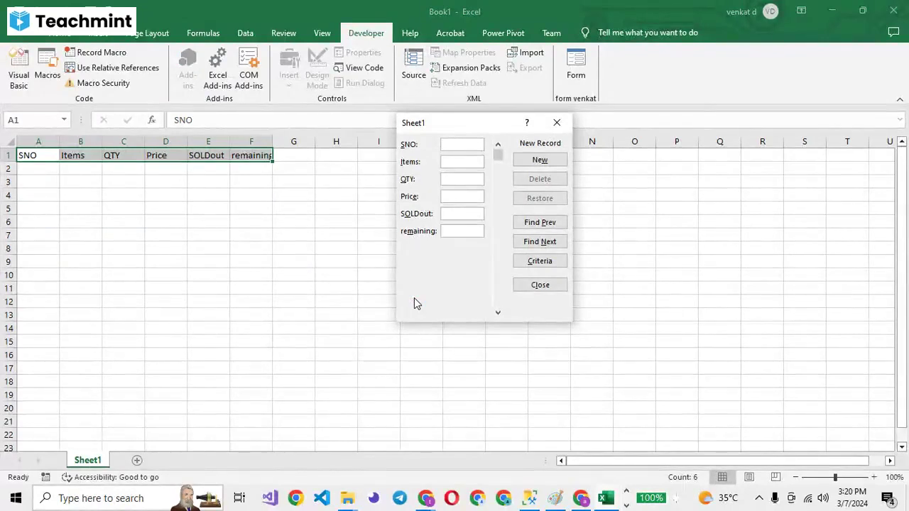
type("01")
key("Tab")
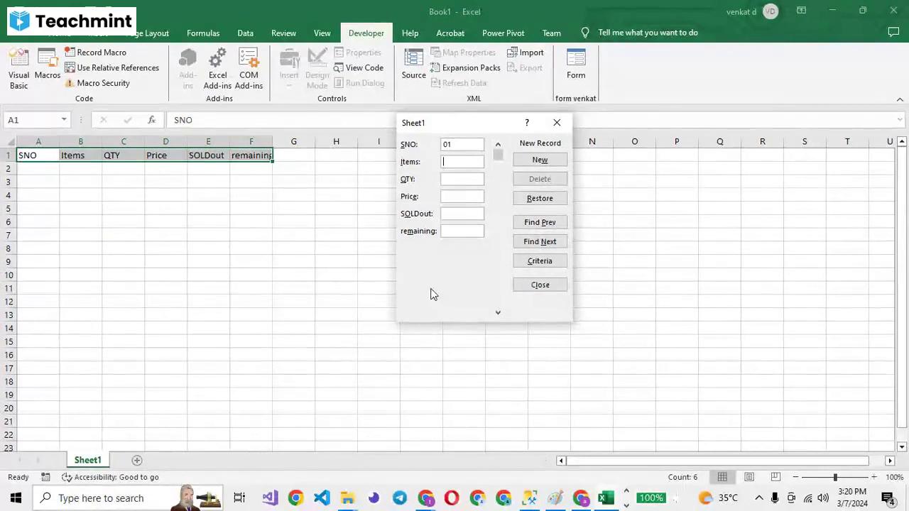
type("cell")
type("s")
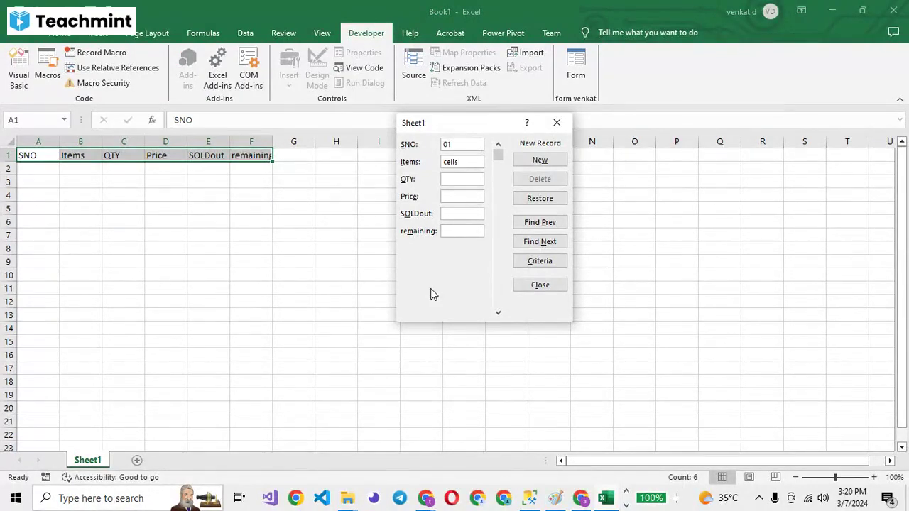
key("Tab")
type("50")
type("0")
key("Tab")
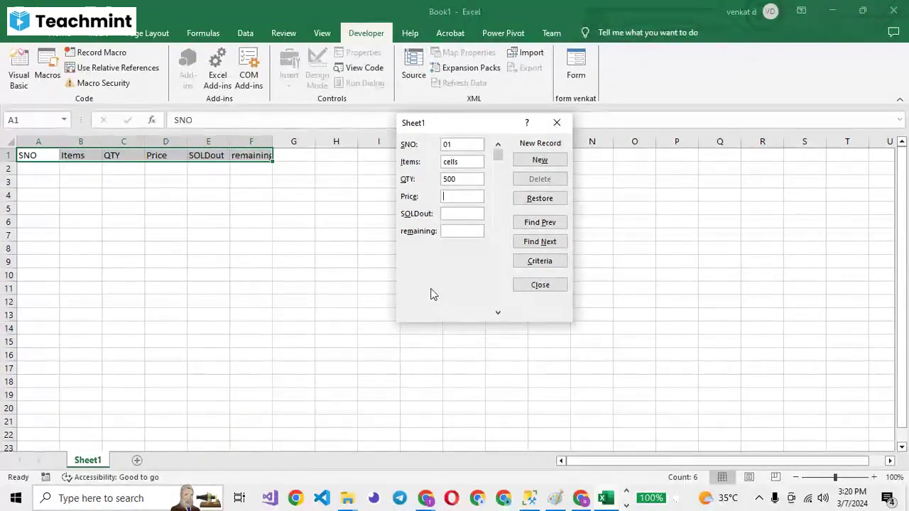
type("15")
key("Tab")
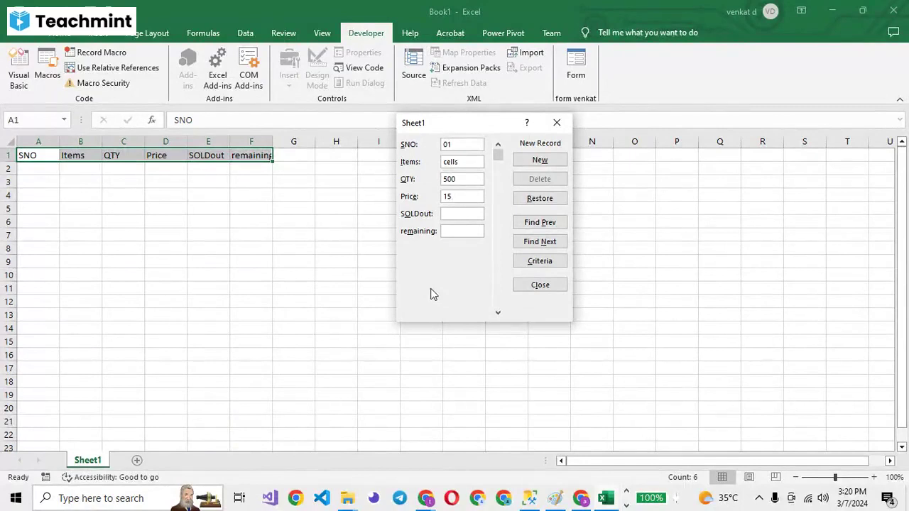
type("250")
key("BackSpace")
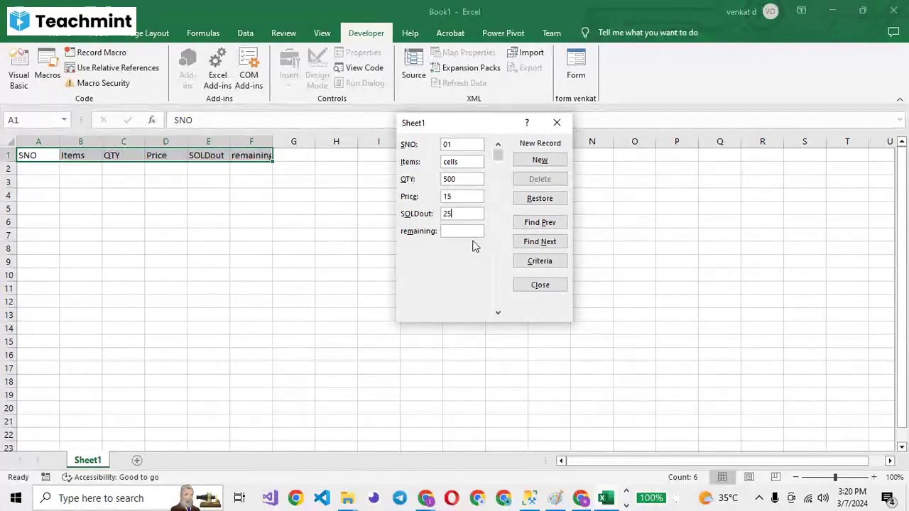
left_click(540, 160)
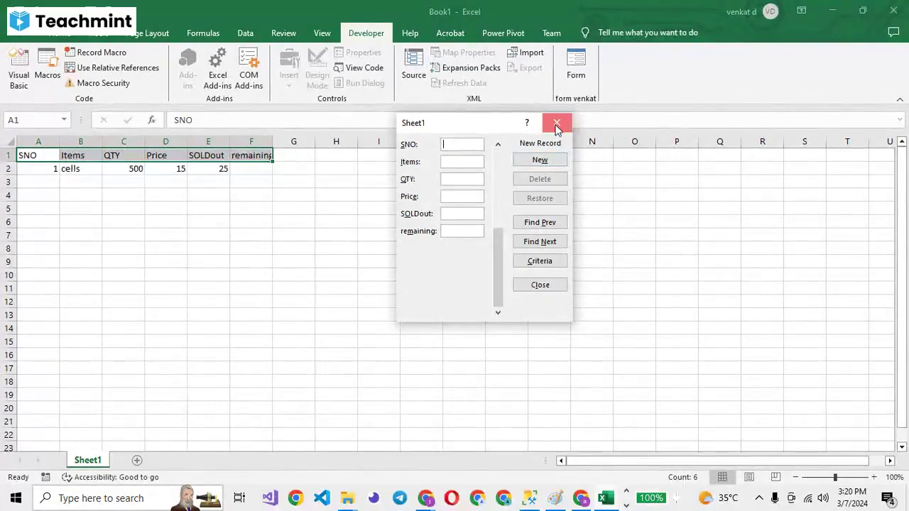
left_click(557, 125)
Enter =C2-E2 in F2 to compute the remaining quantity.
left_click(243, 167)
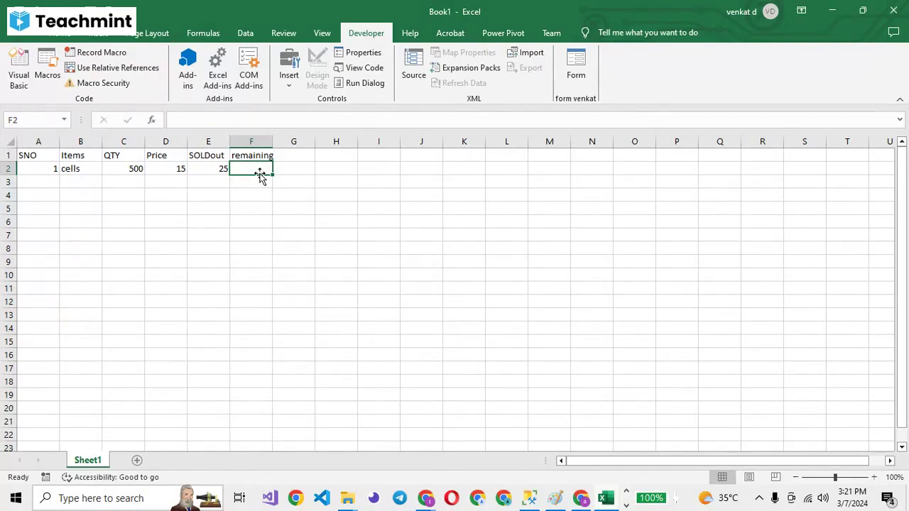
type("=")
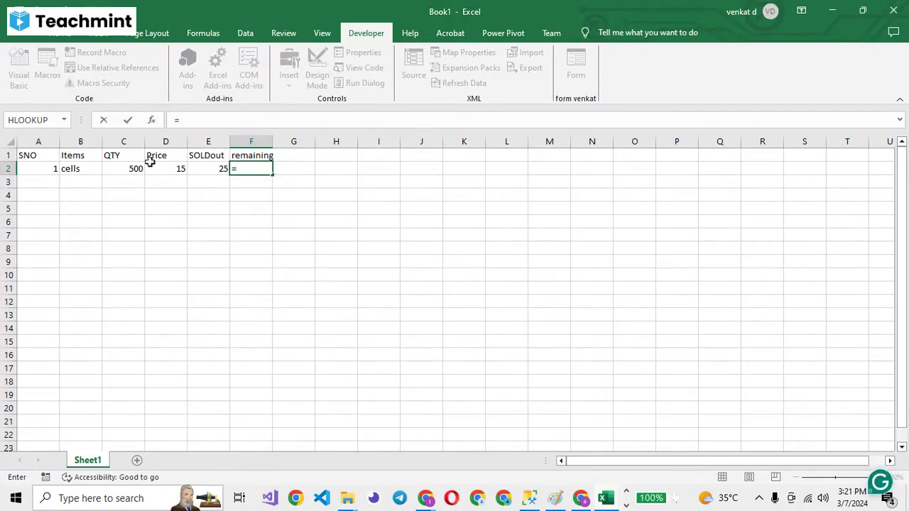
left_click(127, 166)
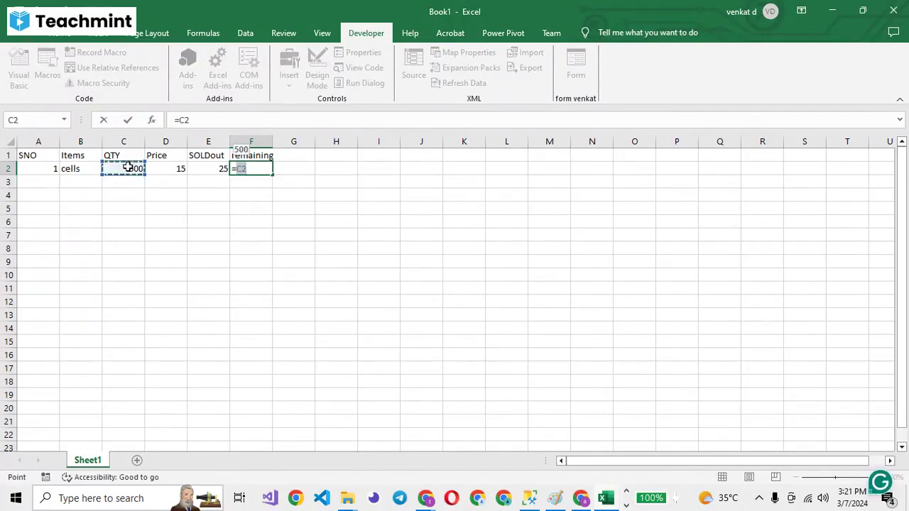
type("-")
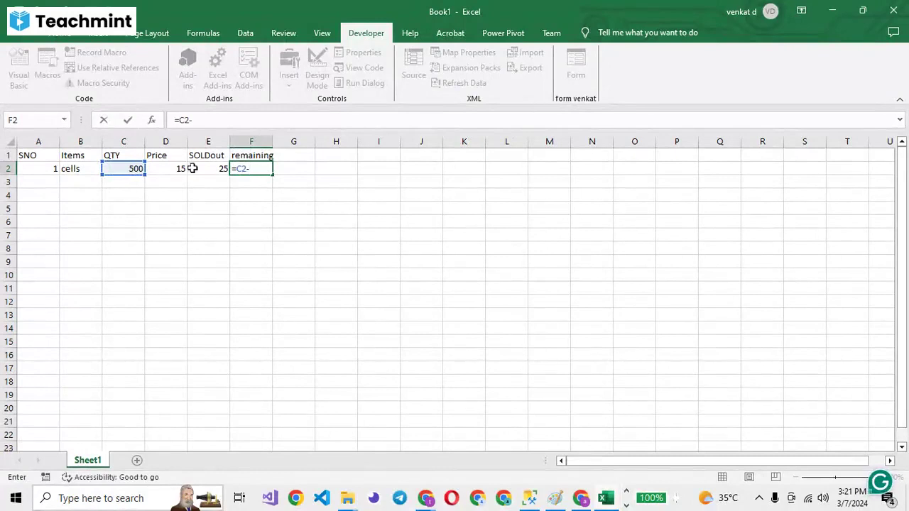
left_click(215, 169)
key("Return")
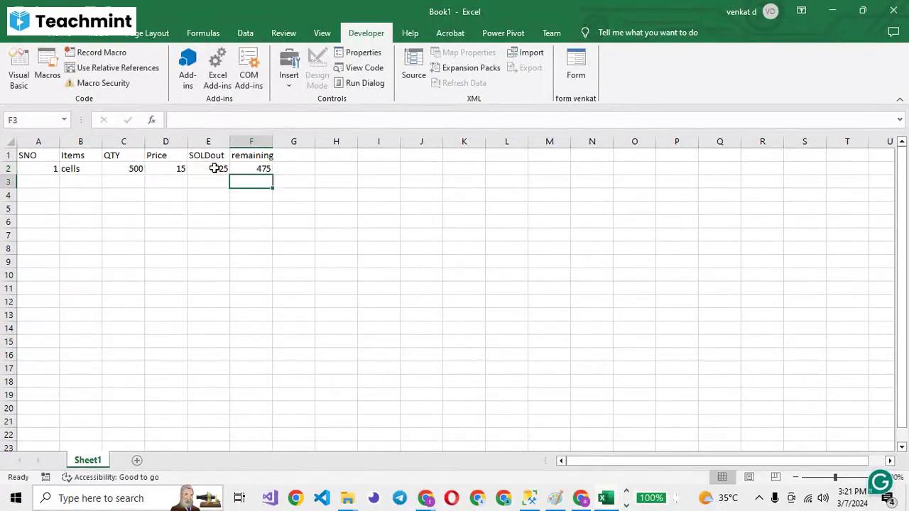
Change the F1 header to 'remaining Qty' and widen column F to fit.
left_click(264, 154)
double_click(264, 153)
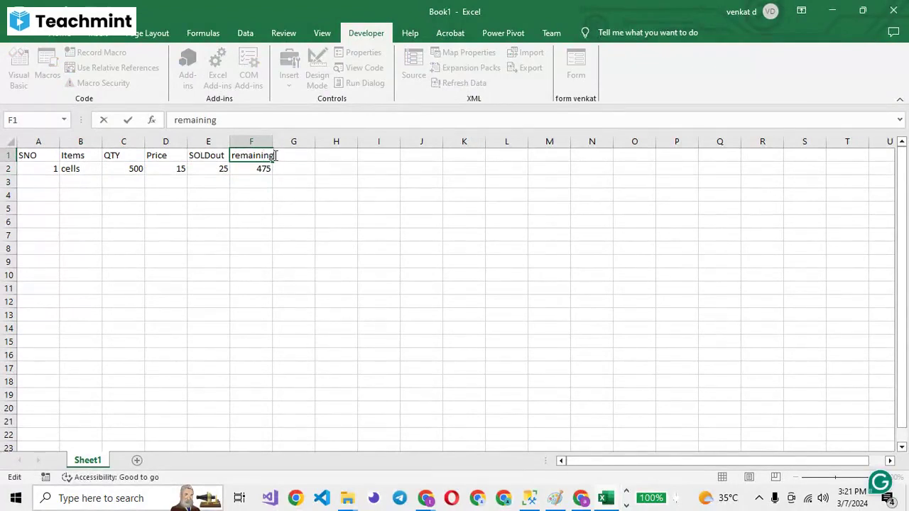
type(" Q")
type("ty")
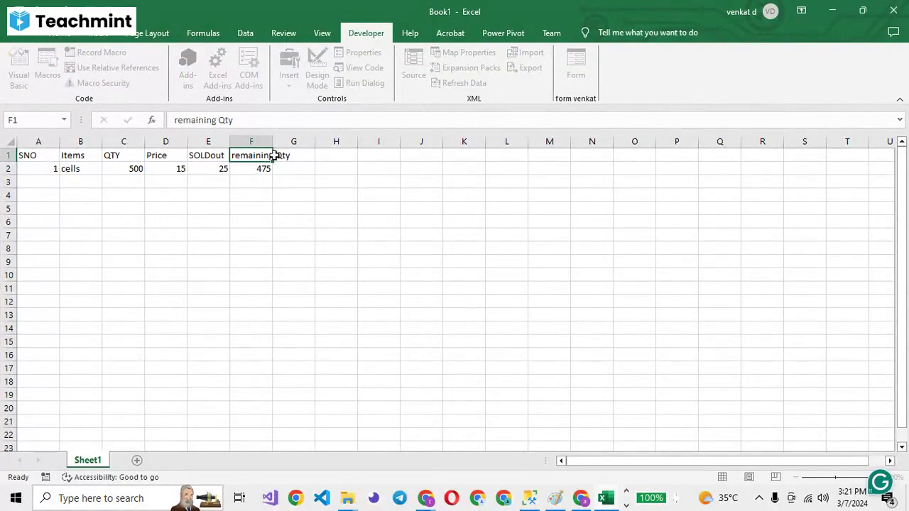
key("Return")
left_click_drag(273, 141, 294, 141)
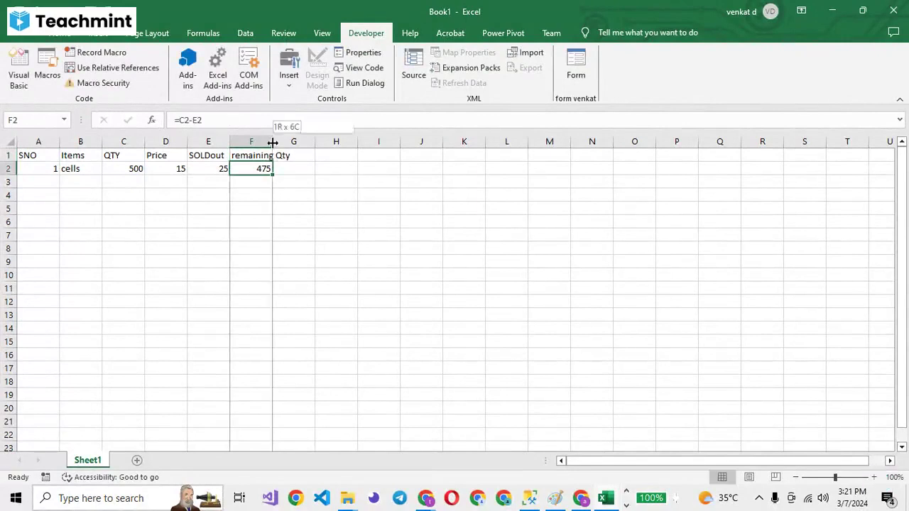
left_click(313, 169)
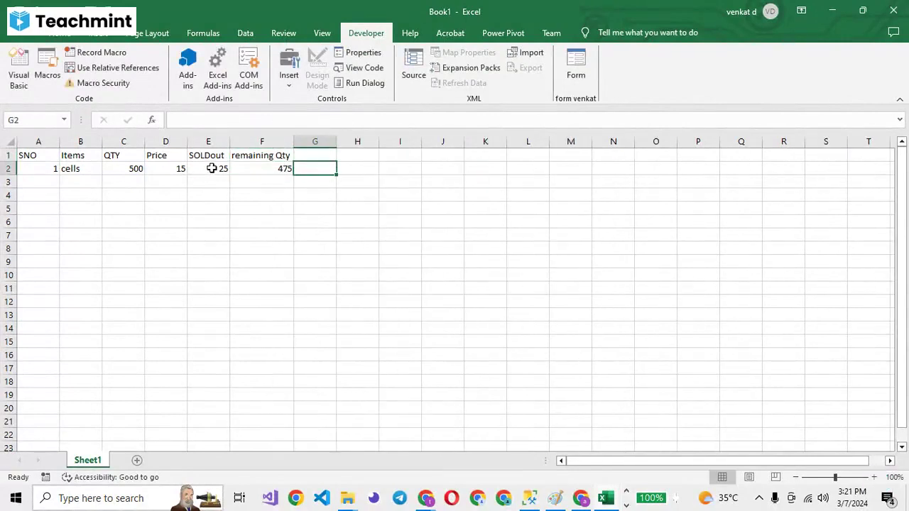
Centre-align the data range A2:F18 horizontally from the Home tab.
mouse_move(30, 166)
left_mouse_down()
mouse_move(297, 221)
mouse_move(284, 381)
left_mouse_up()
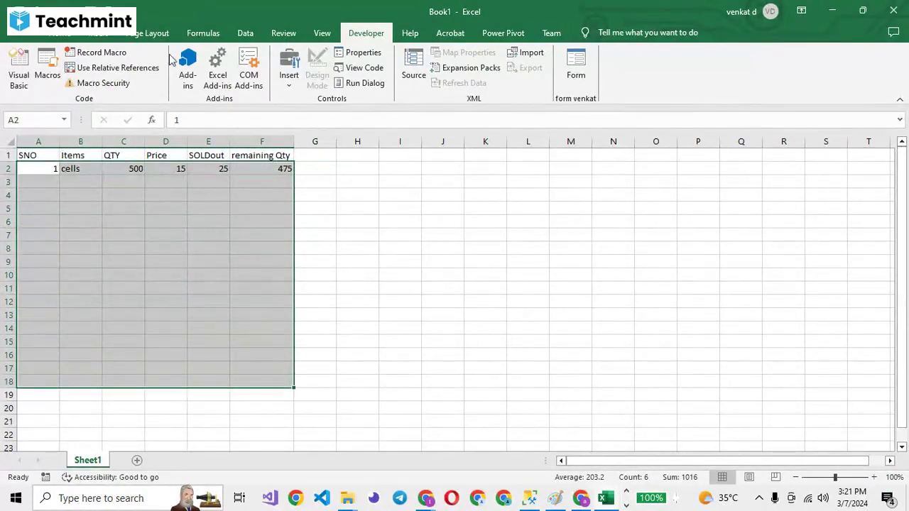
left_click(60, 33)
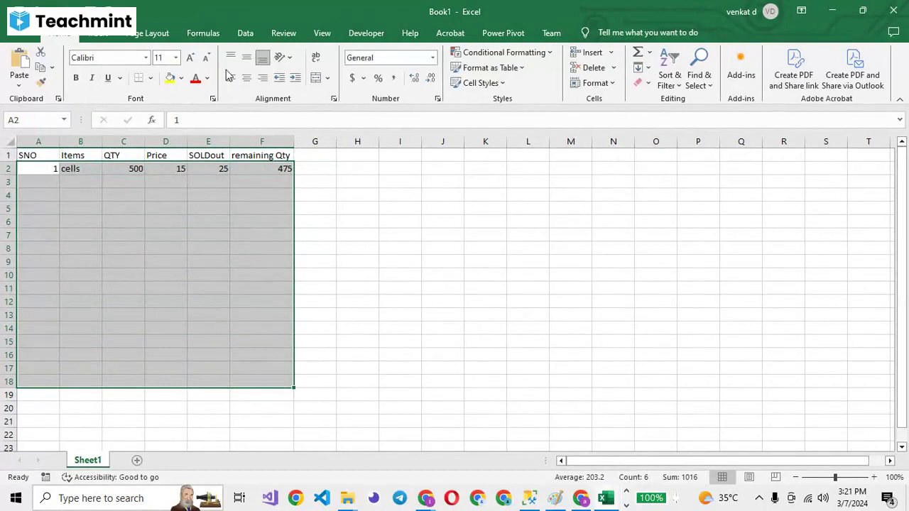
left_click(246, 78)
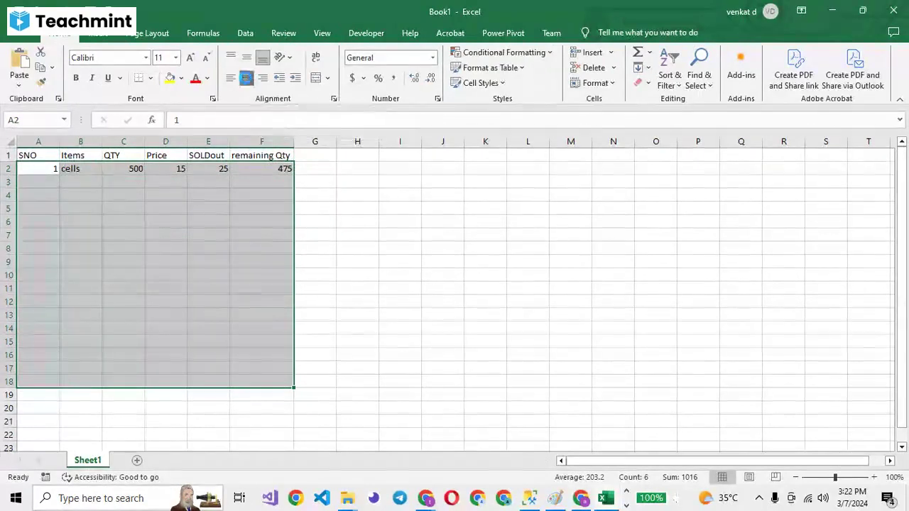
left_click(325, 216)
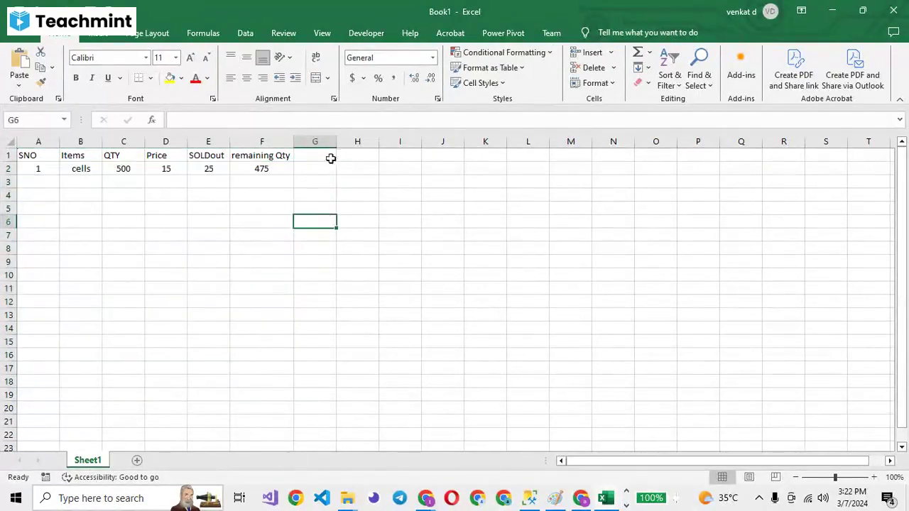
left_click(318, 155)
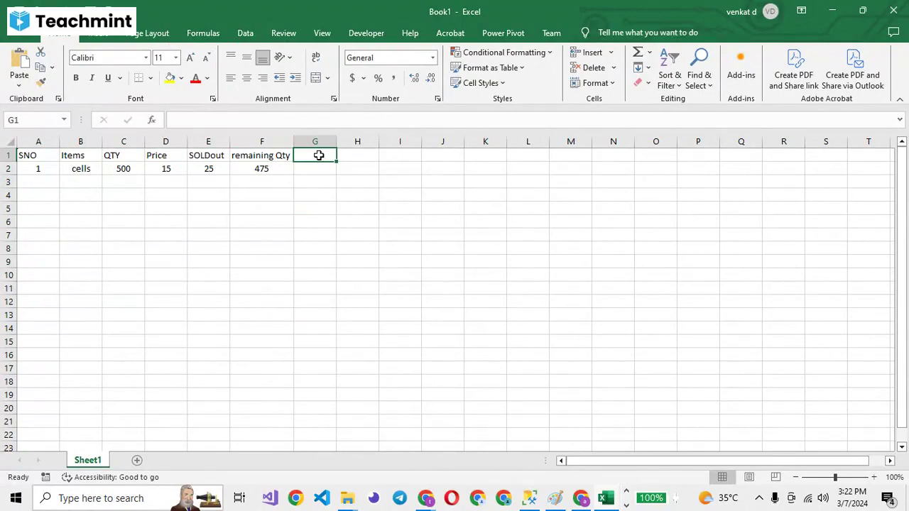
Head column G 'Sale Amount' and autofit its width.
type("Sale Amount")
left_click(345, 197)
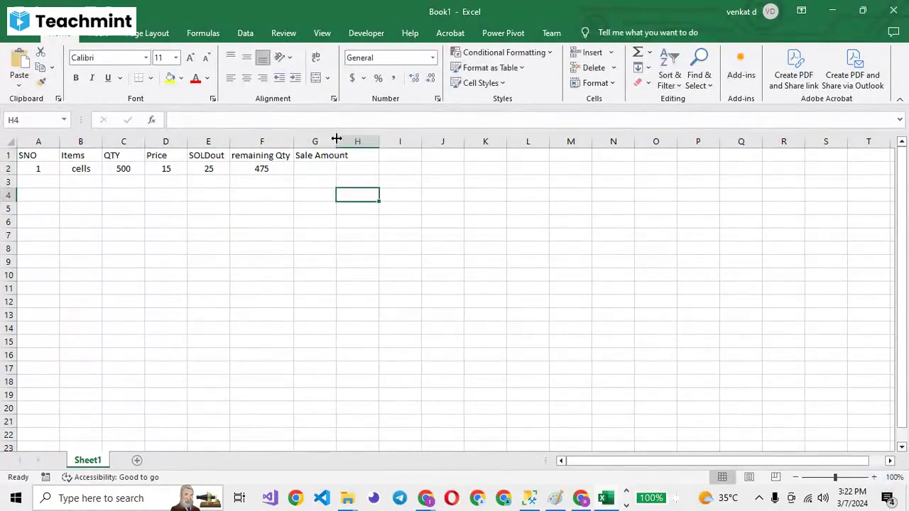
double_click(336, 138)
Enter =E2*D2 in G2 to calculate the sale amount of 375.
left_click(337, 170)
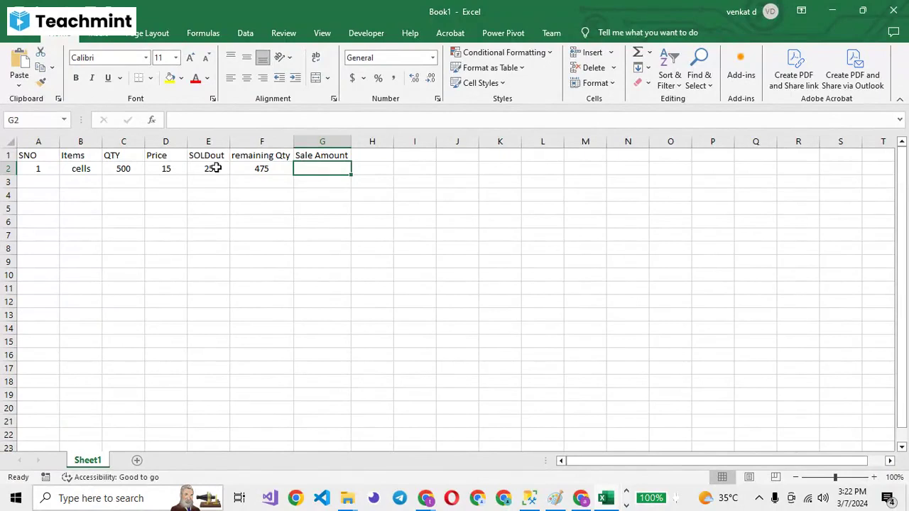
type("=")
left_click(215, 169)
type("*")
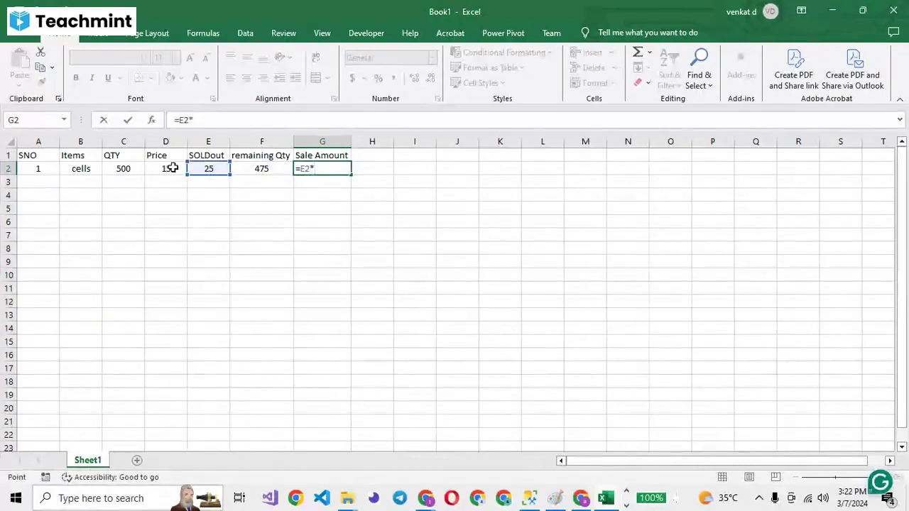
left_click(171, 169)
key("Return")
left_click(315, 168)
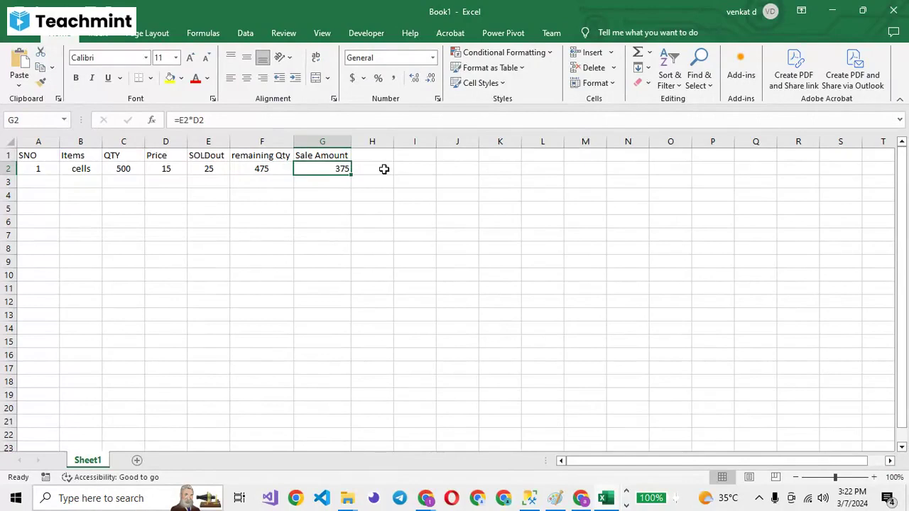
left_click(384, 169)
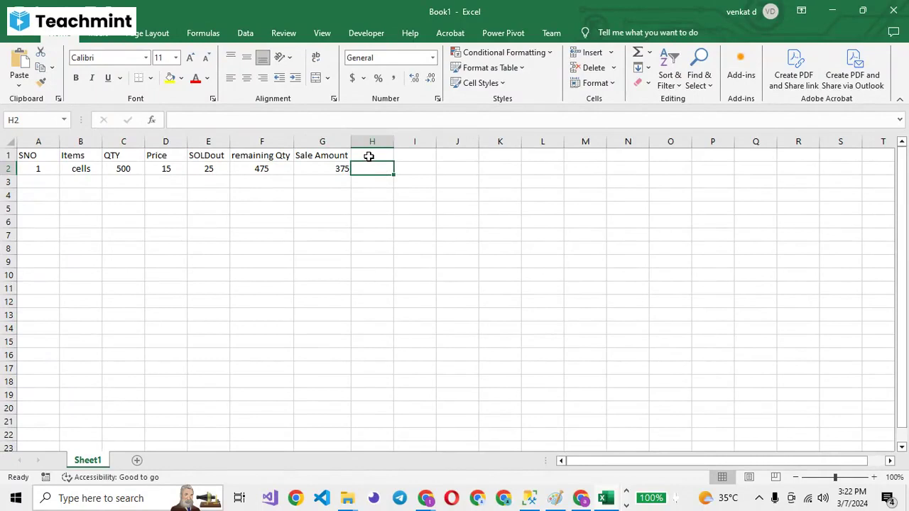
Select the header and first record A1:G2 and open the Data Form on record 1.
left_click(368, 156)
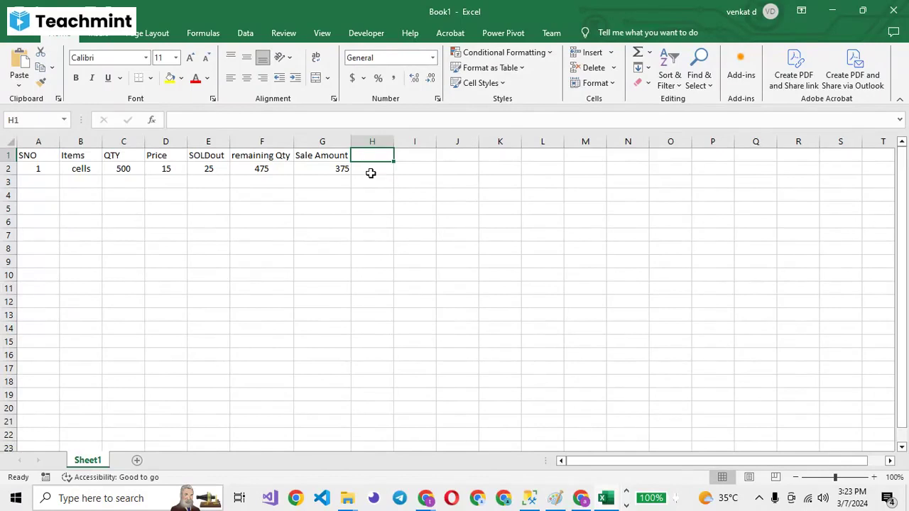
left_click(370, 173)
left_click(311, 168)
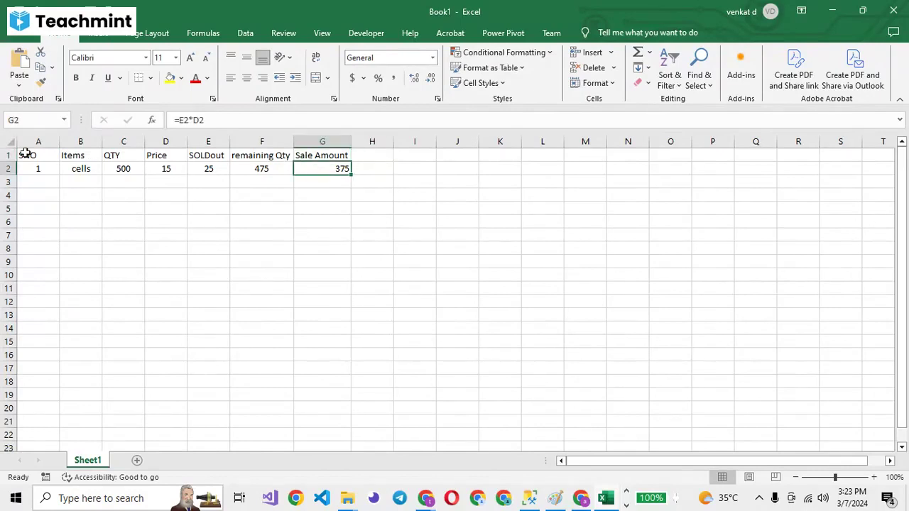
left_click_drag(26, 154, 321, 169)
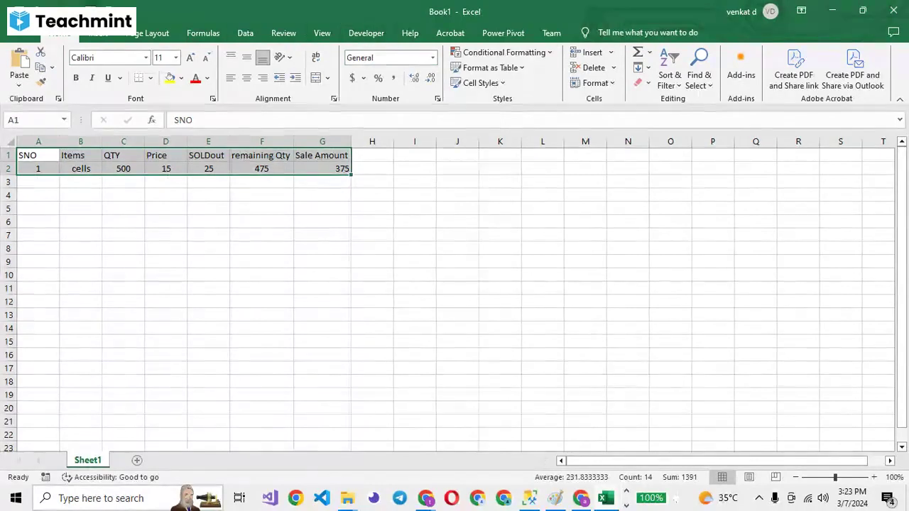
left_click(99, 33)
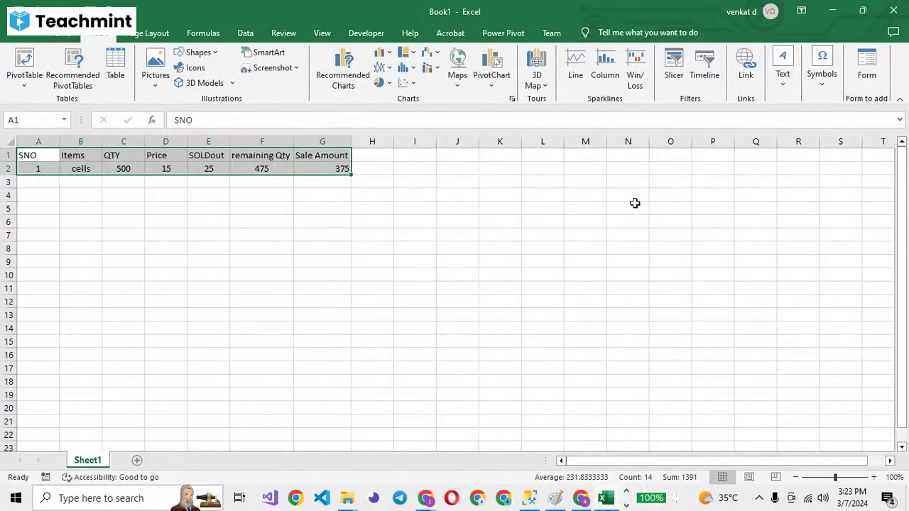
left_click(868, 69)
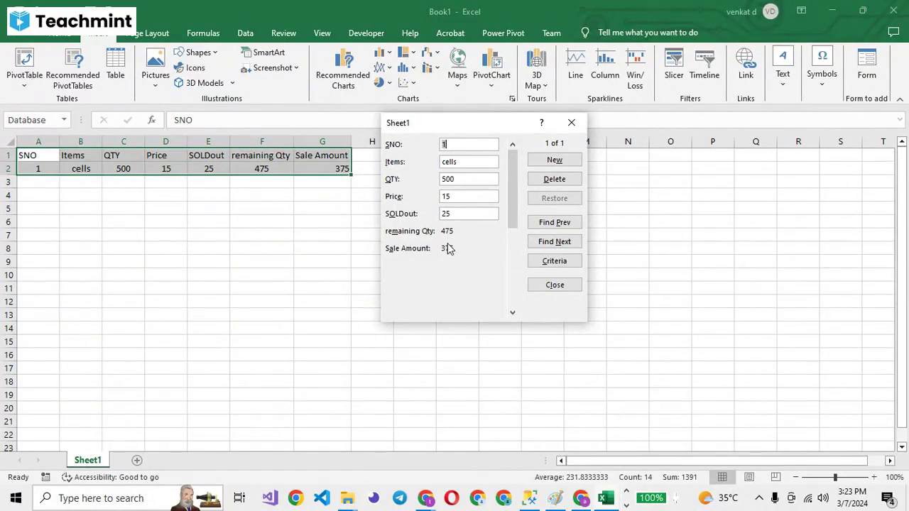
Start a new record with SNO 2 in the data form.
left_click(553, 162)
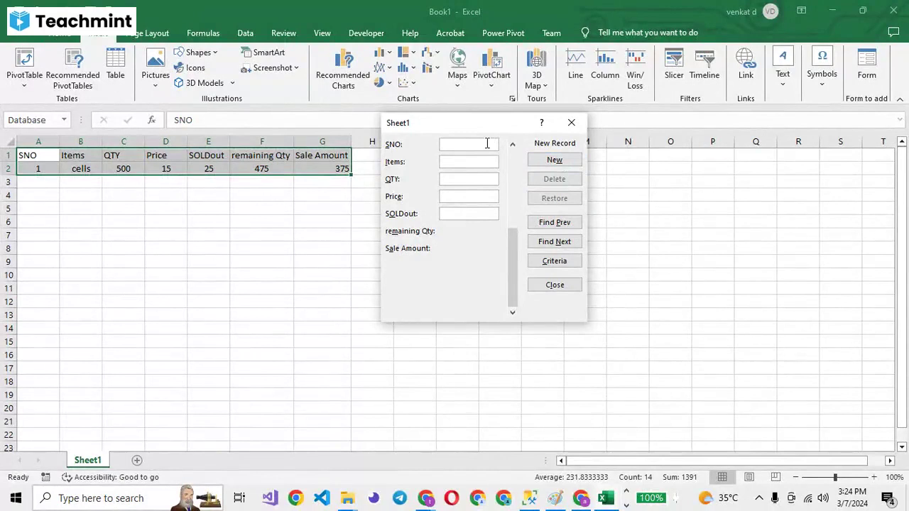
type("2")
key("Return")
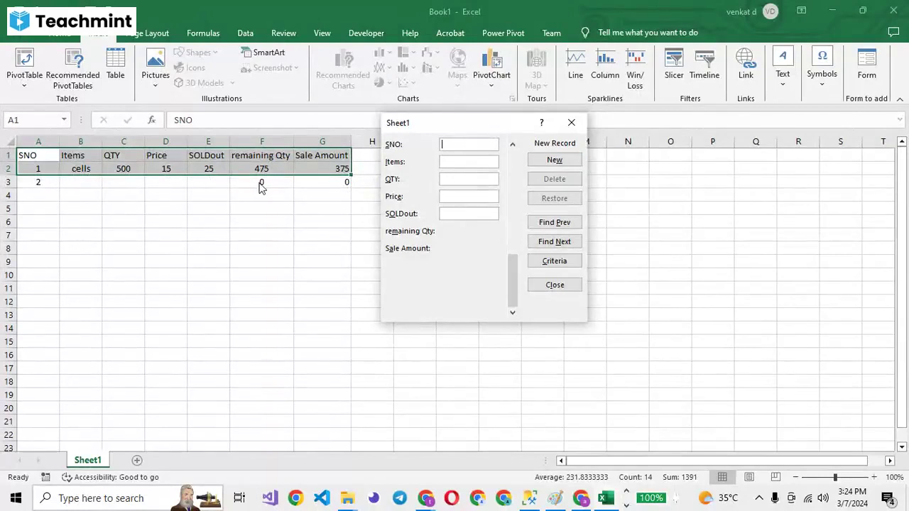
left_click(557, 225)
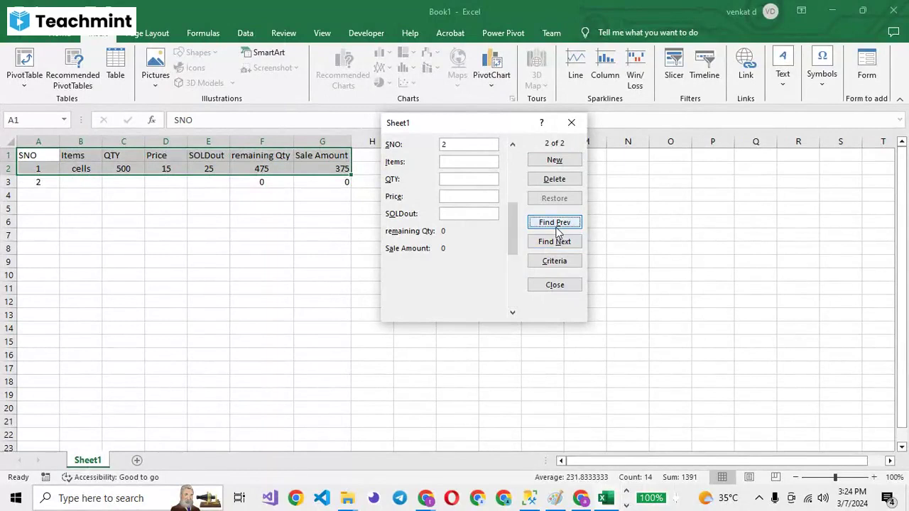
Fill record 2 as mobile, QTY 50, Price 14000, SOLDout 16, and add it.
left_click(488, 160)
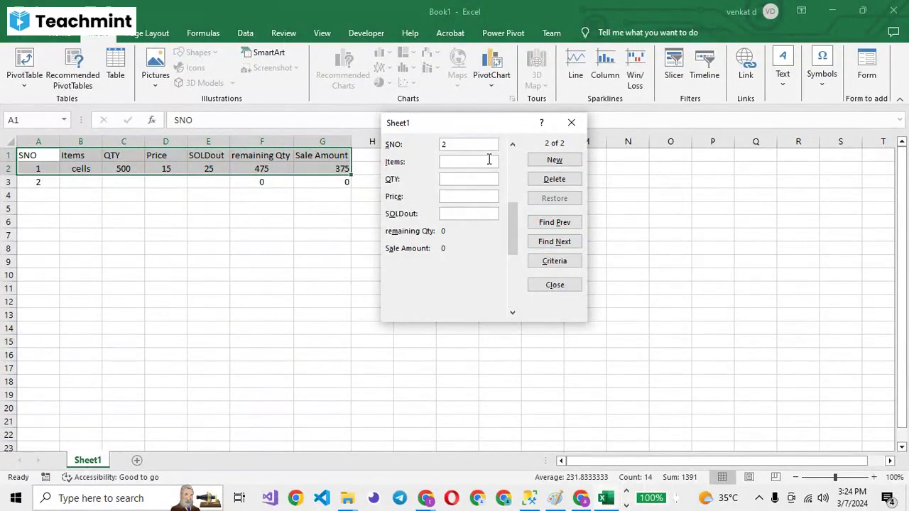
type("mobil")
type("e")
key("Tab")
type("50")
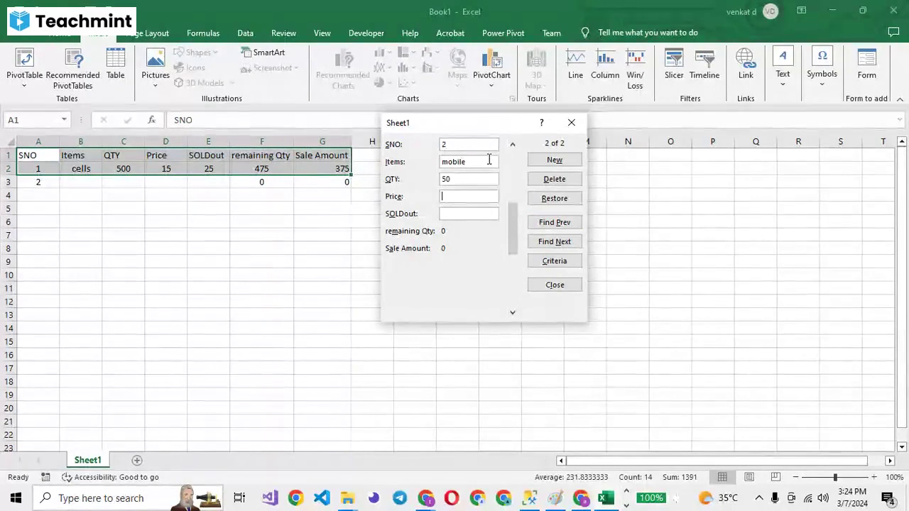
key("Tab")
type("14000")
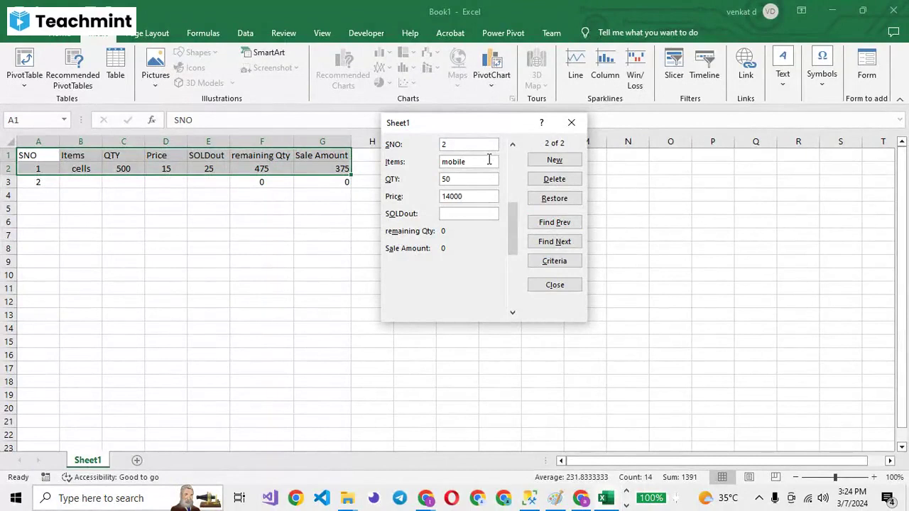
key("Tab")
type("16")
left_click(557, 241)
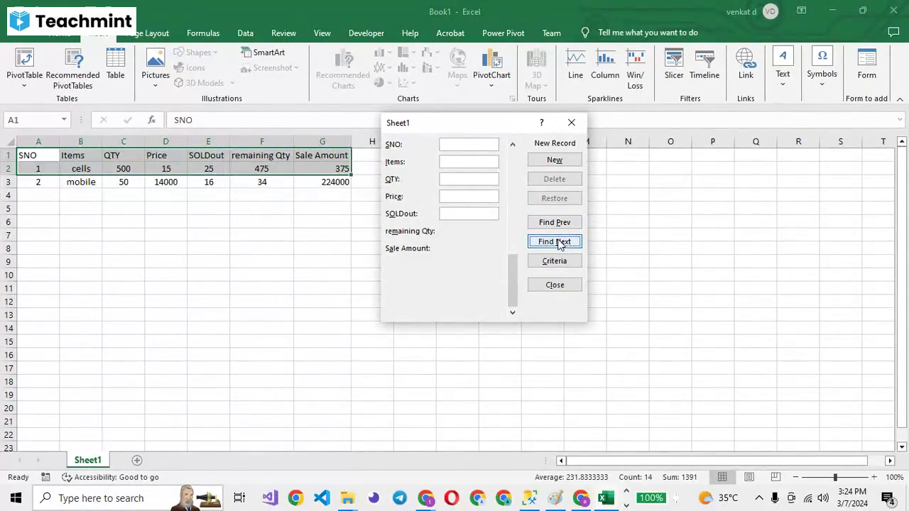
Browse between the cells and mobile records, then clear the SNO field.
left_click(549, 224)
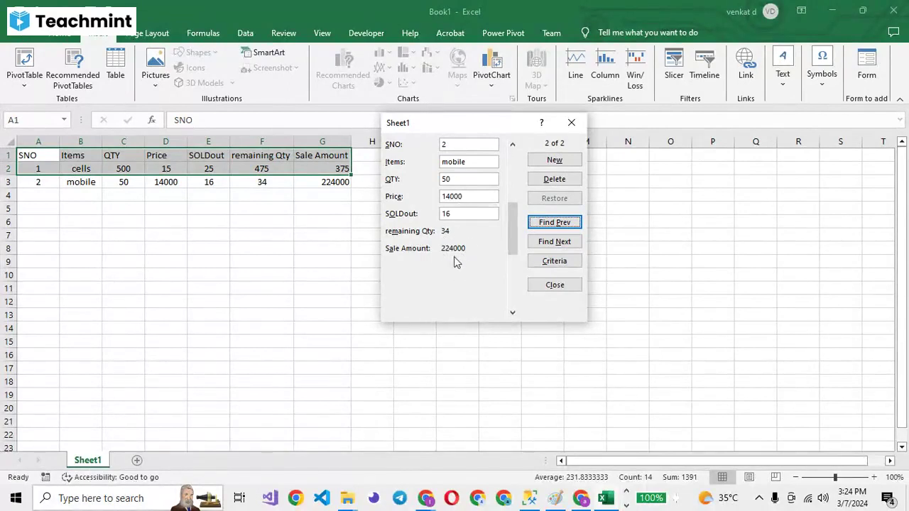
left_click(553, 224)
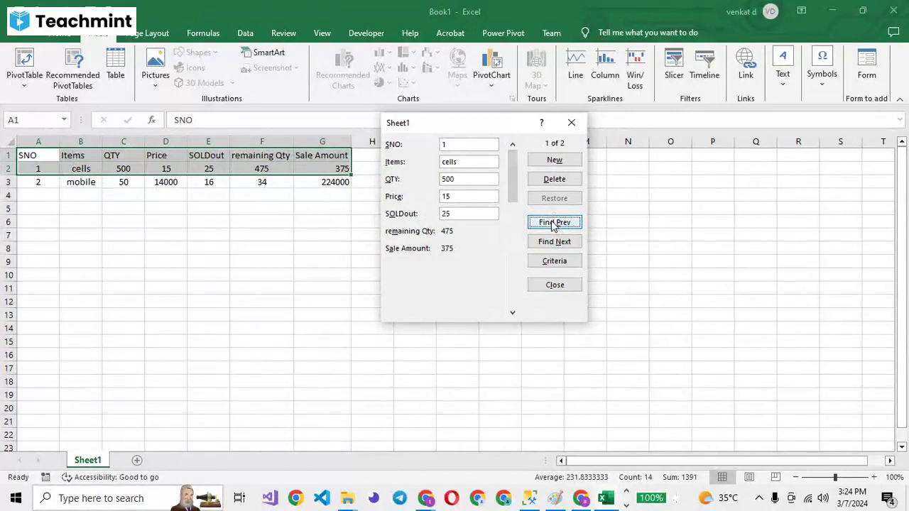
left_click(553, 224)
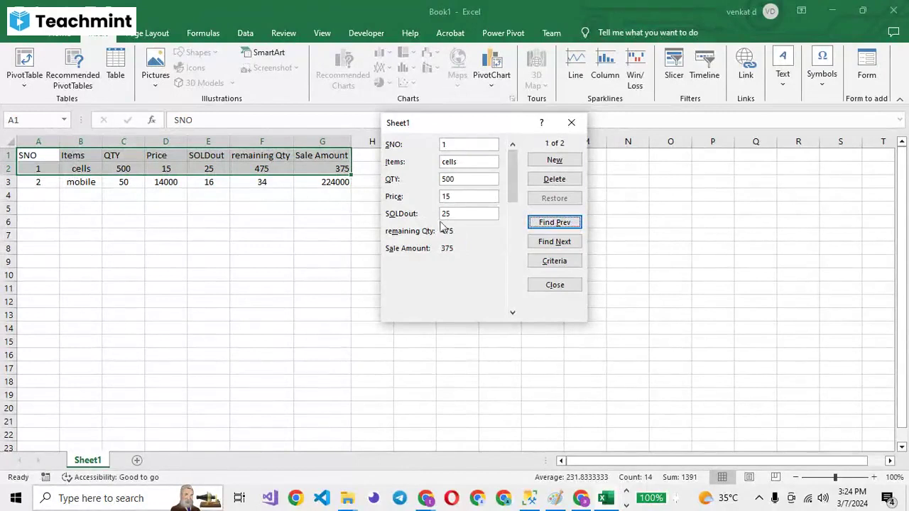
left_click(556, 245)
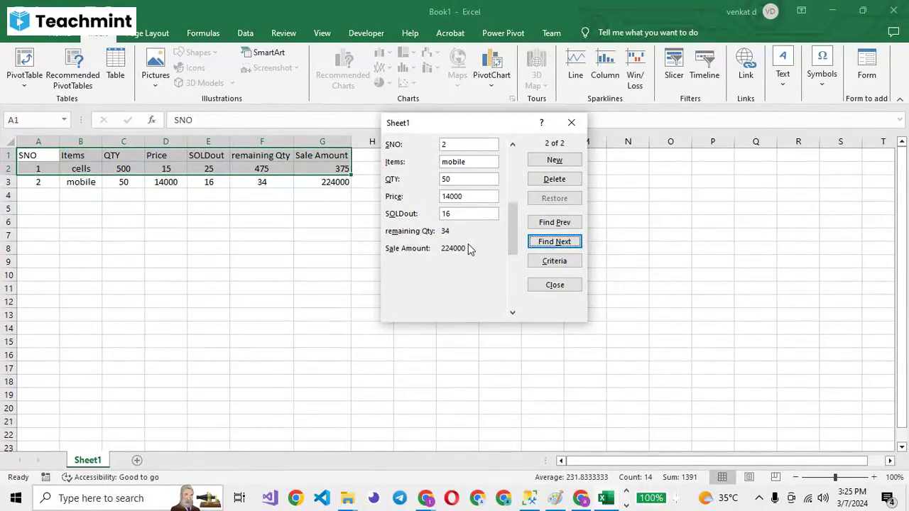
left_click(456, 144)
key("BackSpace")
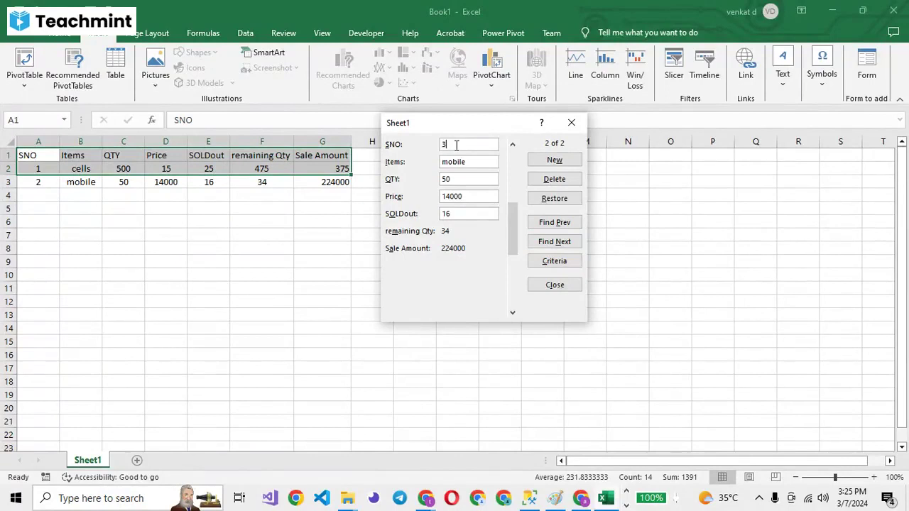
Add record 3: pen, QTY 1500, Price 5, SOLDout 150.
type("2")
left_click(554, 161)
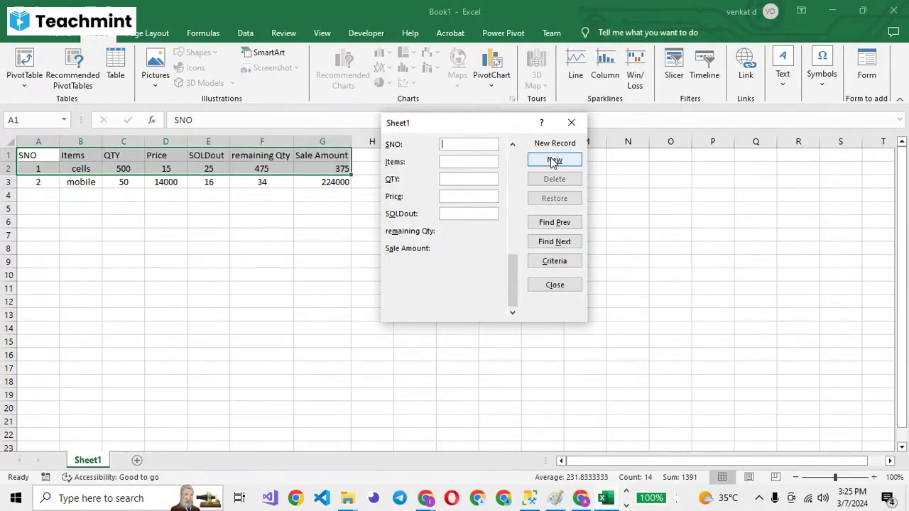
type("3")
left_click(447, 158)
type("pen")
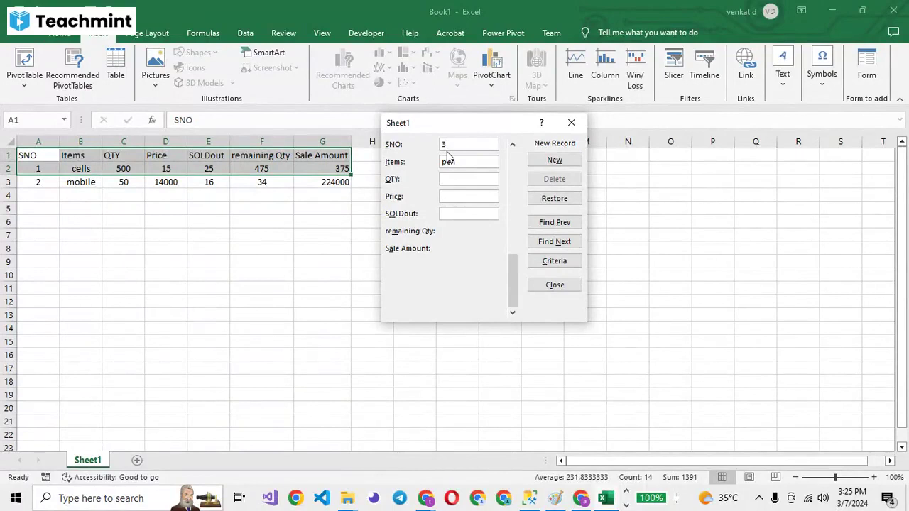
type("1500")
type("5")
key("Tab")
type("150")
key("Return")
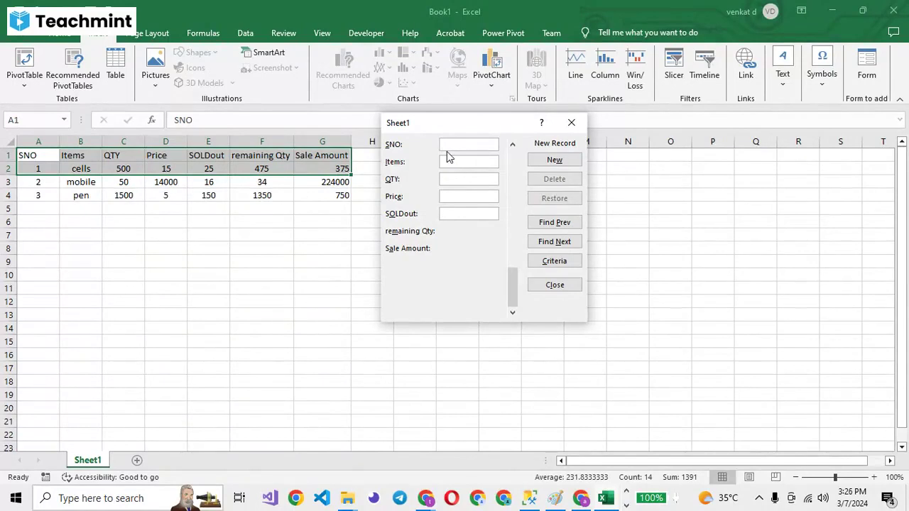
type("4")
Add record 4: python books, QTY 80, Price 8000, SOLDout 9.
key("Tab")
type("python")
key("Tab")
type("books")
key("Tab")
type("50")
key("BackSpace")
key("BackSpace")
type("80")
key("Tab")
type("8000")
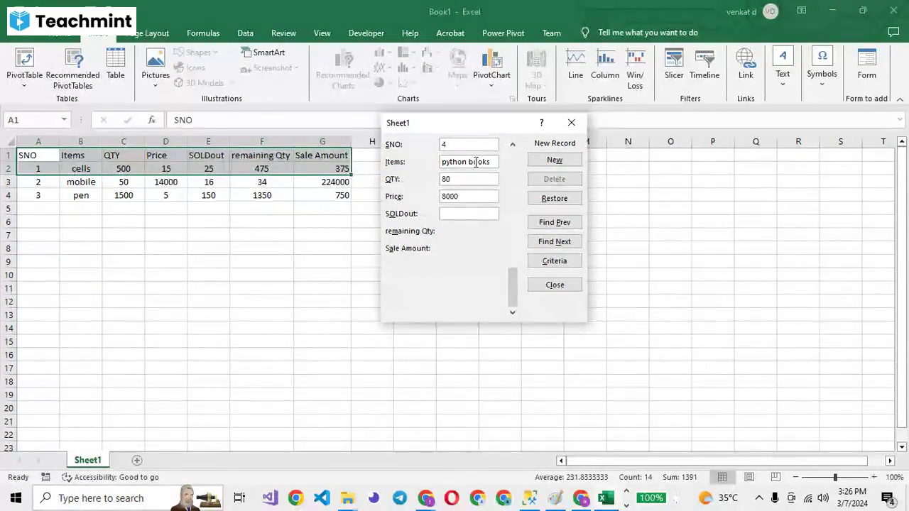
key("Tab")
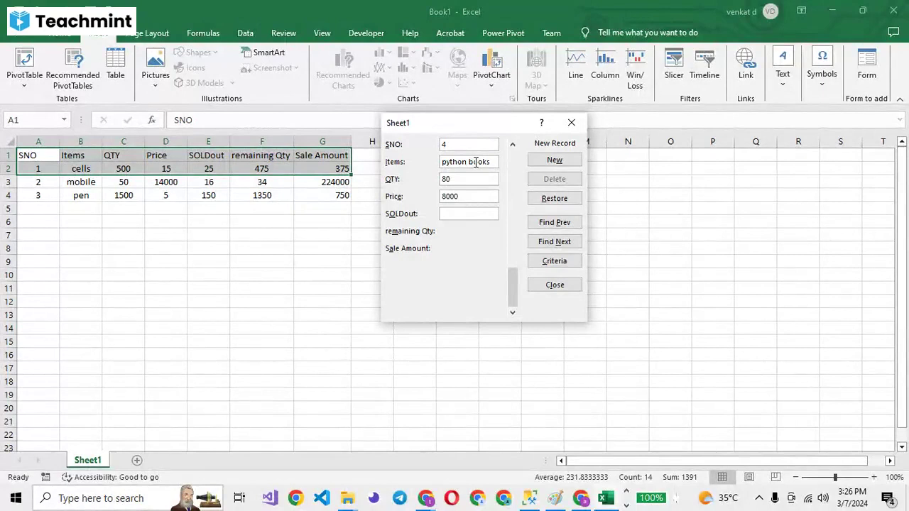
type("9")
key("Return")
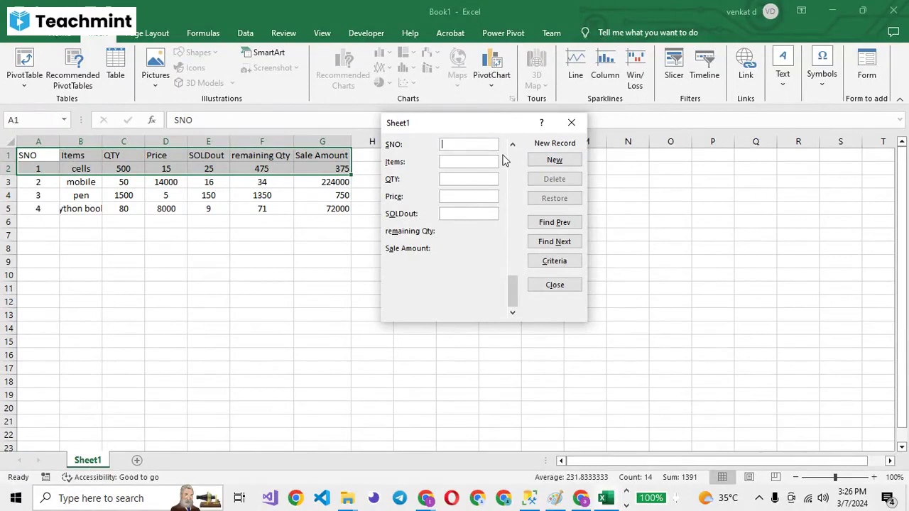
Close the data form and clear the table selection.
type("5")
key("Tab")
left_click(570, 122)
left_click(342, 237)
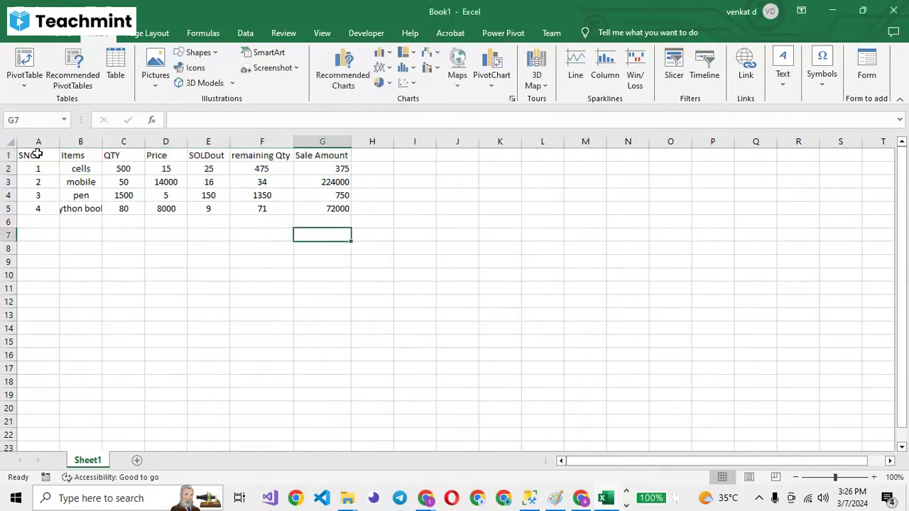
Select the whole inventory table A1:G5 and bring up the Home commands.
left_click_drag(36, 153, 328, 210)
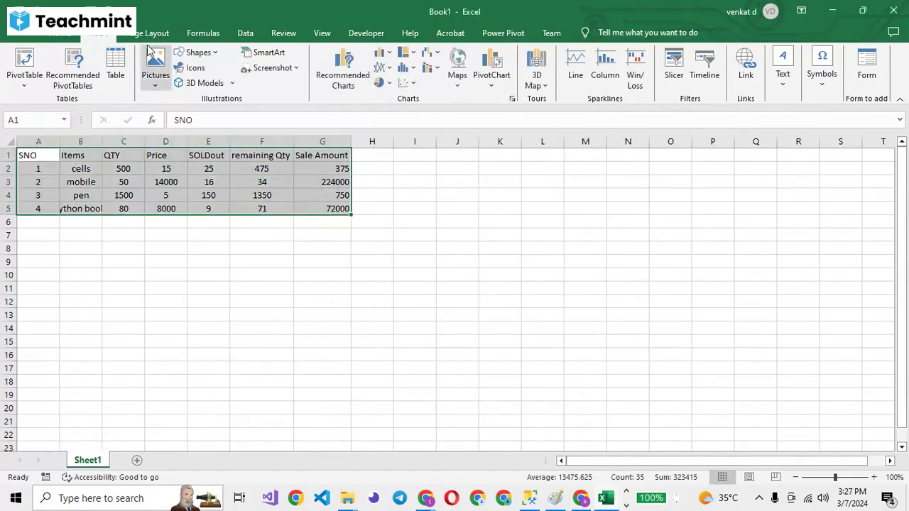
left_click(57, 37)
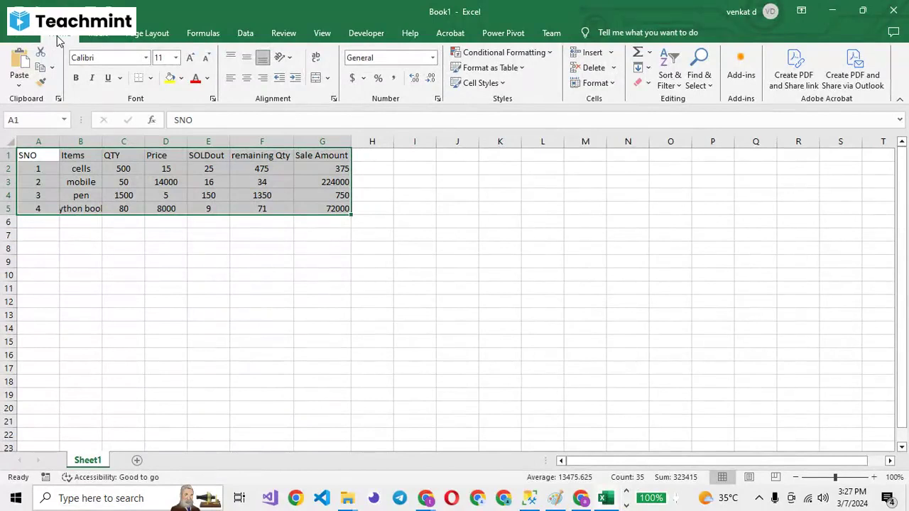
Left-align and middle-align the table values, then select header row A1:G1.
left_click(243, 81)
left_click(233, 80)
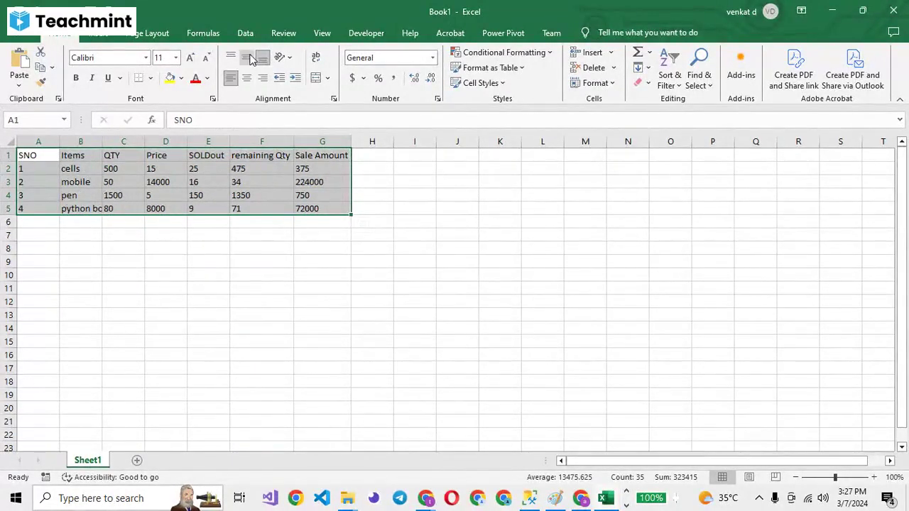
left_click(250, 55)
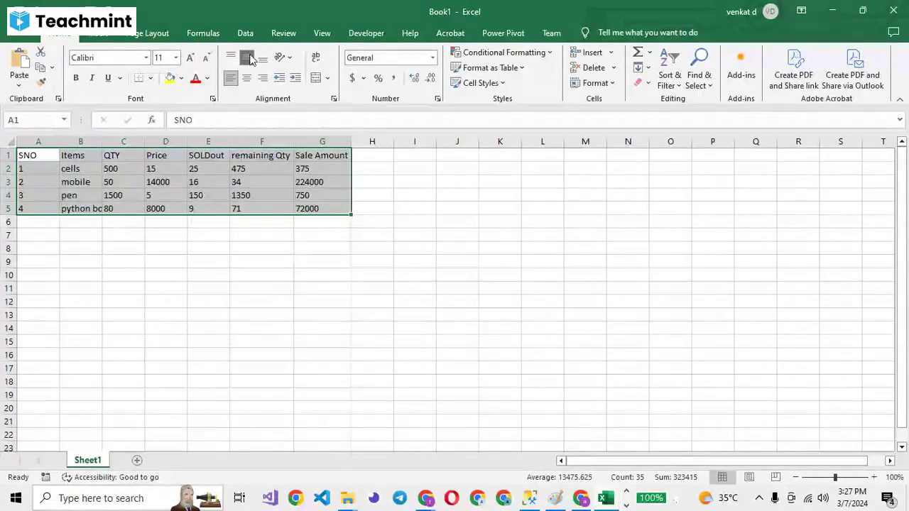
left_click(40, 154)
key("ctrl+shift+Right")
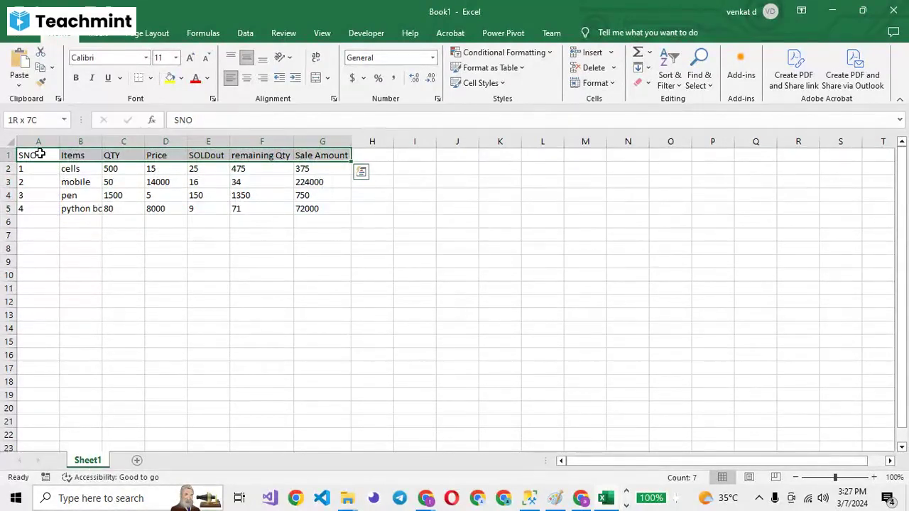
Bold the header row, then browse the Format Cells tabs and close without changes.
key("ctrl+b")
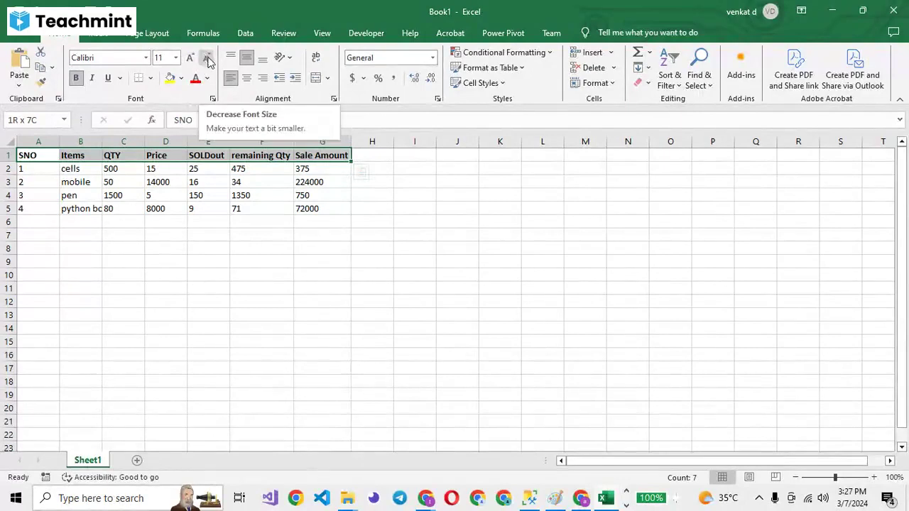
left_click(213, 98)
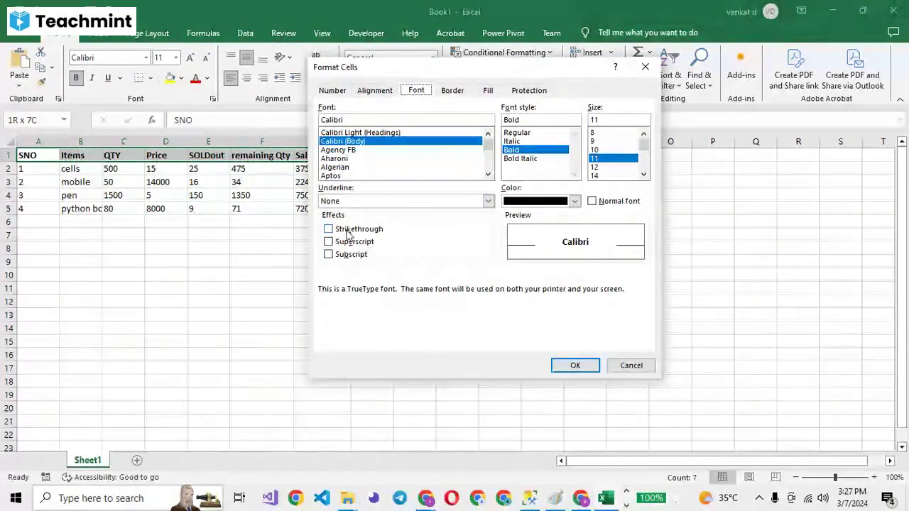
left_click(345, 91)
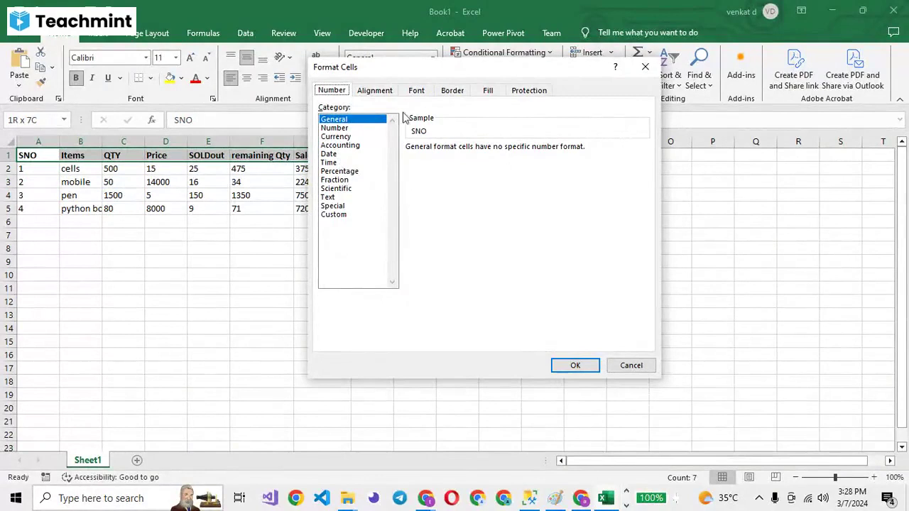
left_click(364, 95)
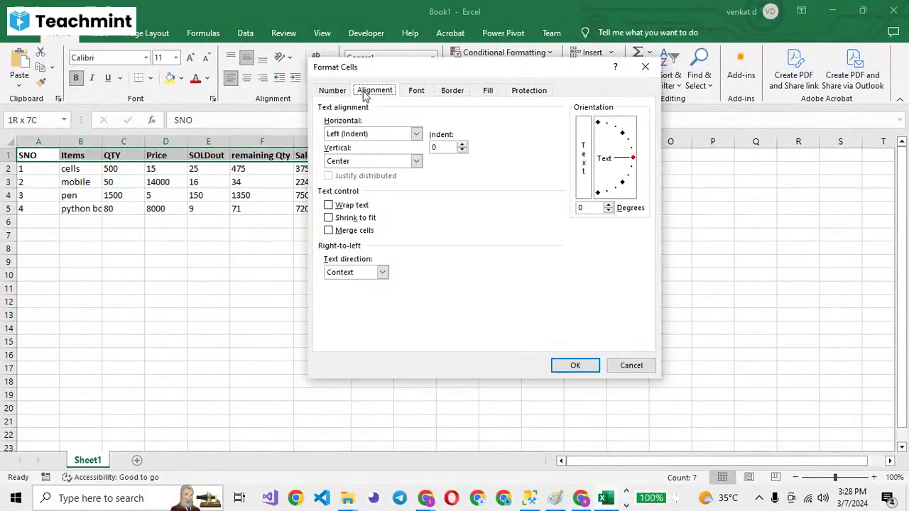
left_click(420, 92)
left_click(454, 95)
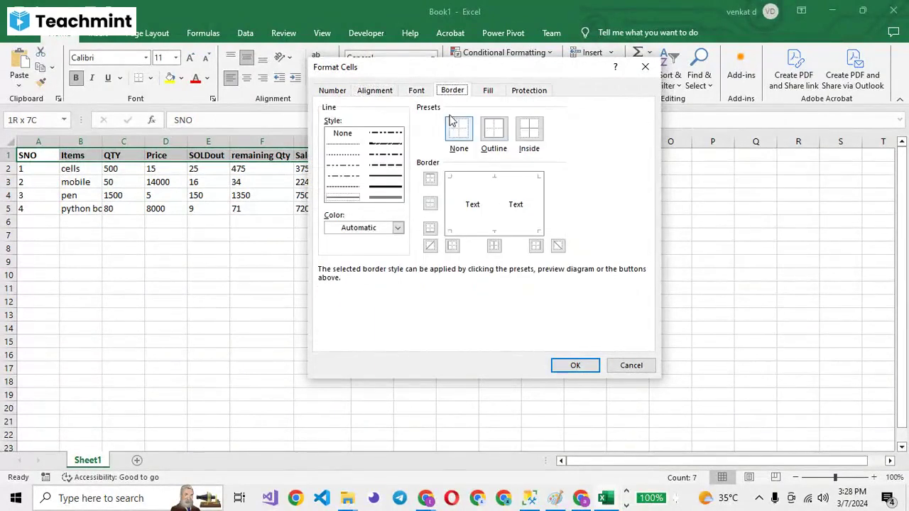
left_click(488, 91)
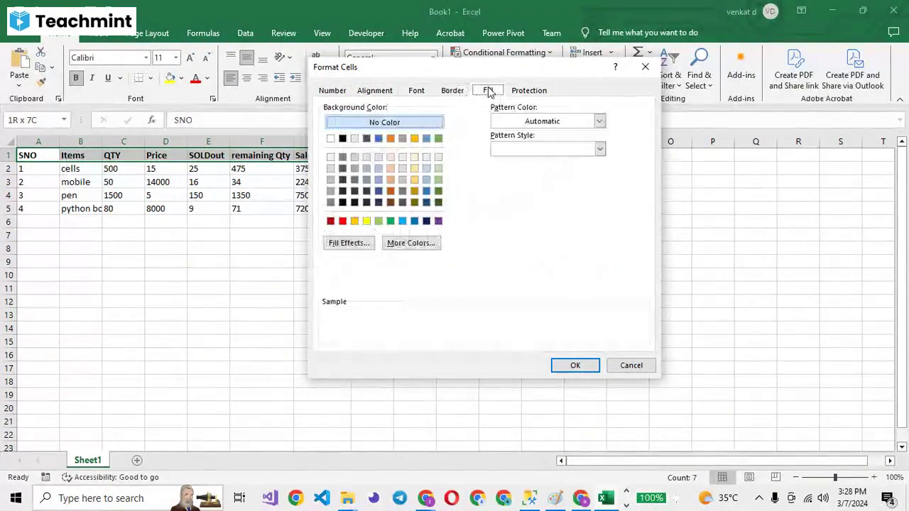
left_click(544, 93)
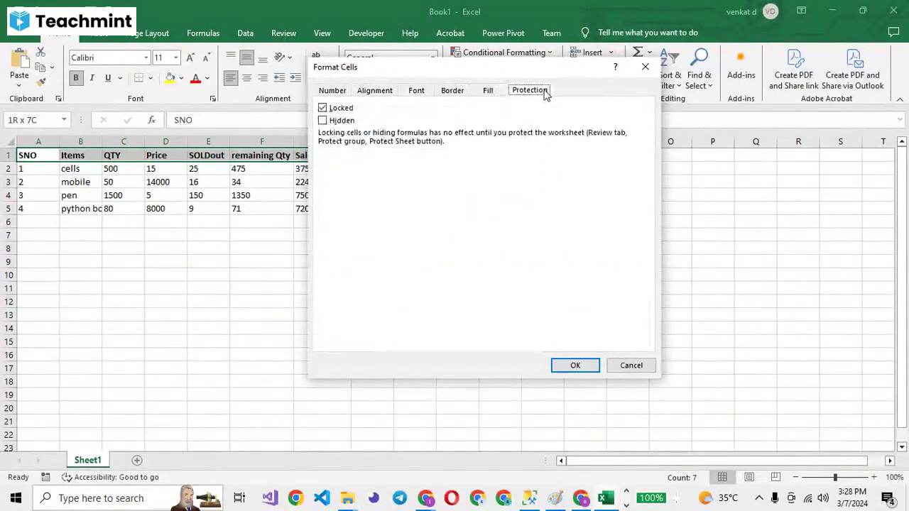
left_click(646, 68)
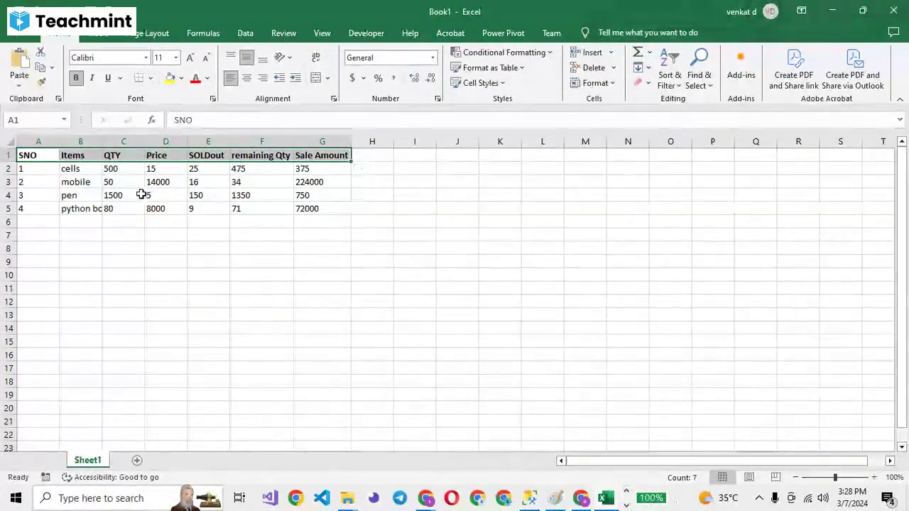
Give the header row A1:G1 a dark blue fill and white font colour.
left_click(181, 79)
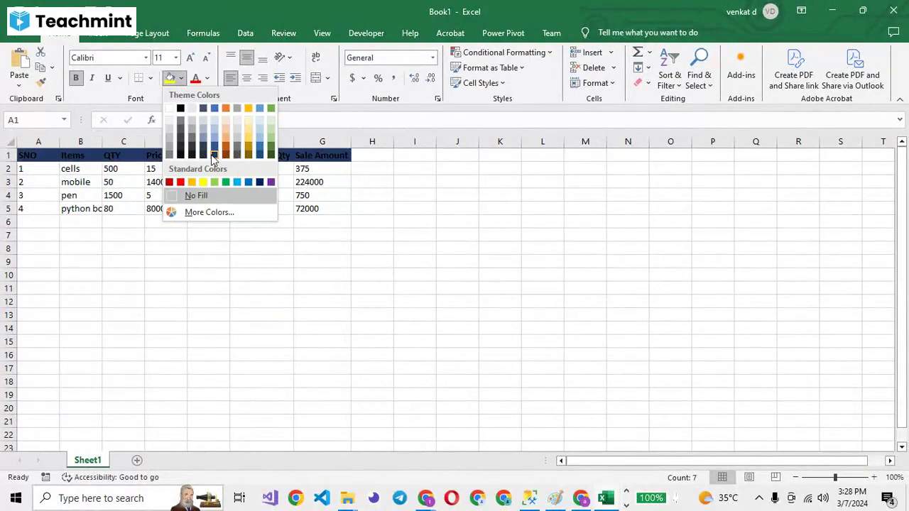
left_click(213, 155)
left_click(207, 78)
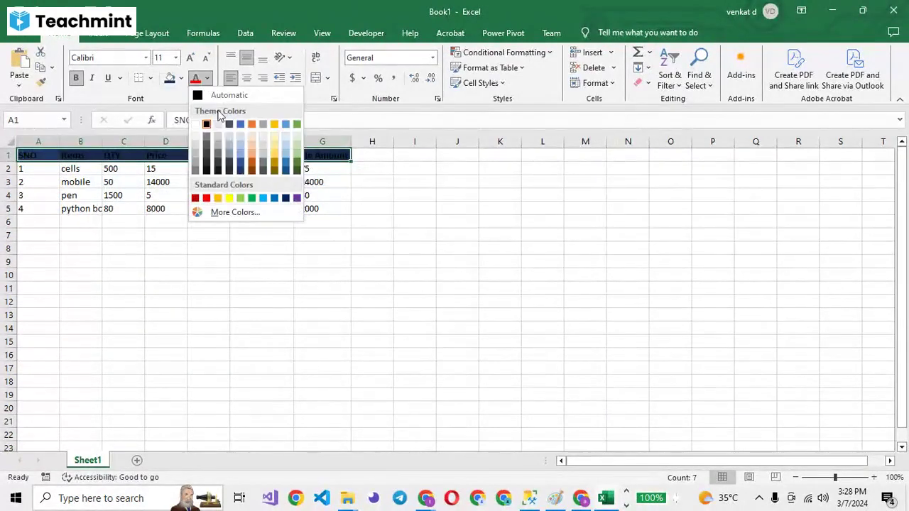
left_click(218, 125)
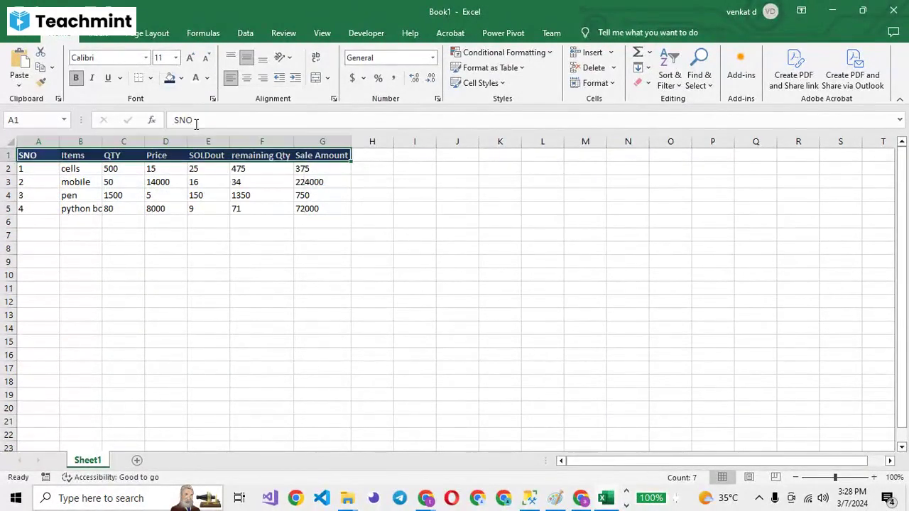
left_click(121, 156)
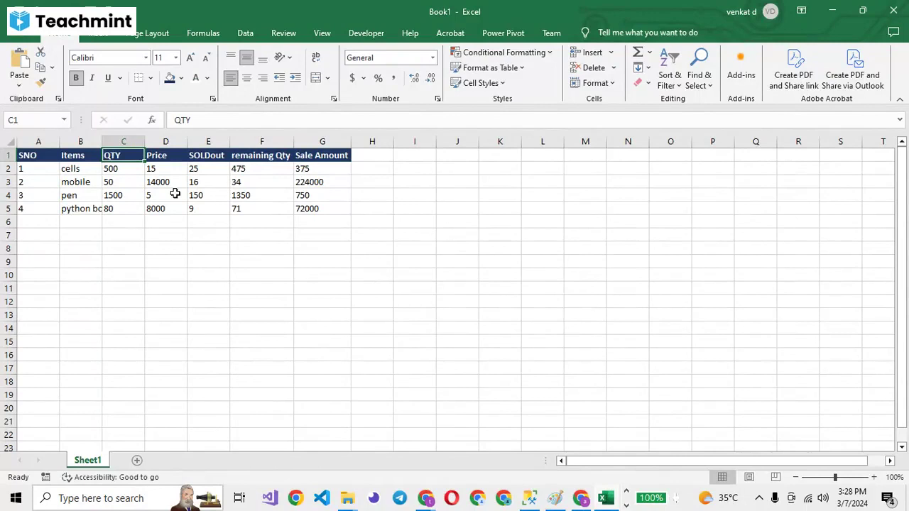
Apply All Borders to every cell of the A1:G5 table.
key("ctrl+a")
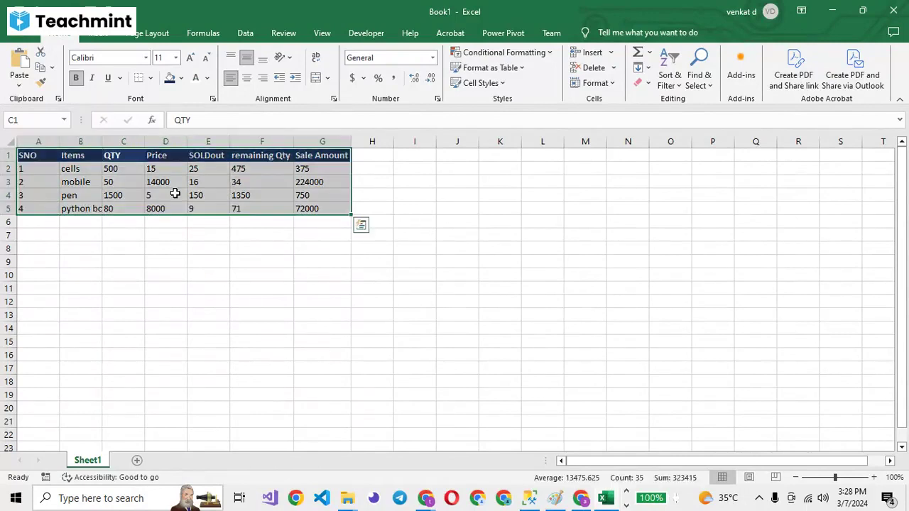
left_click(150, 78)
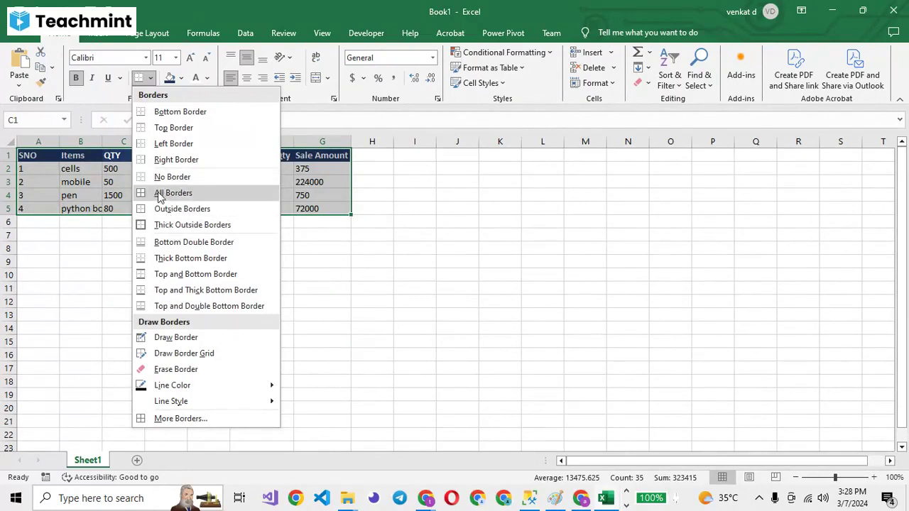
left_click(158, 193)
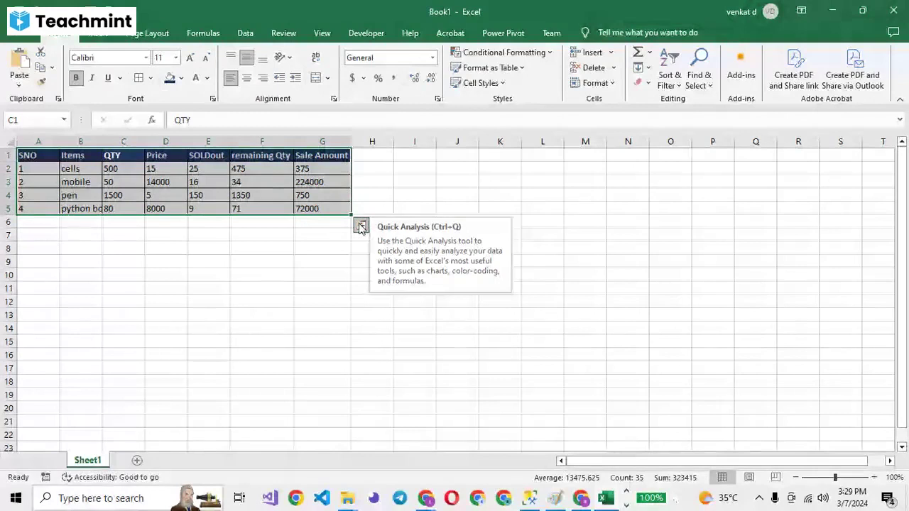
Preview the Quick Analysis Charts, Totals, Tables and Sparklines suggestions for A1:G5, then show the Insert commands.
left_click(360, 226)
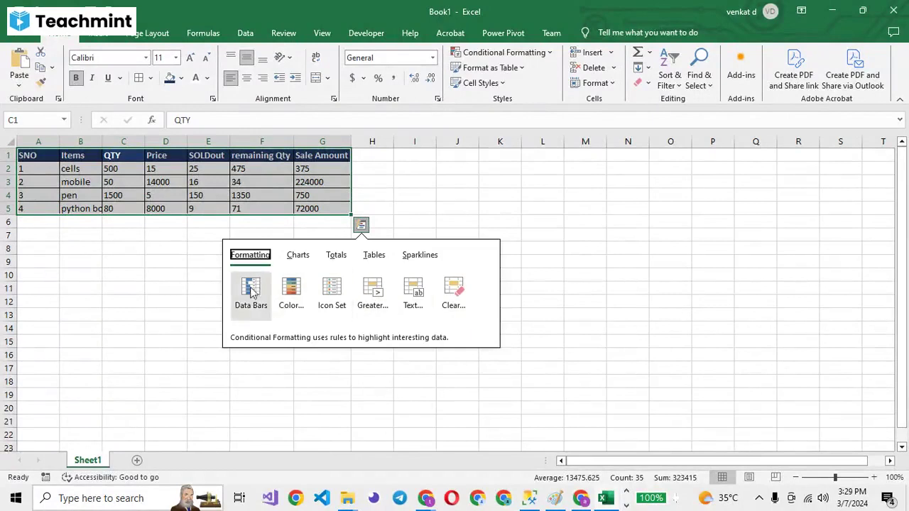
left_click(297, 267)
left_click(328, 264)
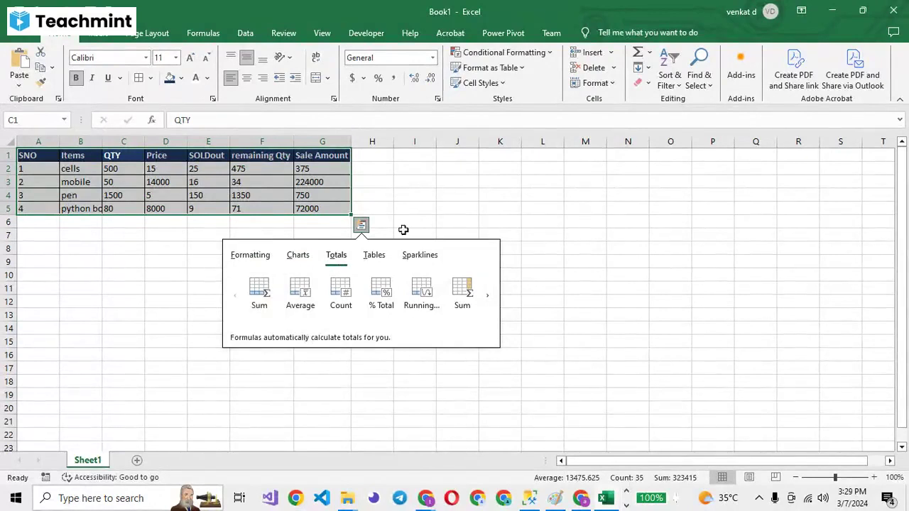
left_click(370, 260)
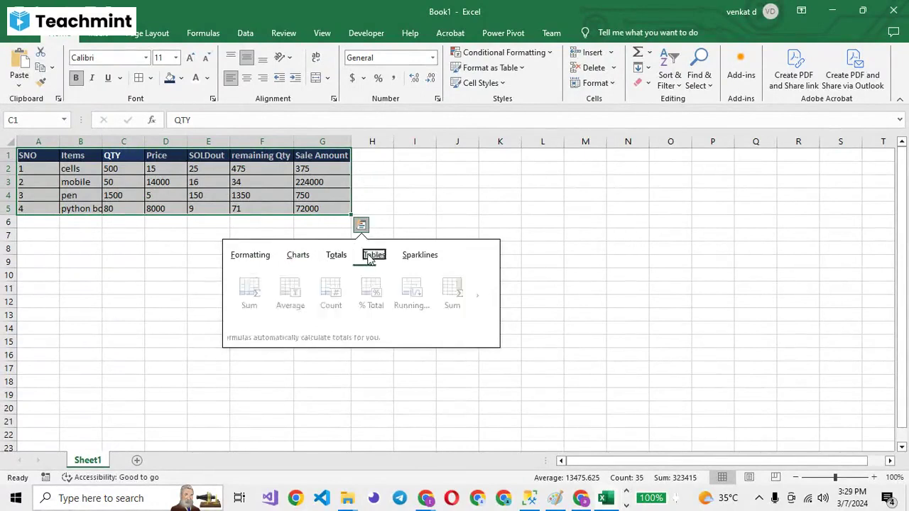
left_click(418, 257)
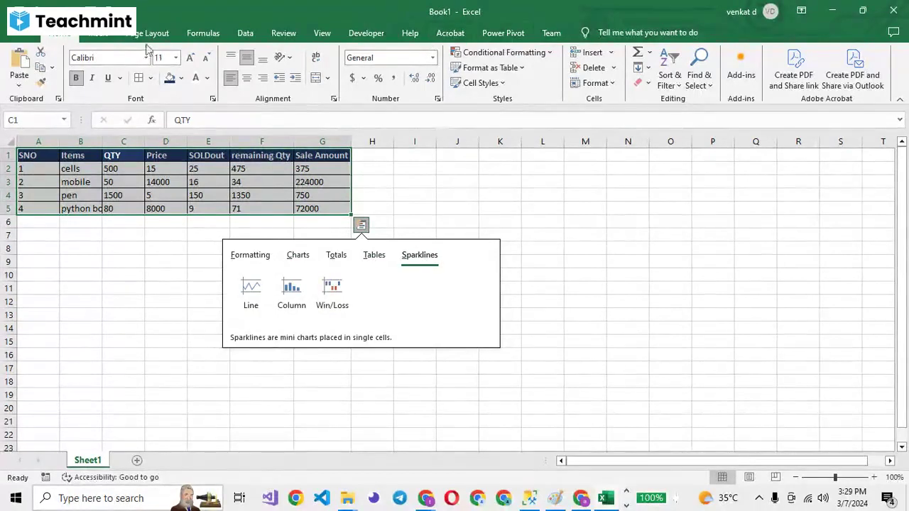
left_click(105, 35)
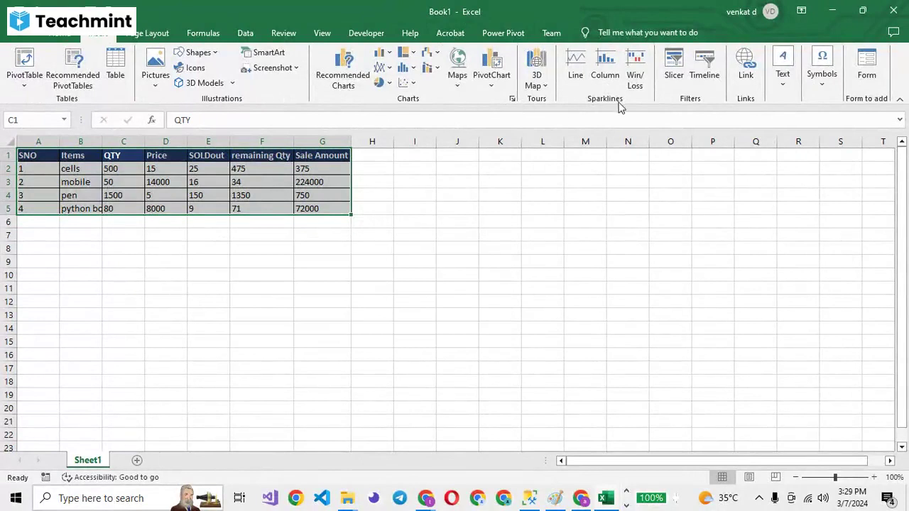
Cancel converting A1:G5 into a table, keeping it a plain range, and return via Page Layout to Home.
left_click(117, 75)
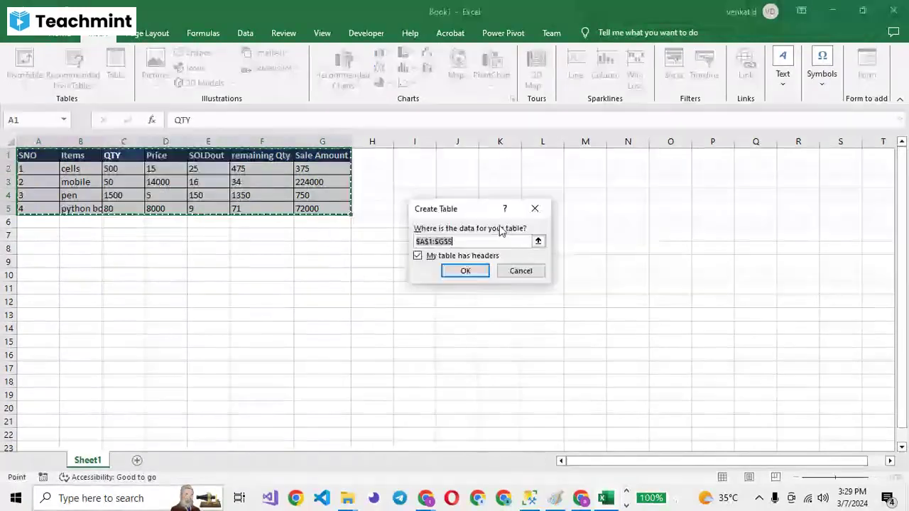
left_click(536, 210)
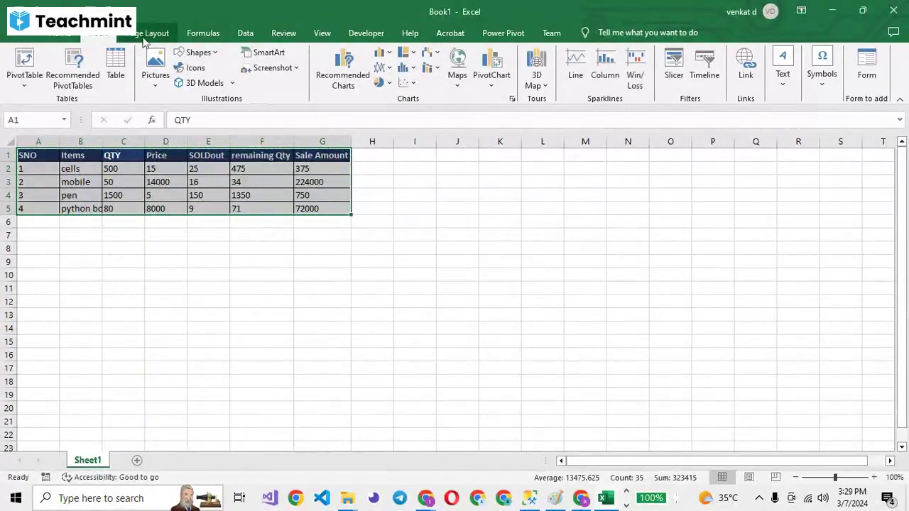
left_click(138, 33)
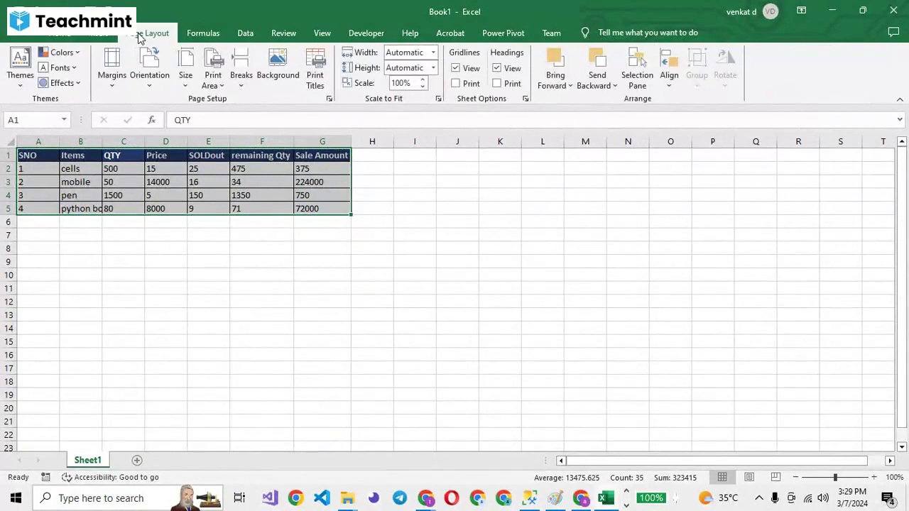
scroll(138, 37, "up", 2)
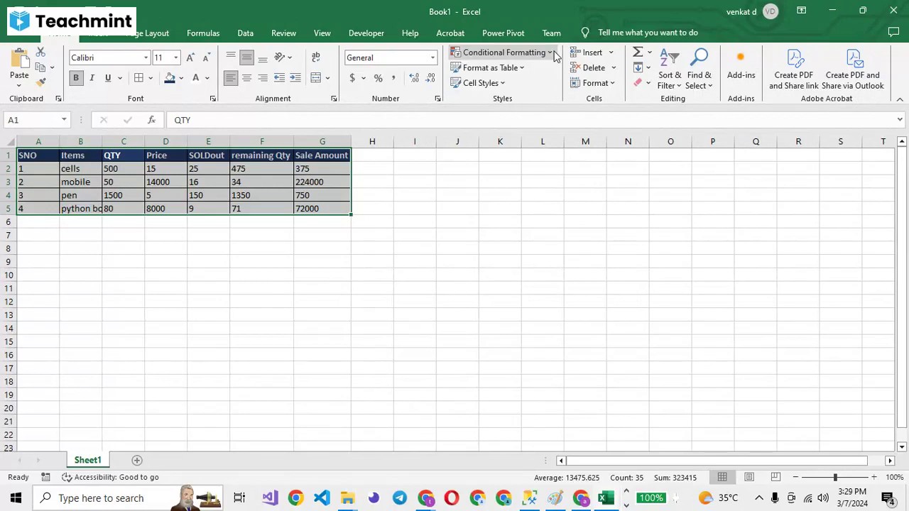
left_click(552, 56)
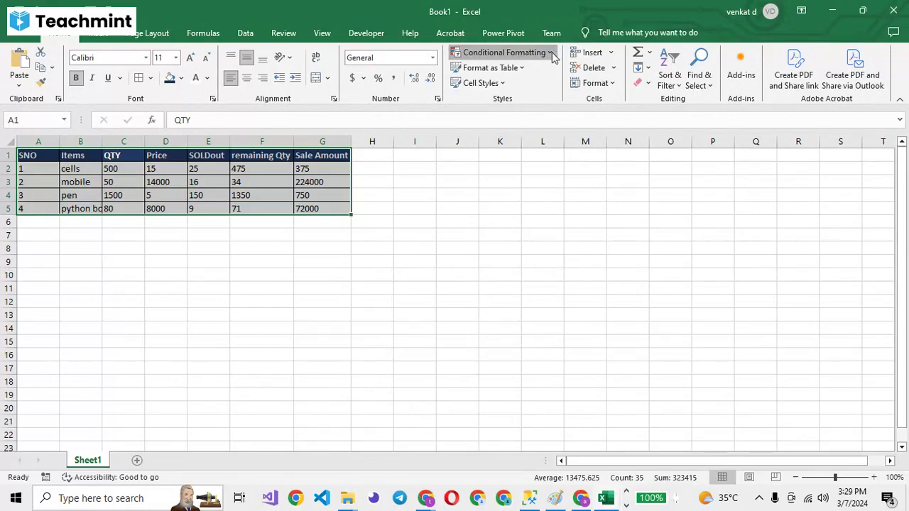